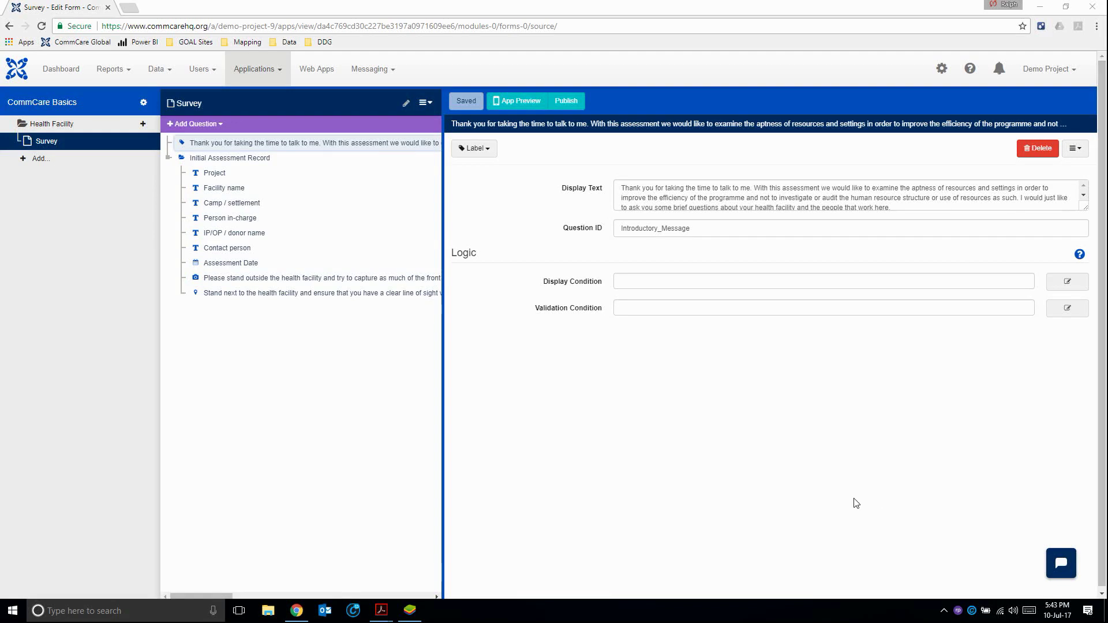
Step: Look over the Initial Assessment PDF next to the form builder
mouse_move(387, 610)
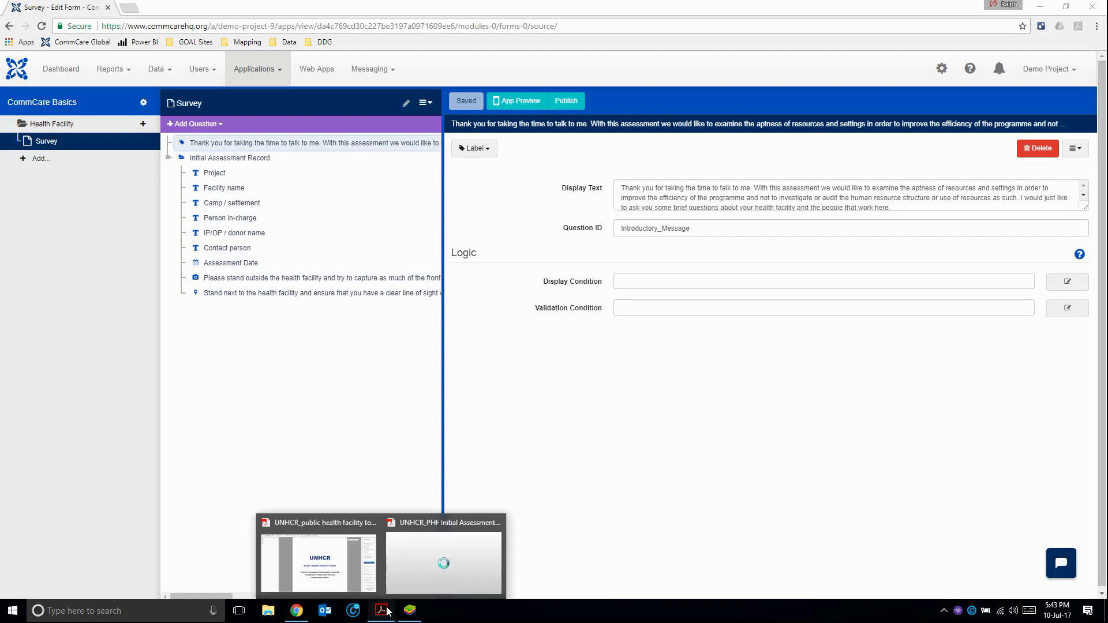
left_click(412, 567)
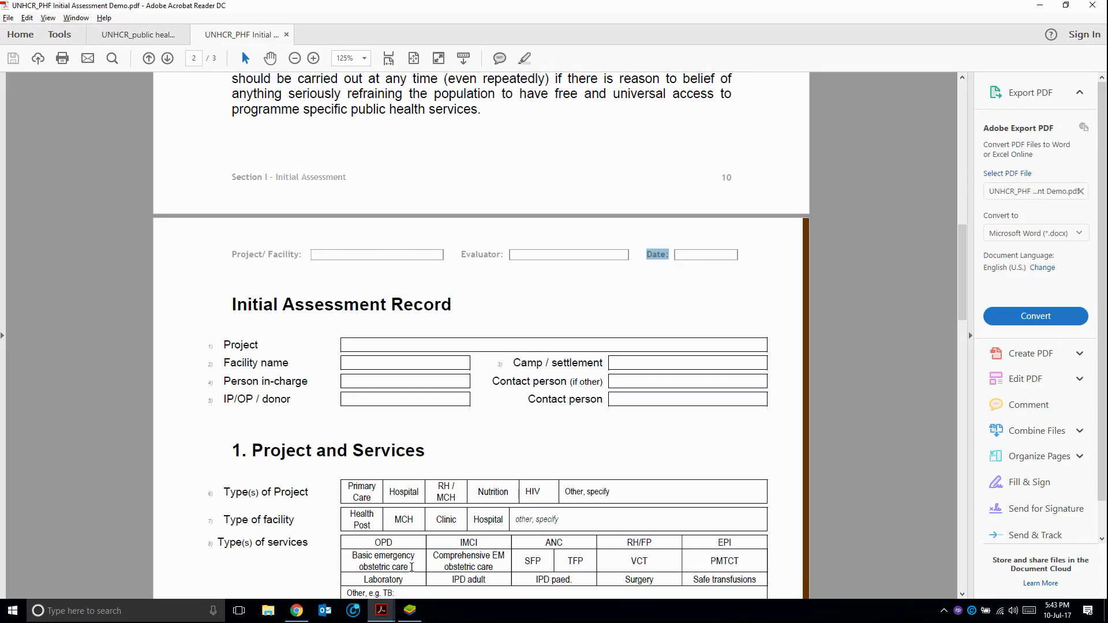
scroll(393, 409, "down", 1)
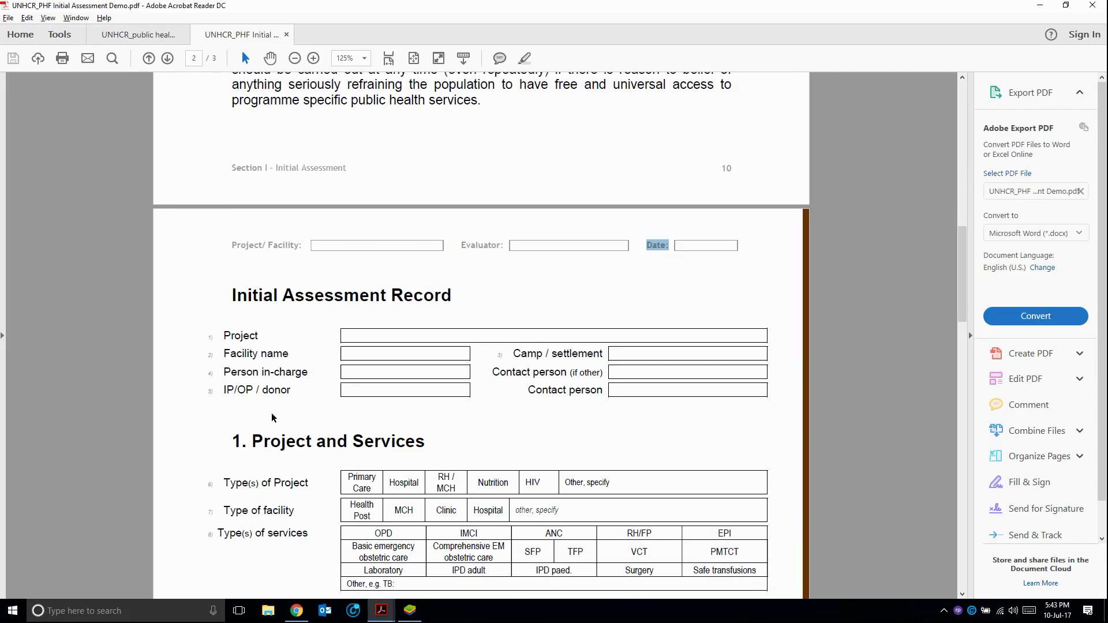
scroll(484, 399, "down", 4)
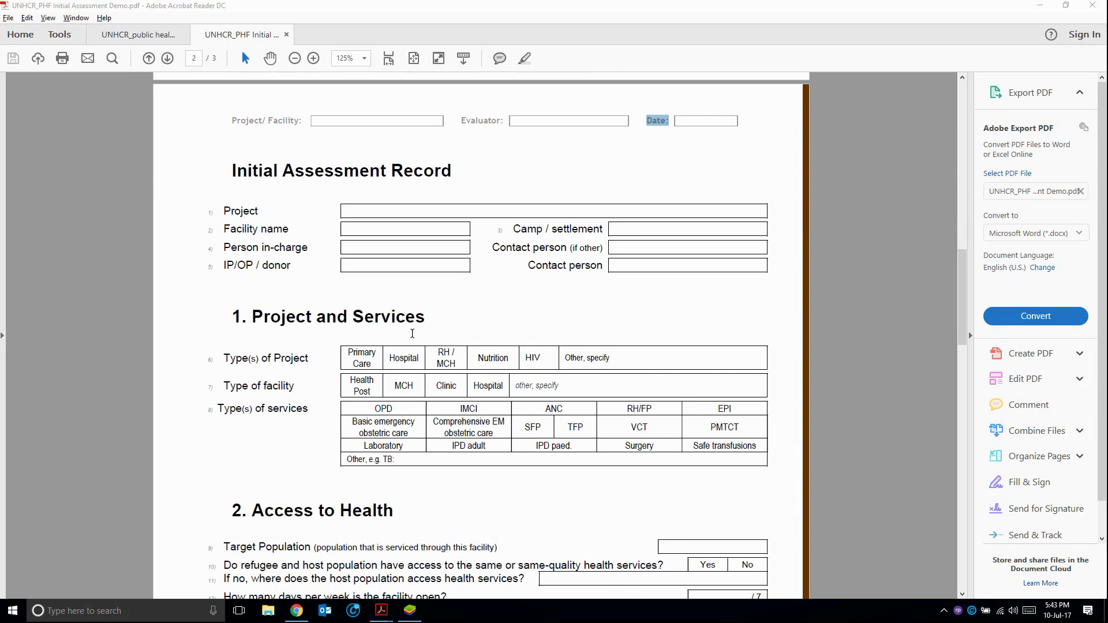
key("alt+Tab")
key("alt+Tab")
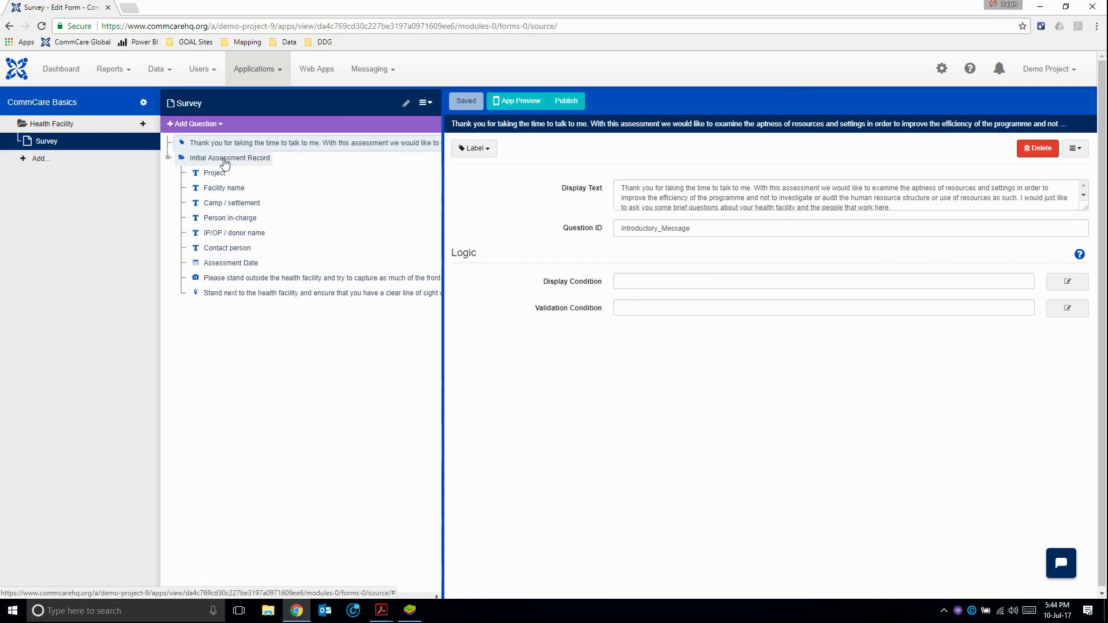
key("alt+Tab")
key("alt+Tab")
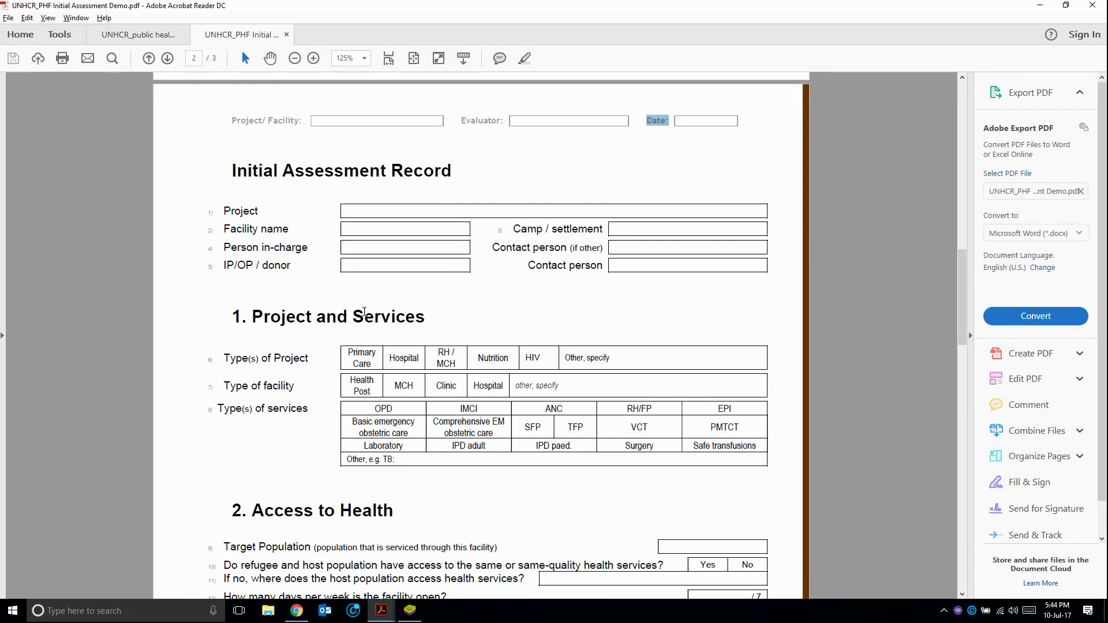
key("alt+Tab")
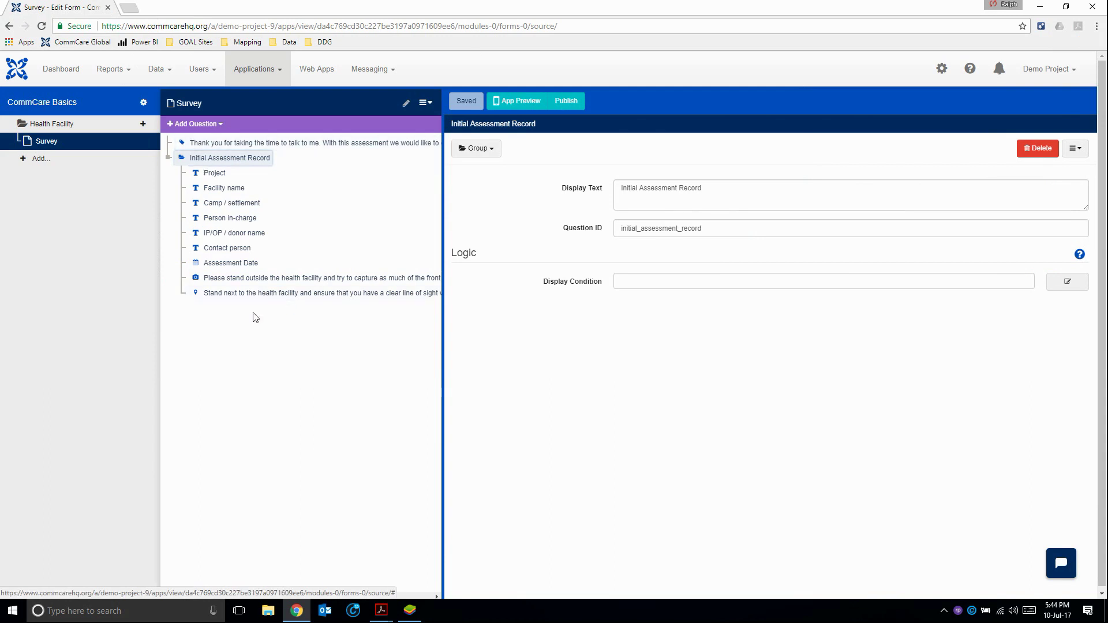
Step: Add an empty group after the GPS coordinates question, then delete it
left_click(231, 296)
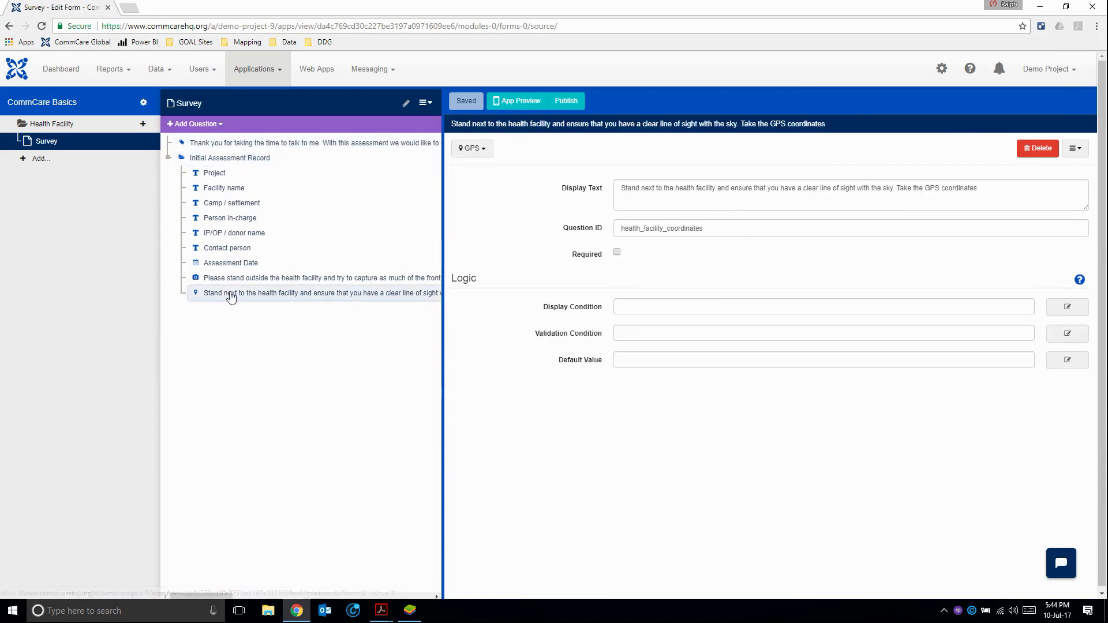
left_click(196, 124)
mouse_move(208, 197)
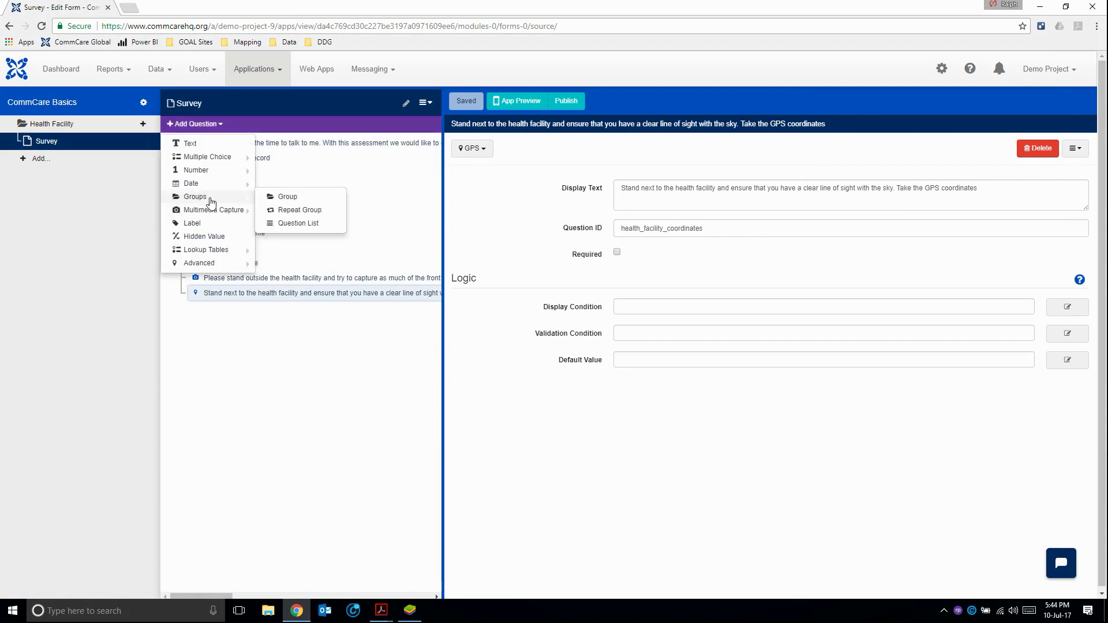
left_click(283, 196)
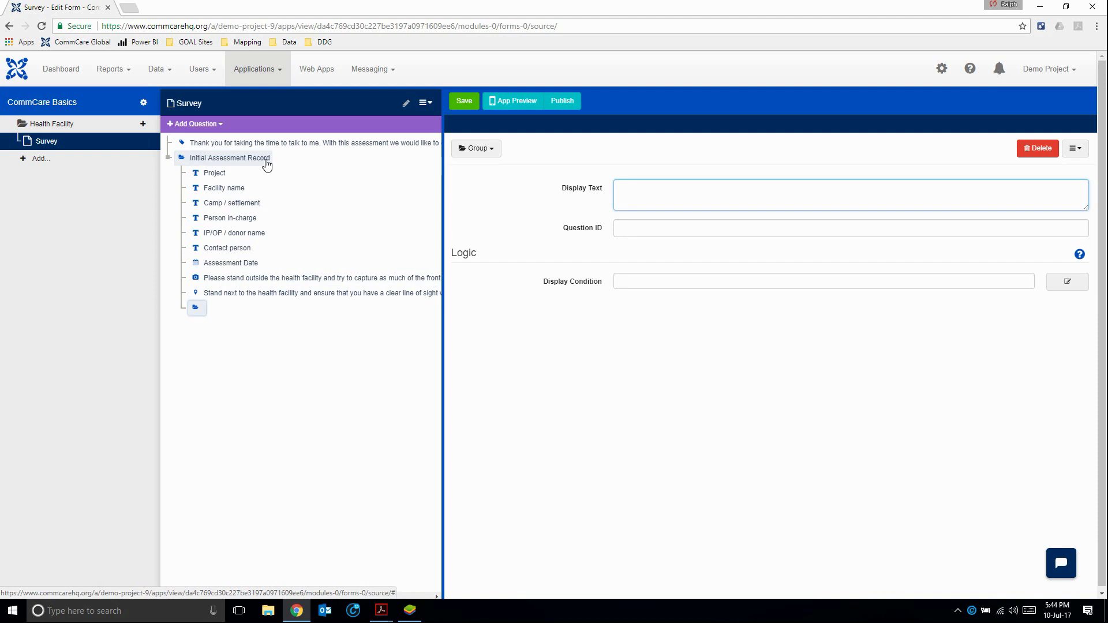
key("alt+Tab")
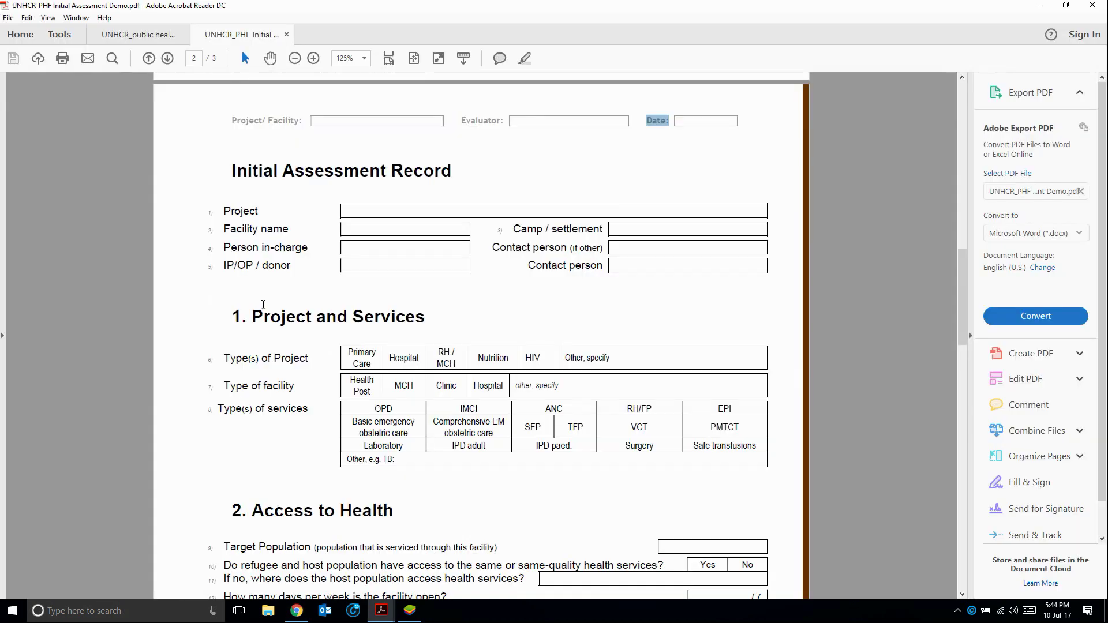
key("alt+Tab")
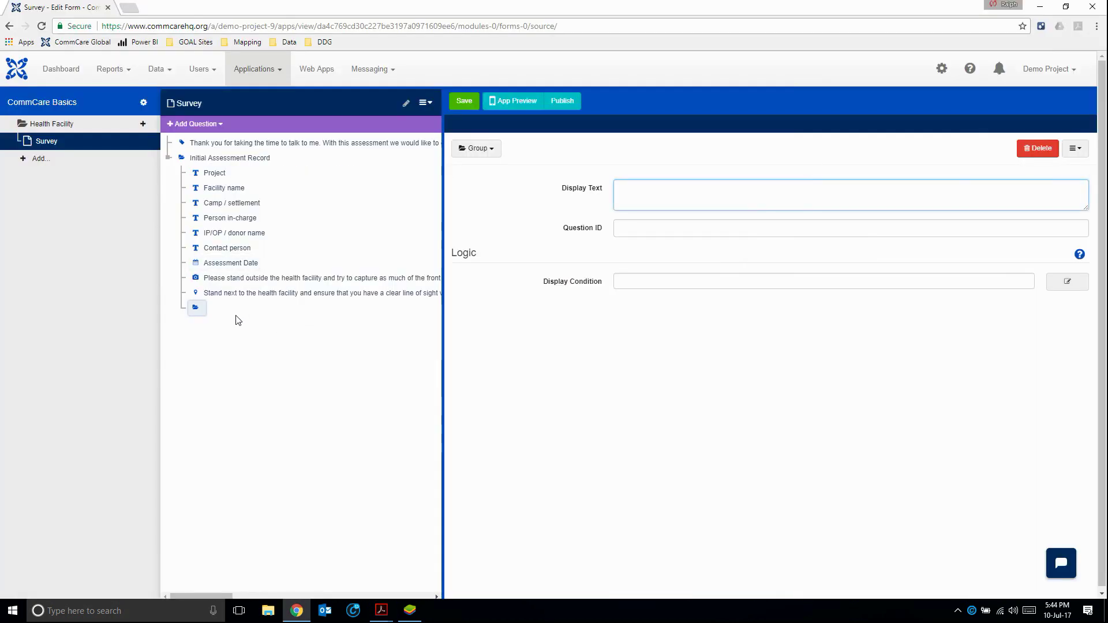
left_click(1037, 149)
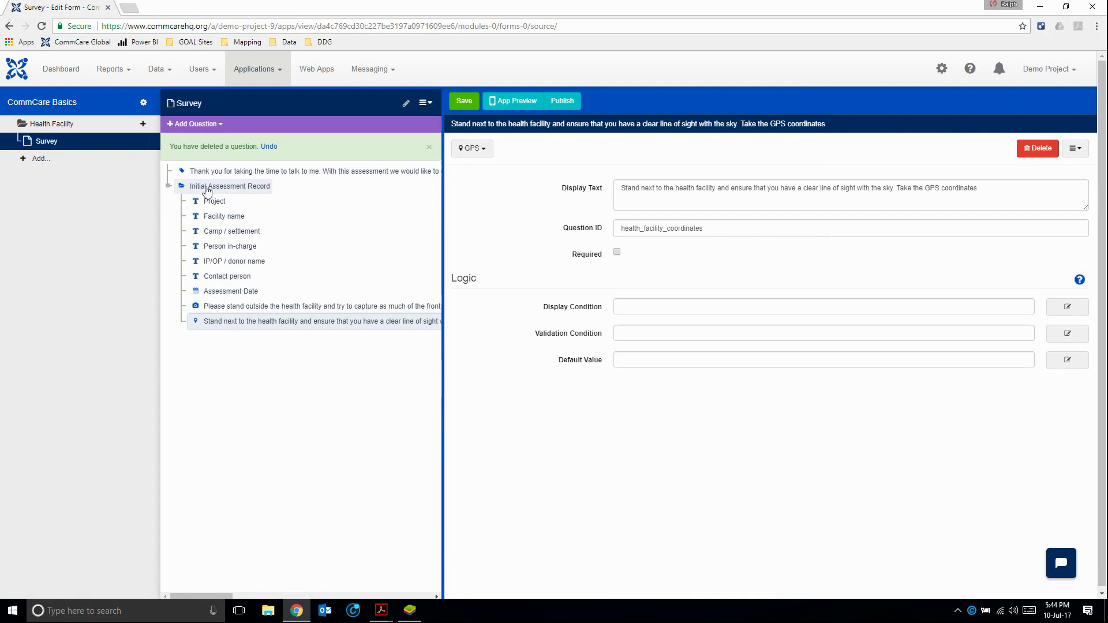
Step: Collapse the Initial Assessment Record group and add a new group after it
left_click(169, 187)
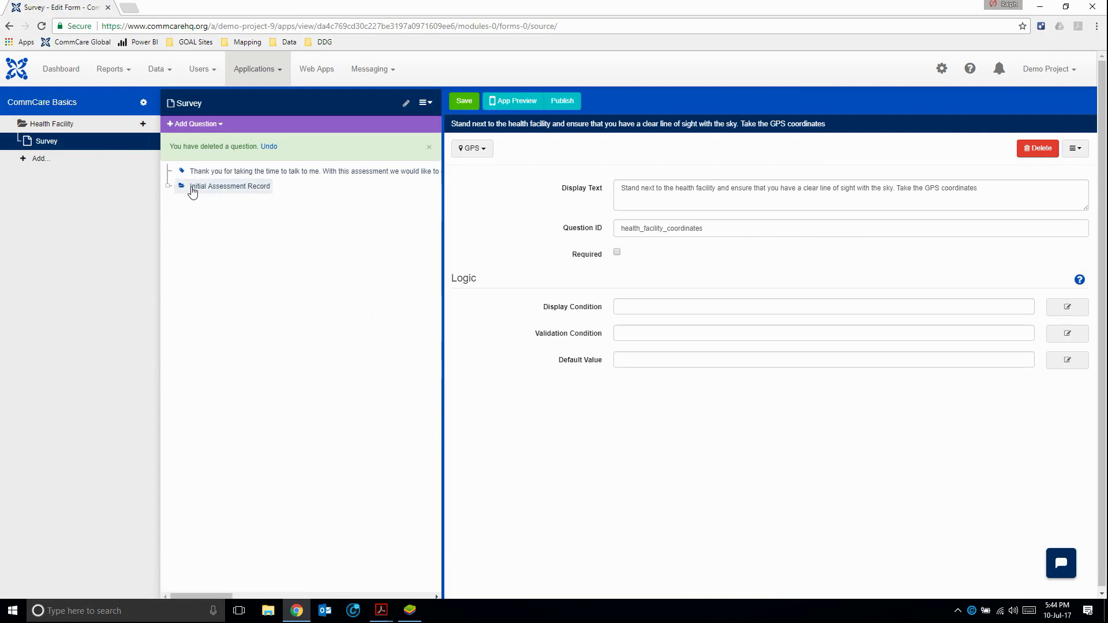
left_click(187, 190)
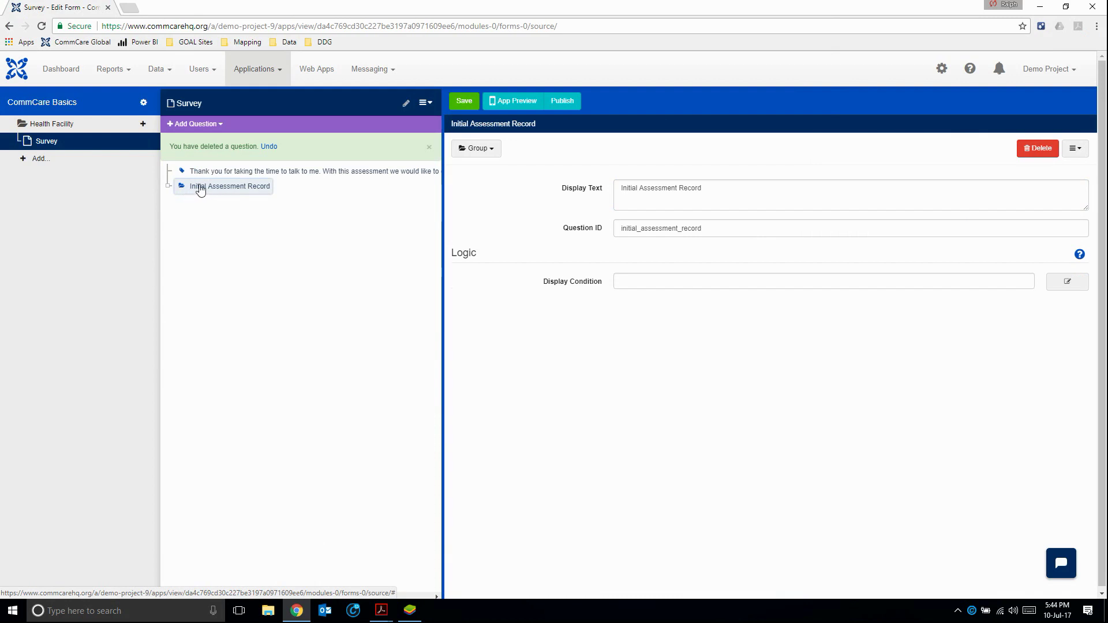
left_click(212, 128)
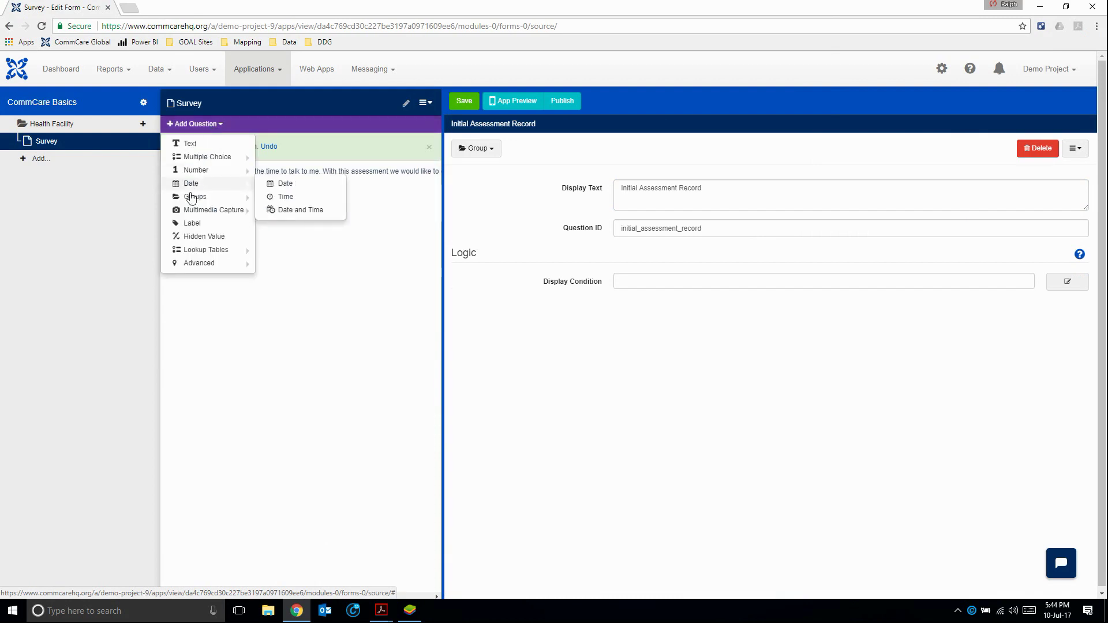
mouse_move(194, 197)
left_click(282, 197)
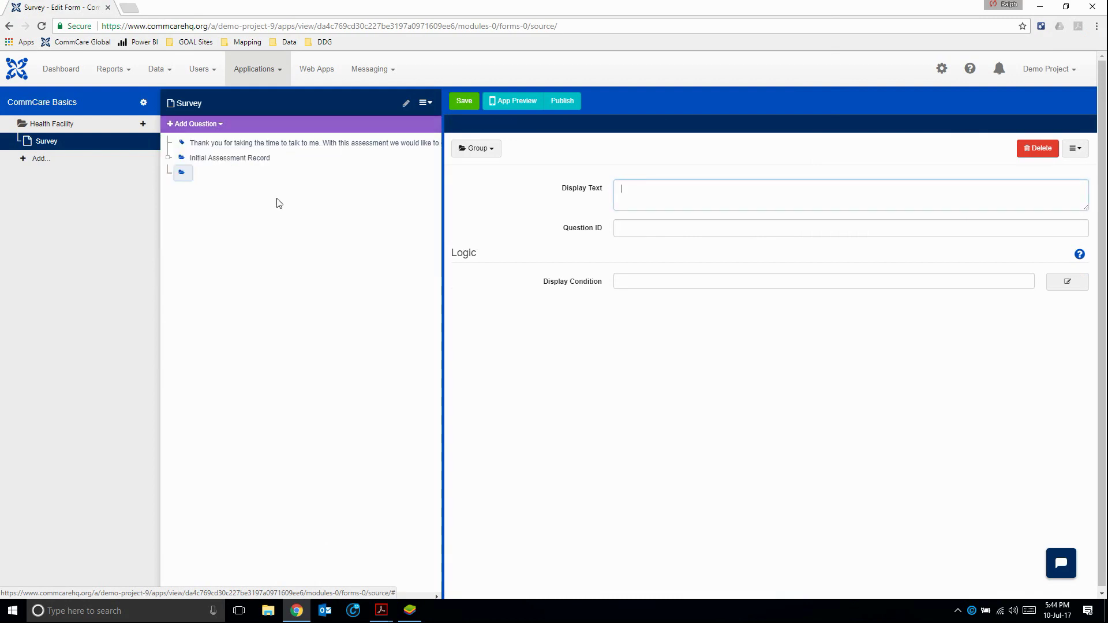
Step: Copy the 'Project and Services' heading from the PDF into the group's display text
key("alt+Tab")
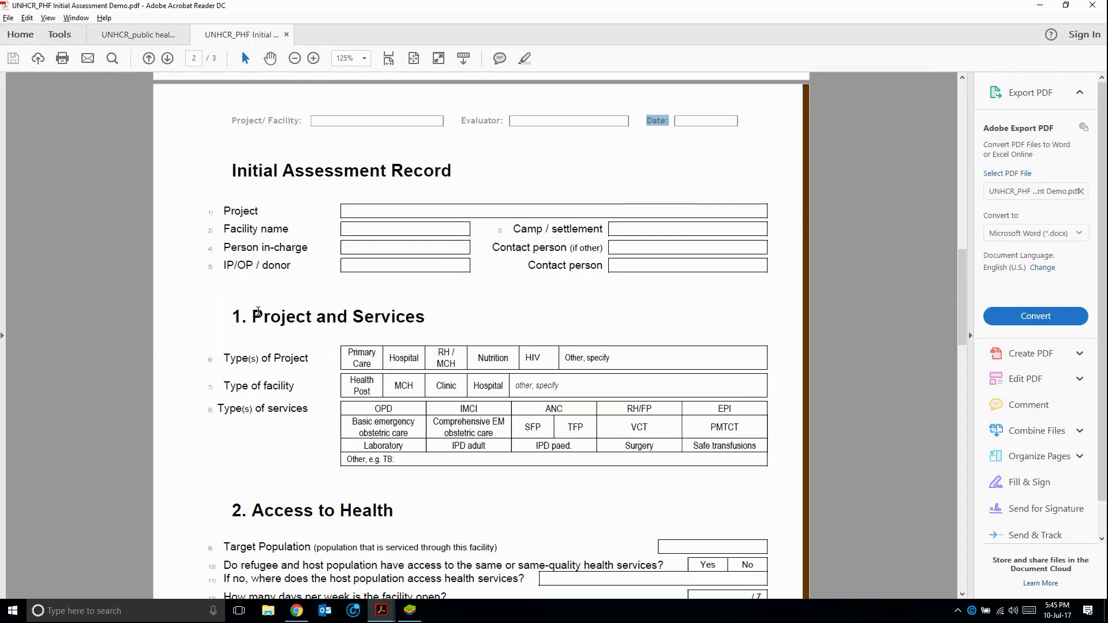
left_click_drag(254, 316, 372, 320)
key("ctrl+c")
key("alt+Tab")
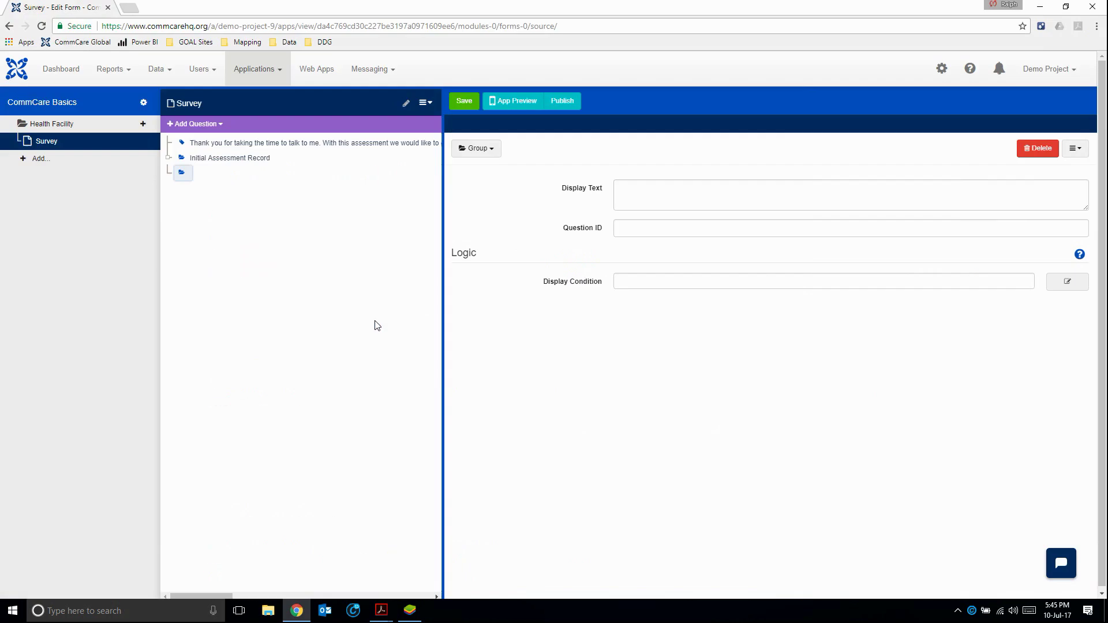
key("ctrl+v")
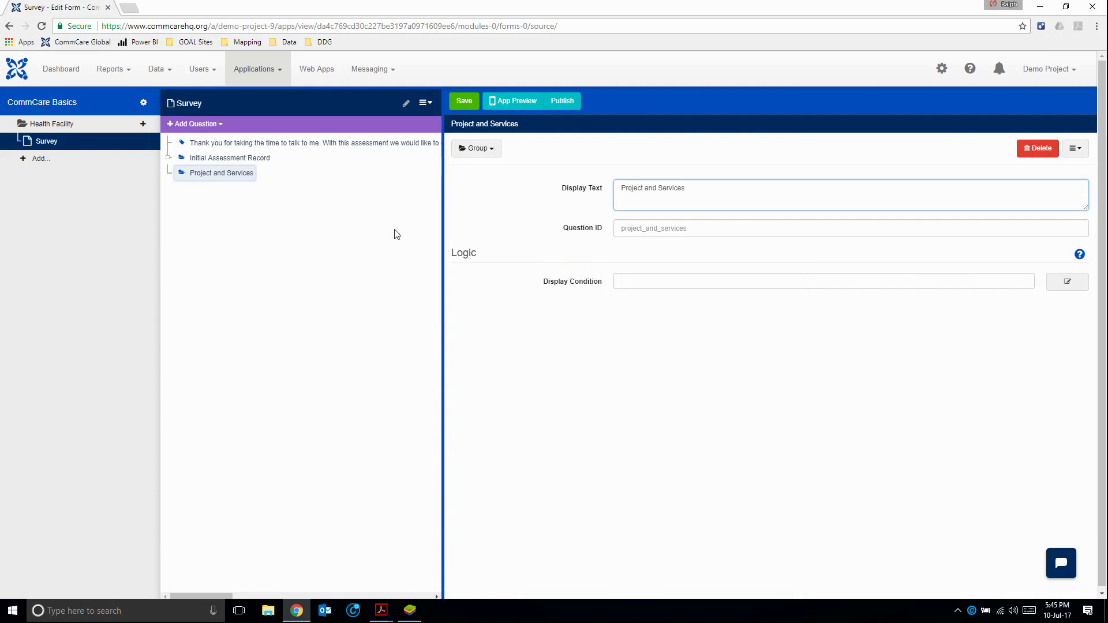
Step: Scroll the PDF and select the project type options Primary Care through HIV
key("alt+Tab")
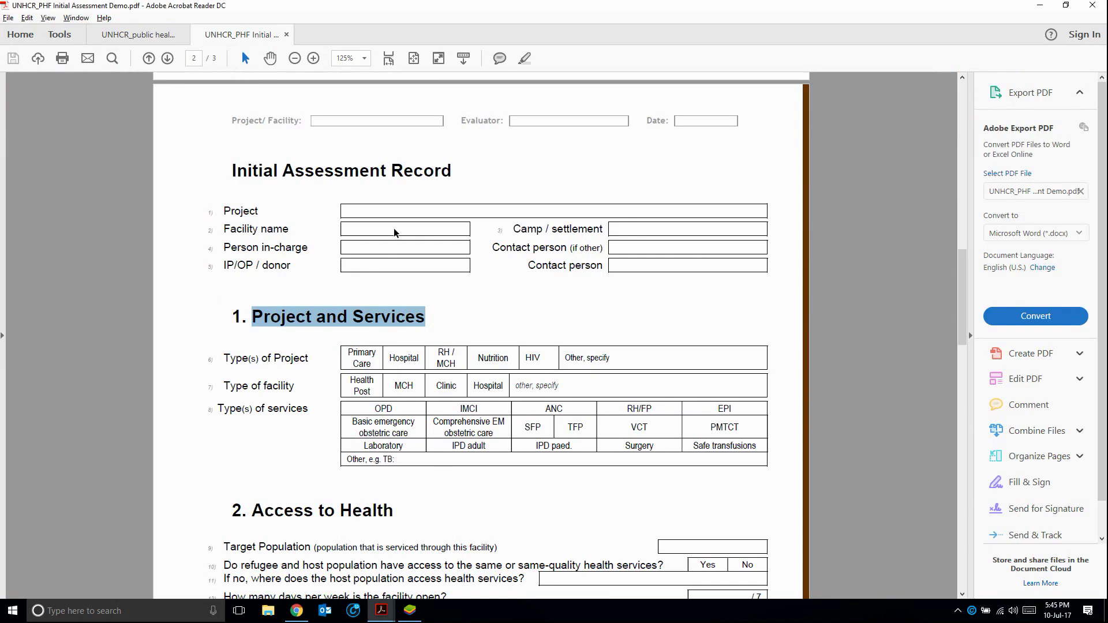
scroll(329, 406, "down", 1)
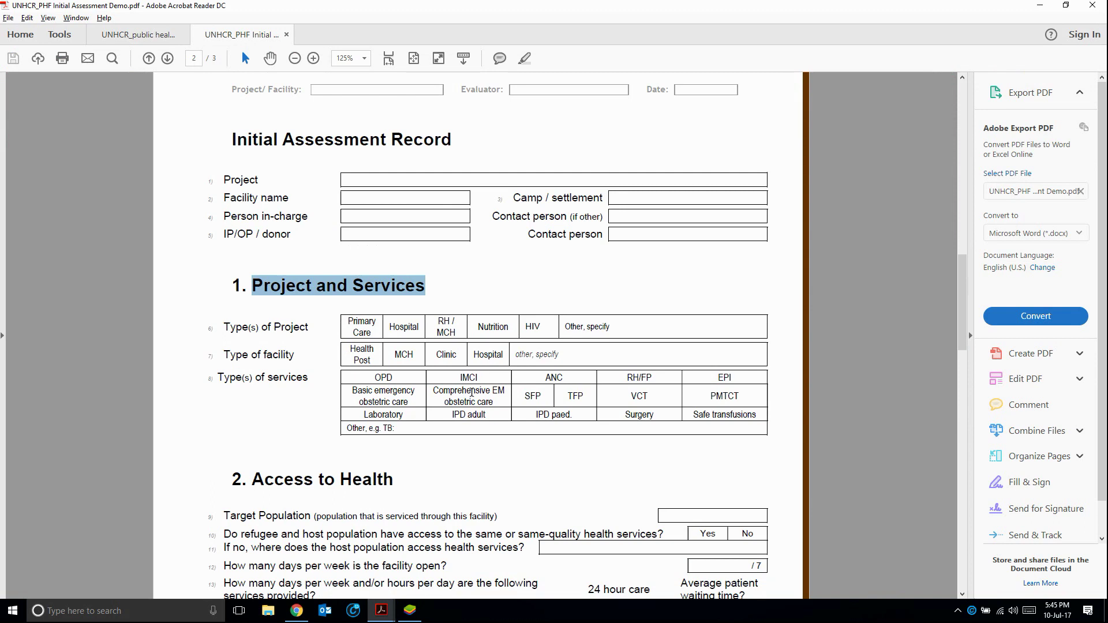
left_click_drag(349, 326, 545, 329)
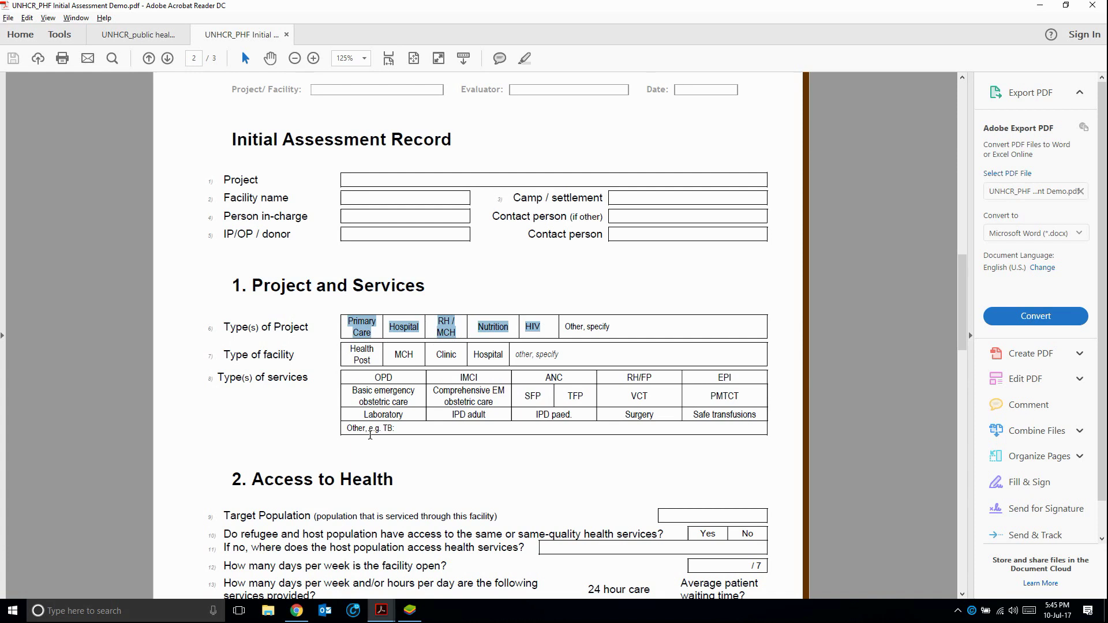
key("alt+Tab")
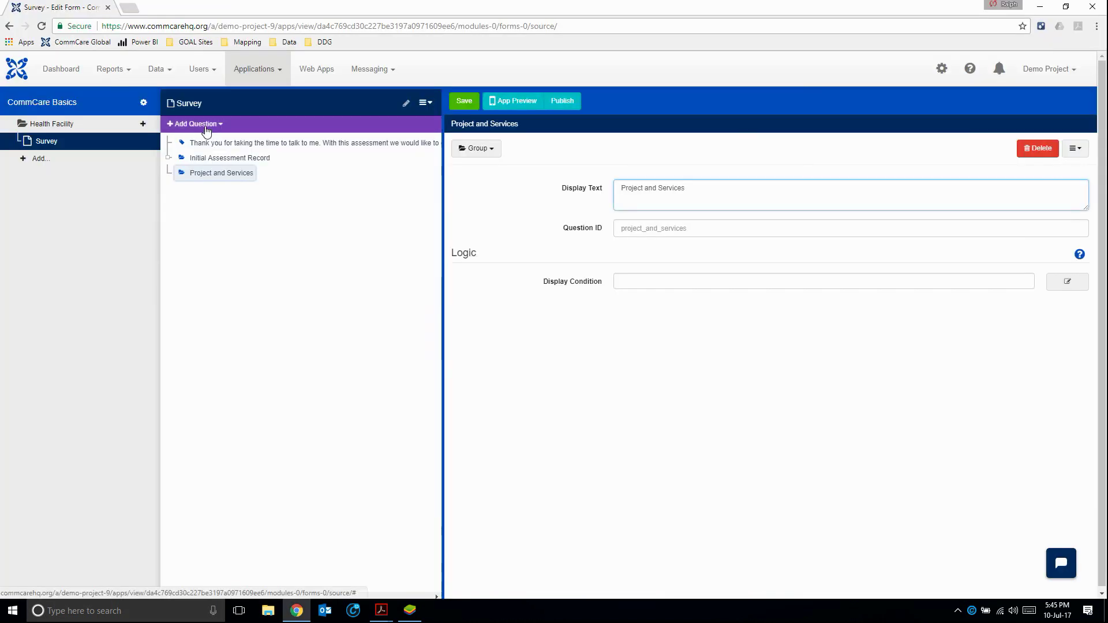
Step: Select the 'Type(s) of Project' label in the PDF's Project and Services section
left_click(206, 125)
mouse_move(206, 162)
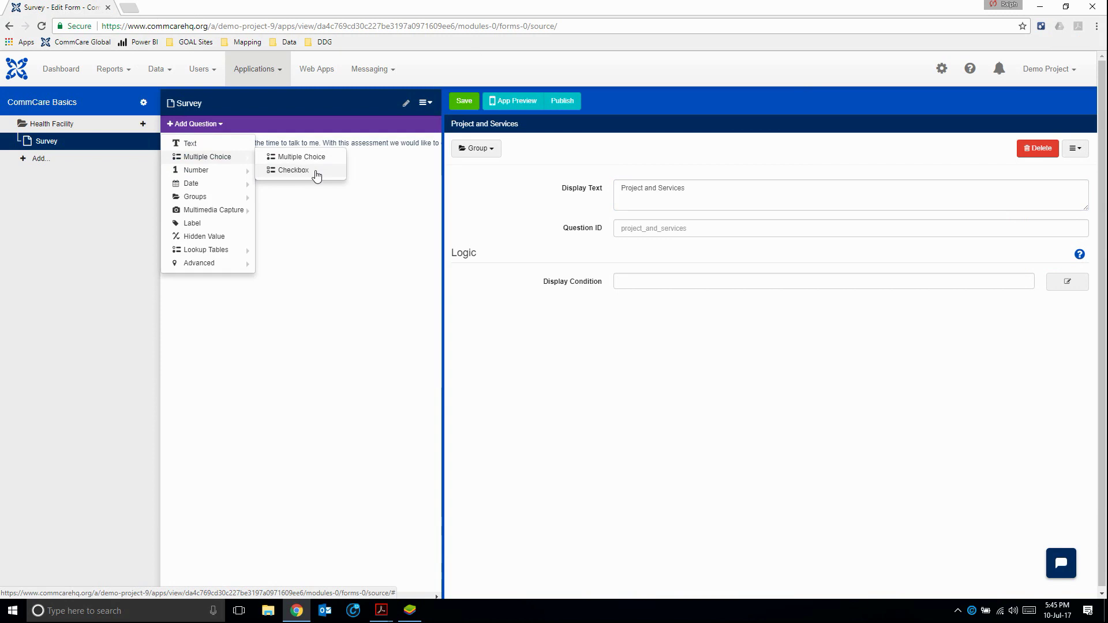
key("alt+Tab")
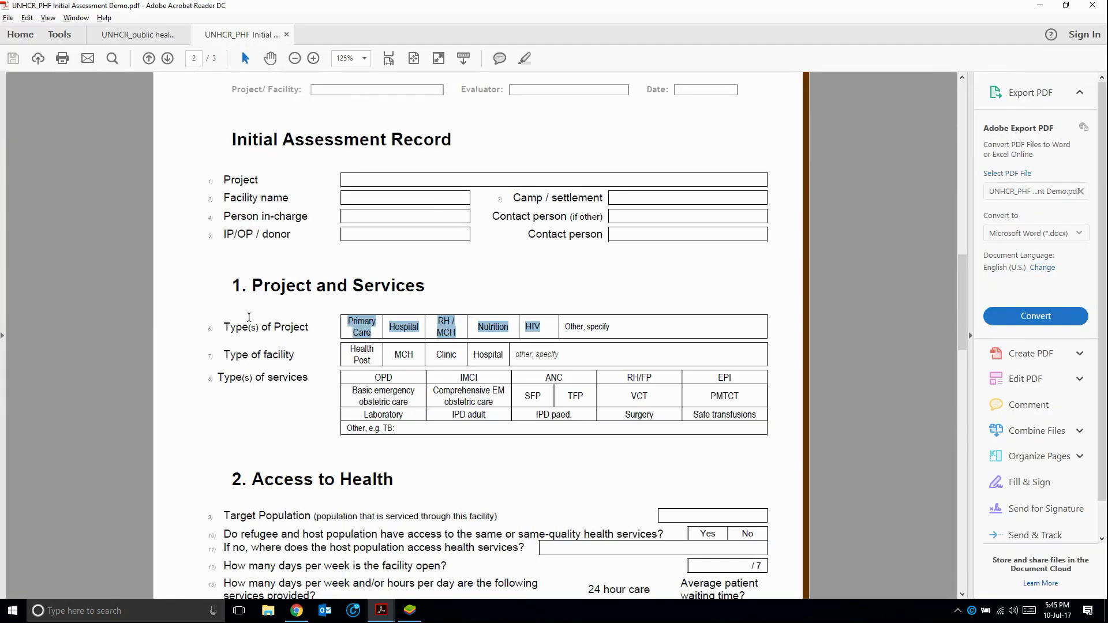
left_click_drag(224, 327, 308, 328)
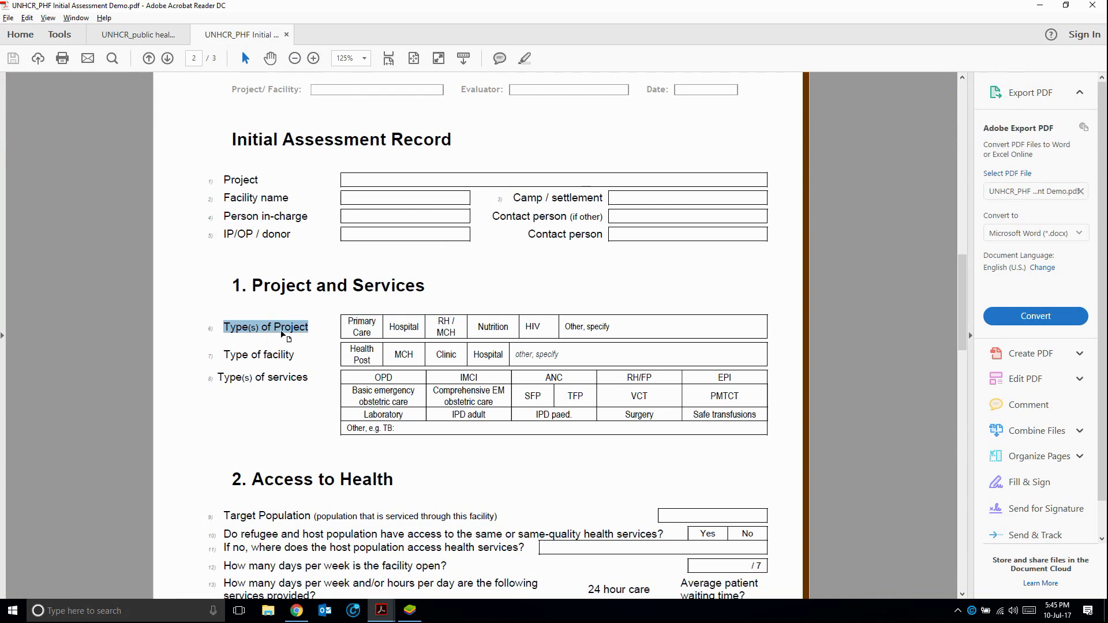
left_click_drag(254, 328, 237, 335)
left_click_drag(217, 379, 273, 379)
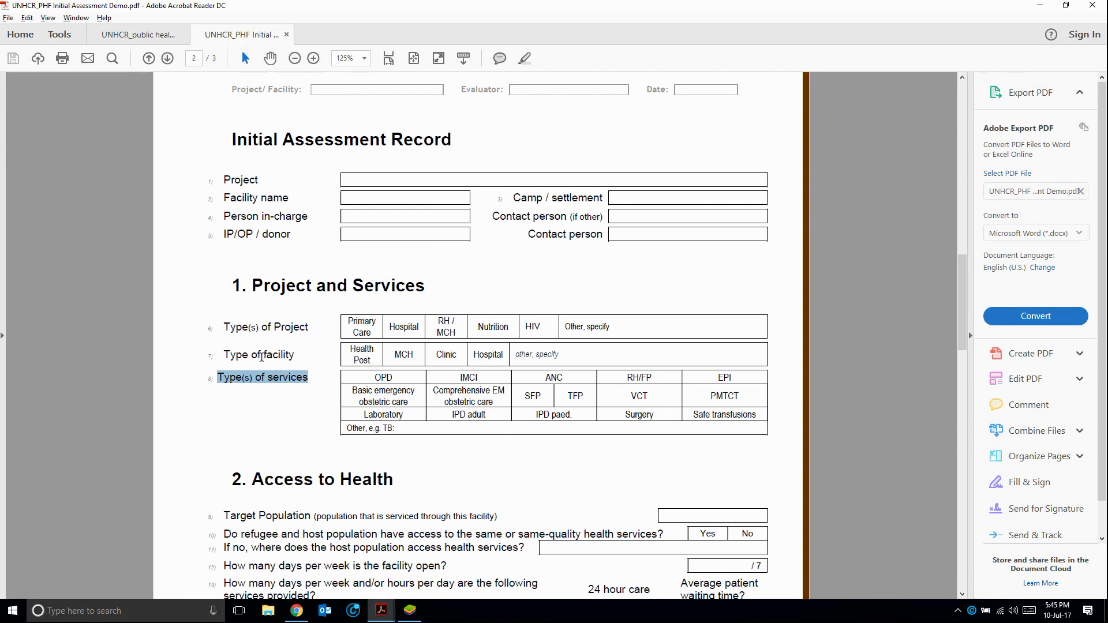
left_click_drag(225, 327, 303, 328)
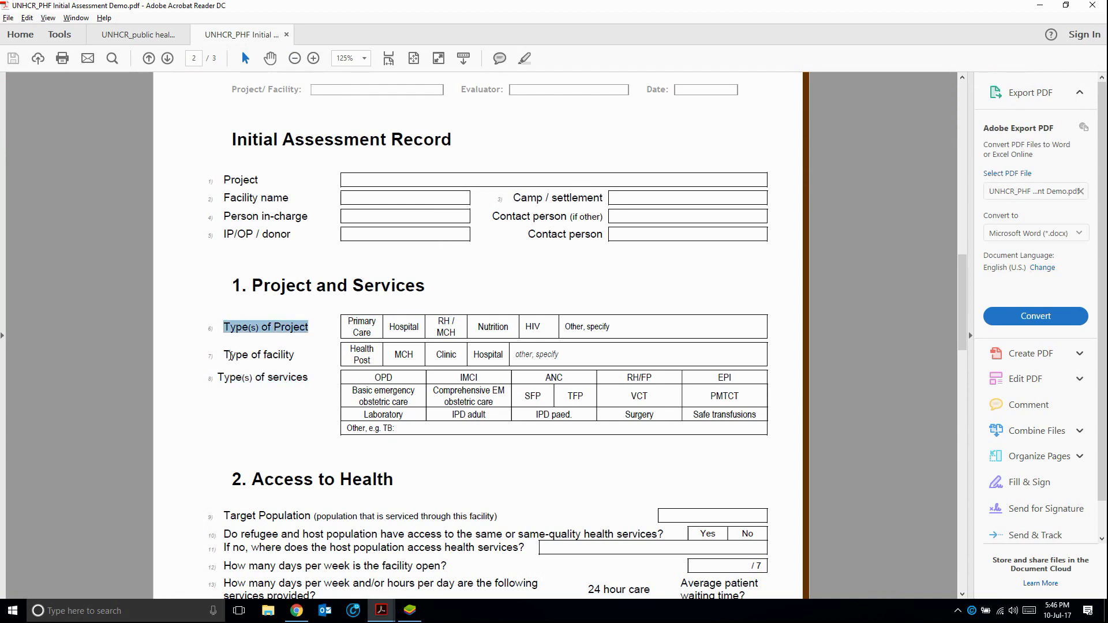
left_click_drag(225, 355, 295, 359)
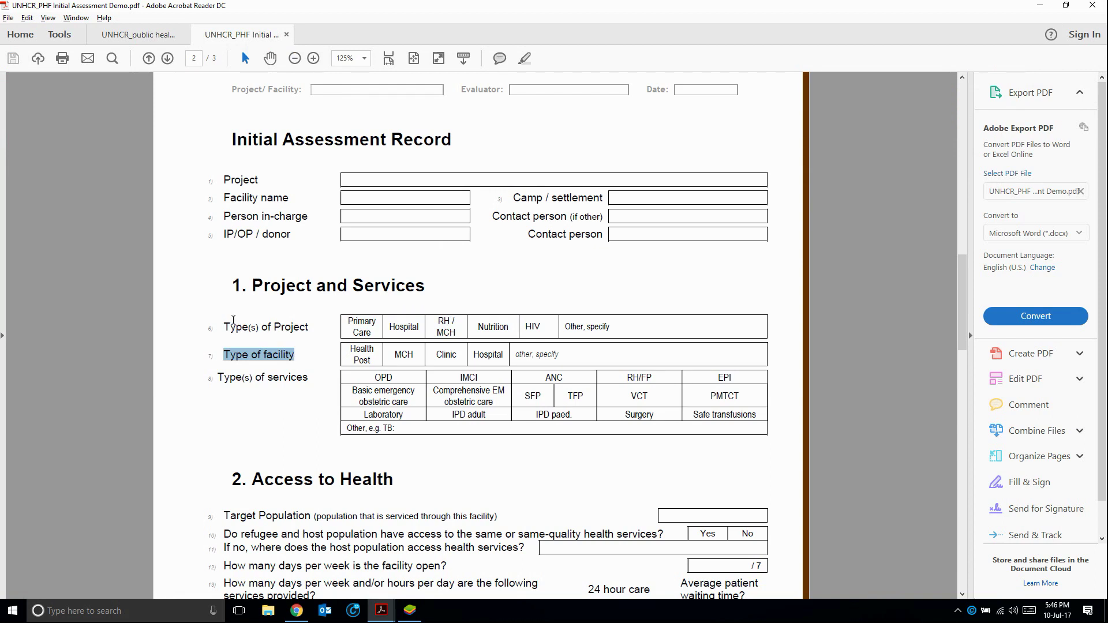
left_click_drag(229, 326, 293, 322)
key("ctrl+c")
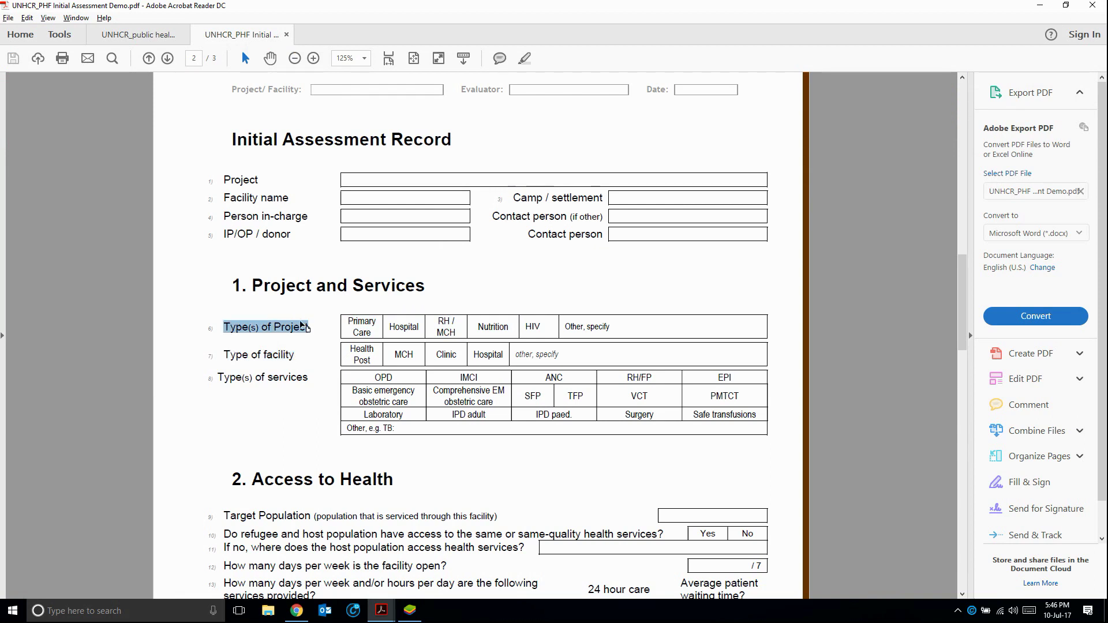
Step: Add a multiple choice question to the group, then delete it
key("alt+Tab")
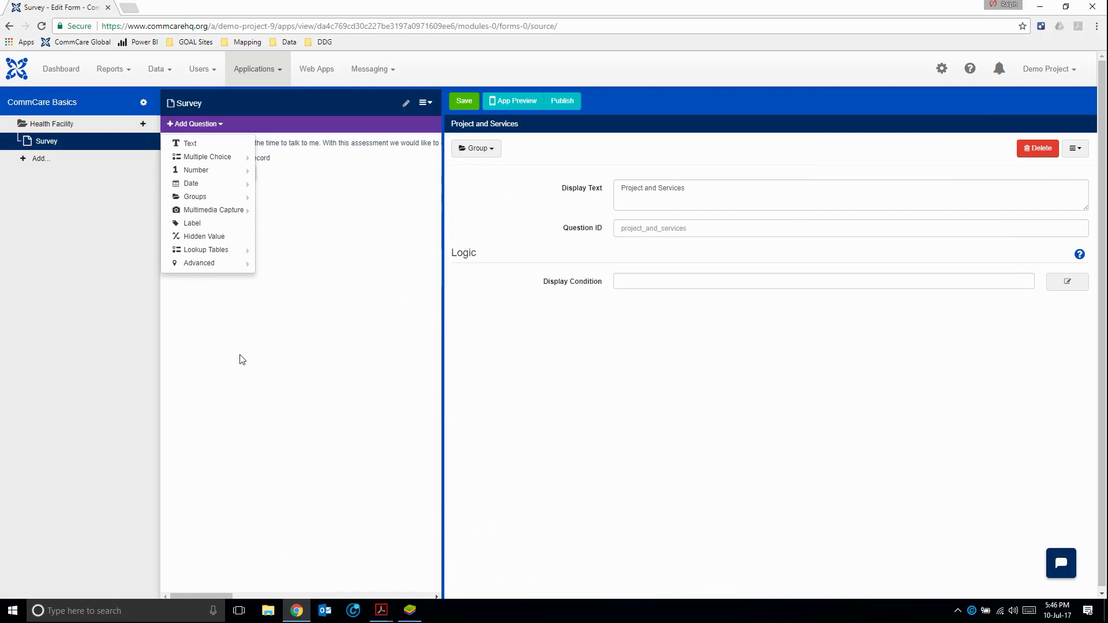
mouse_move(226, 213)
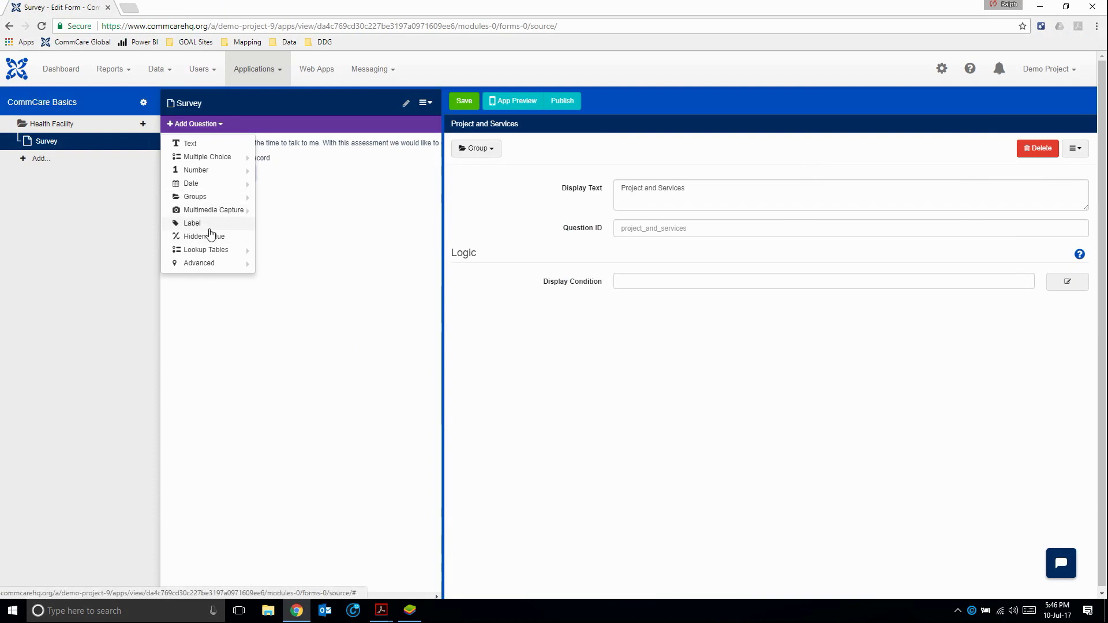
left_click(359, 279)
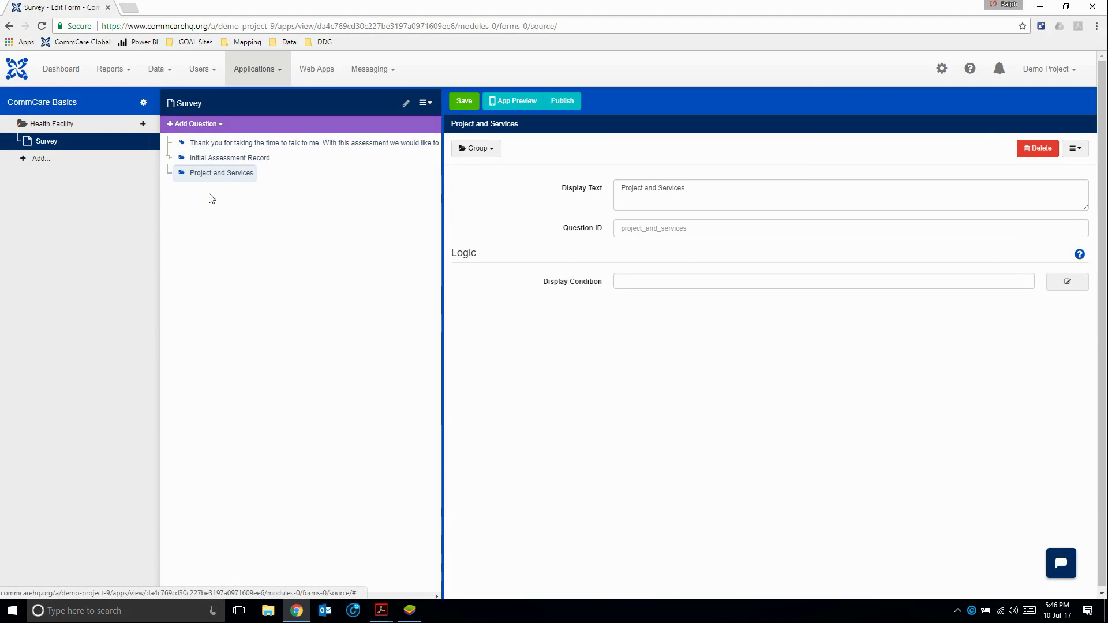
left_click(186, 125)
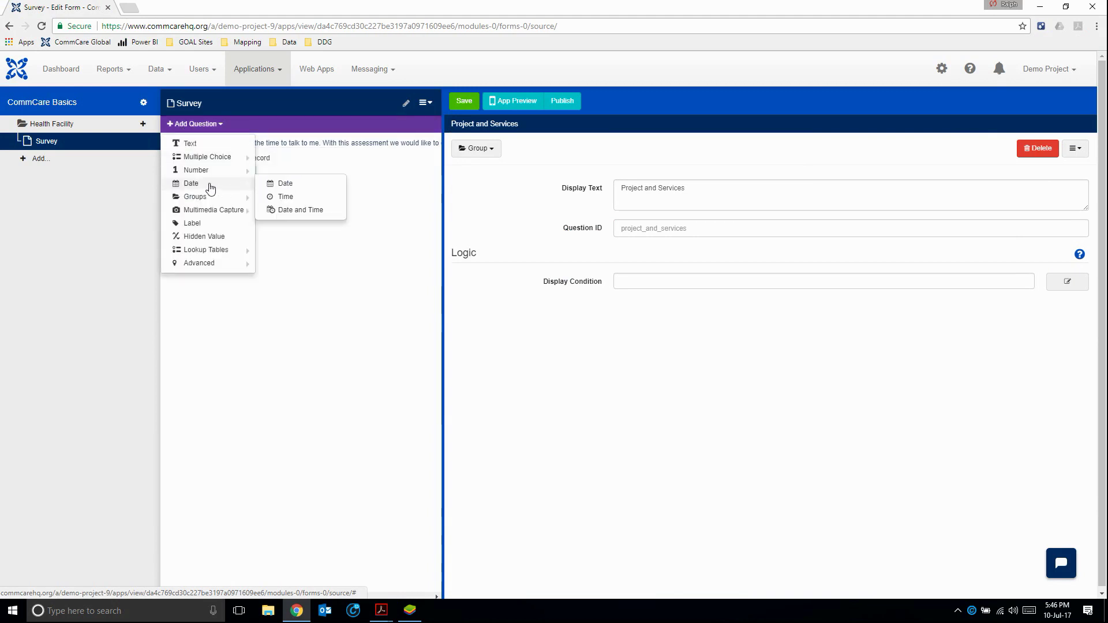
mouse_move(199, 161)
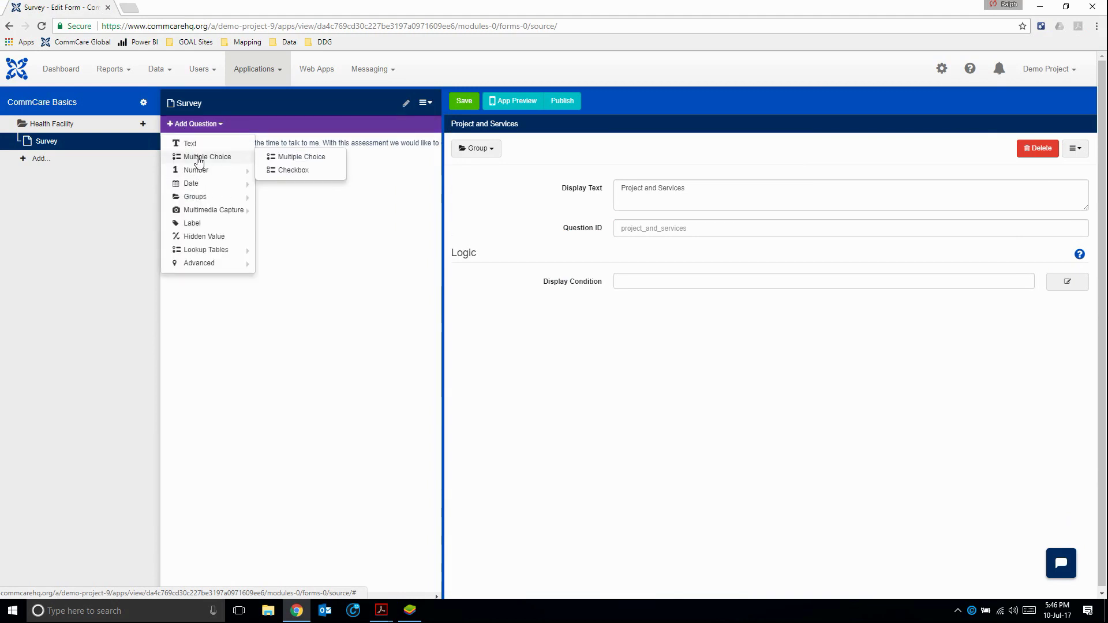
left_click(274, 157)
left_click(1032, 148)
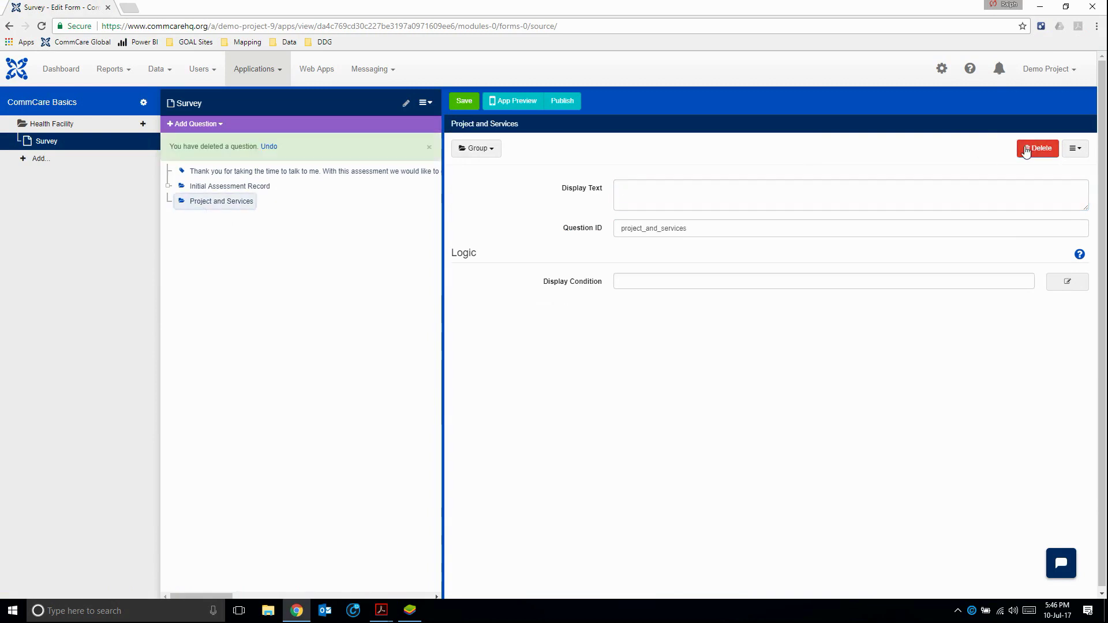
Step: Add a required checkbox question labelled 'Type(s) of Project'
left_click(210, 128)
mouse_move(209, 155)
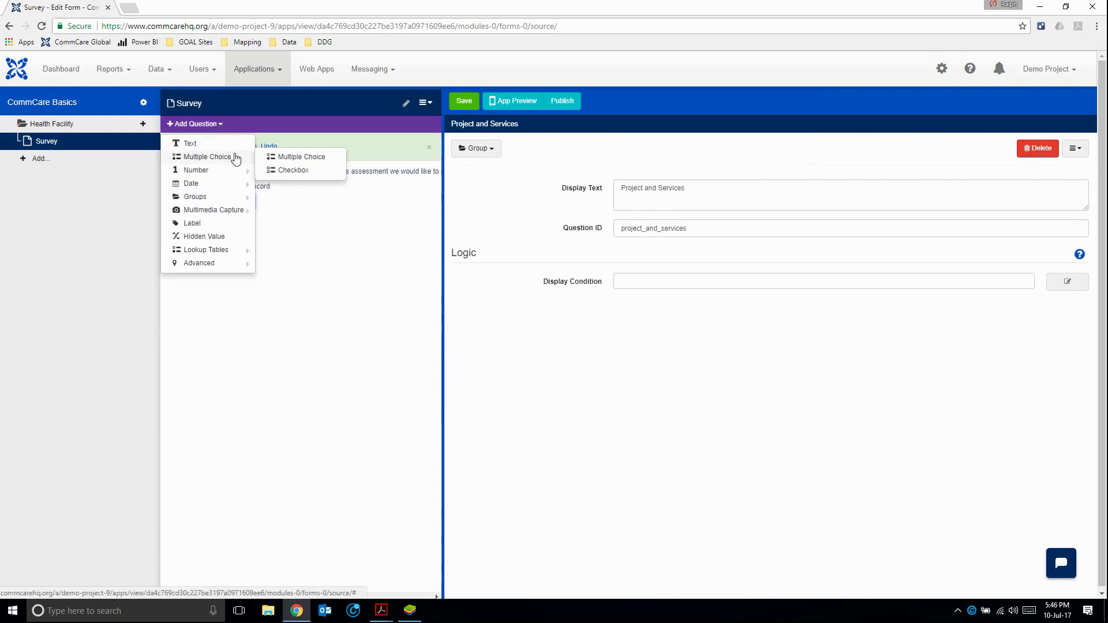
left_click(300, 171)
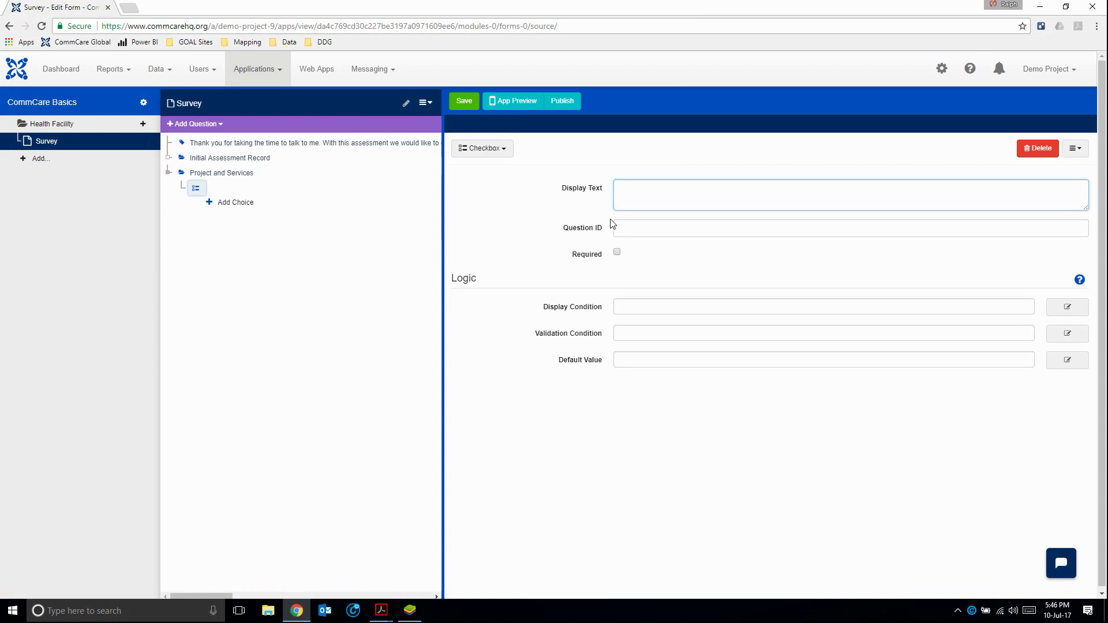
key("ctrl+v")
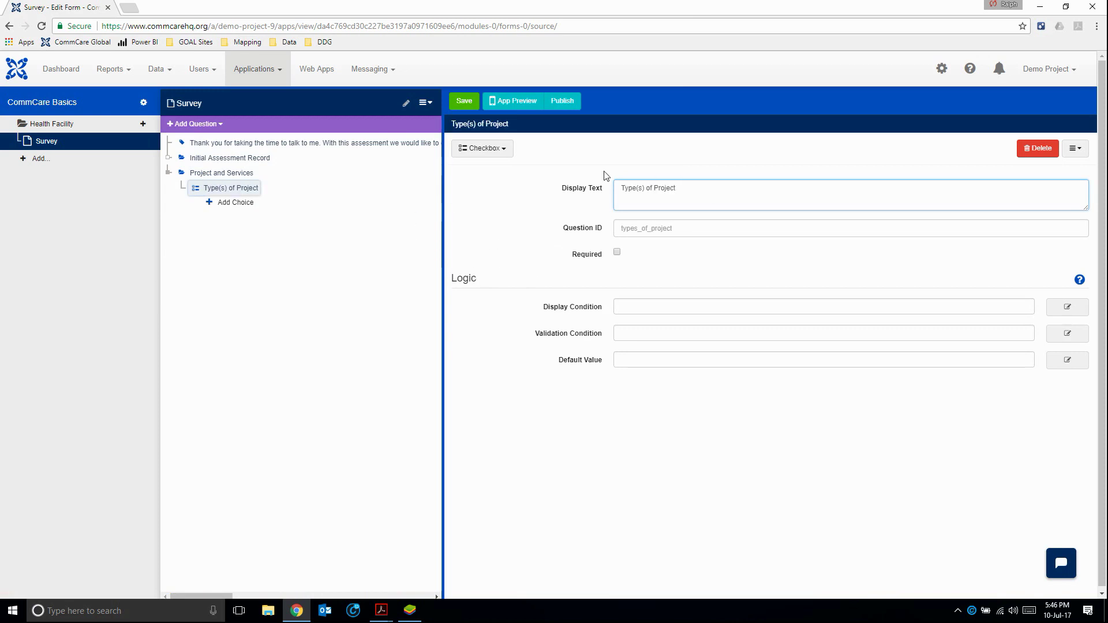
left_click(619, 228)
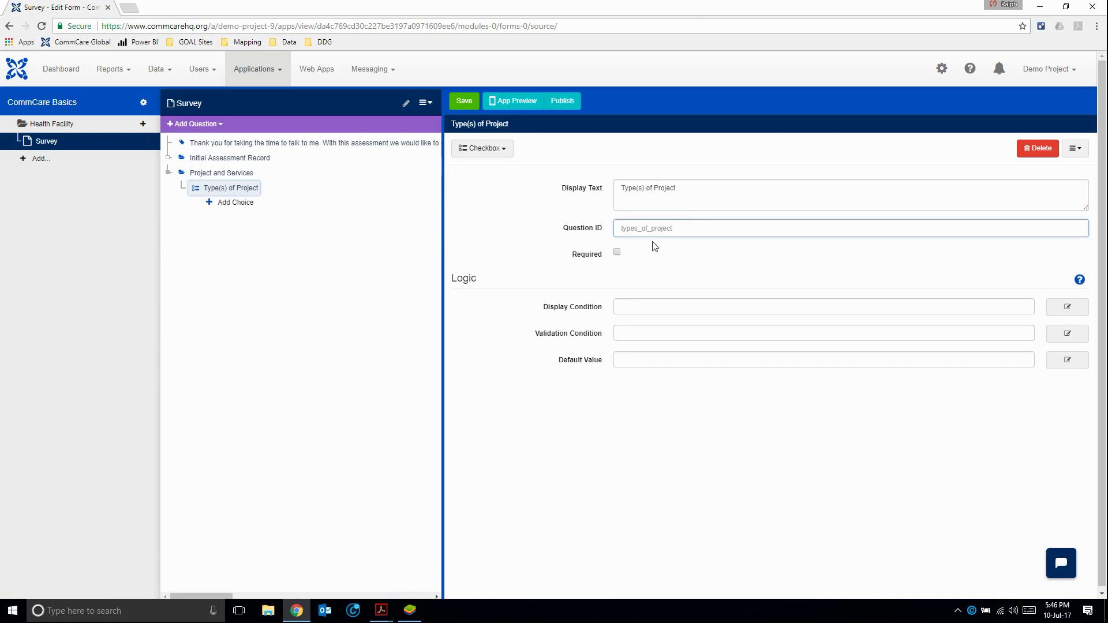
left_click(617, 252)
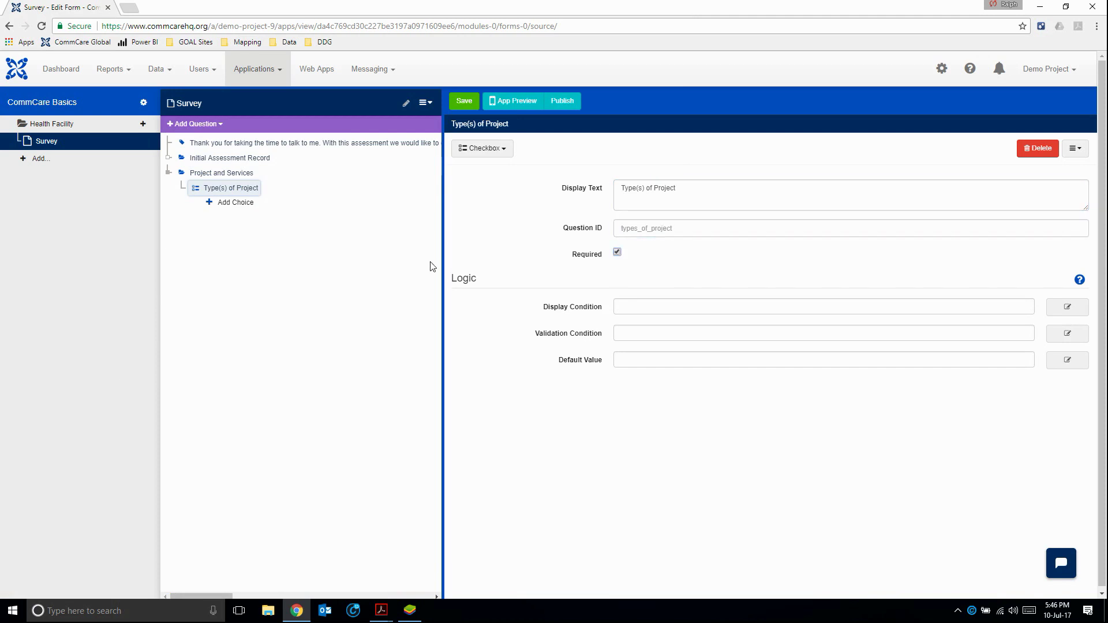
key("alt+Tab")
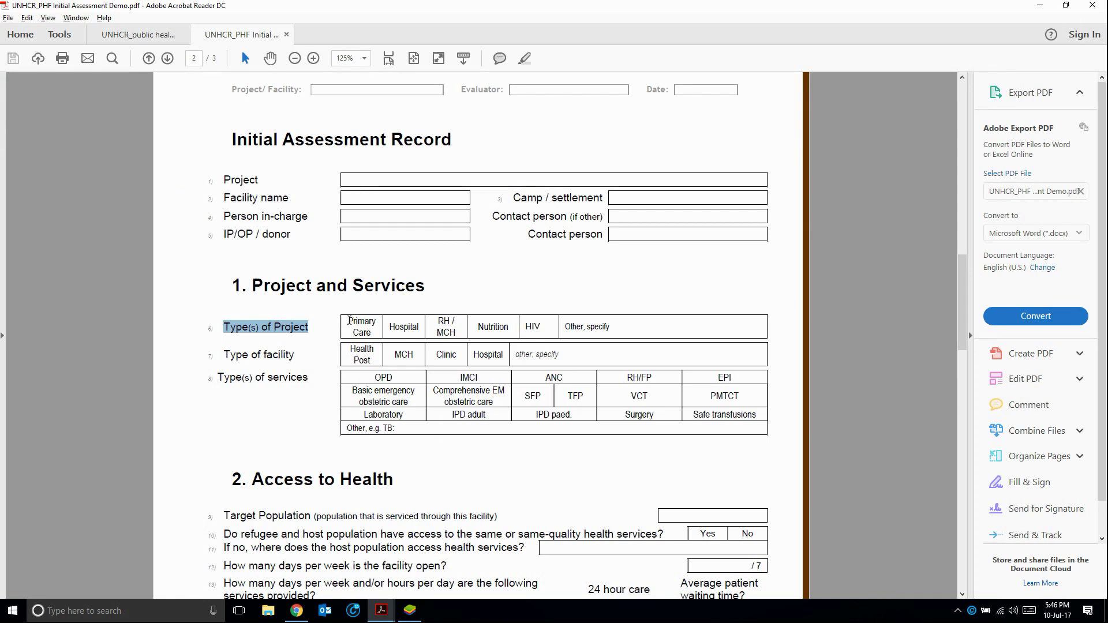
key("alt+Tab")
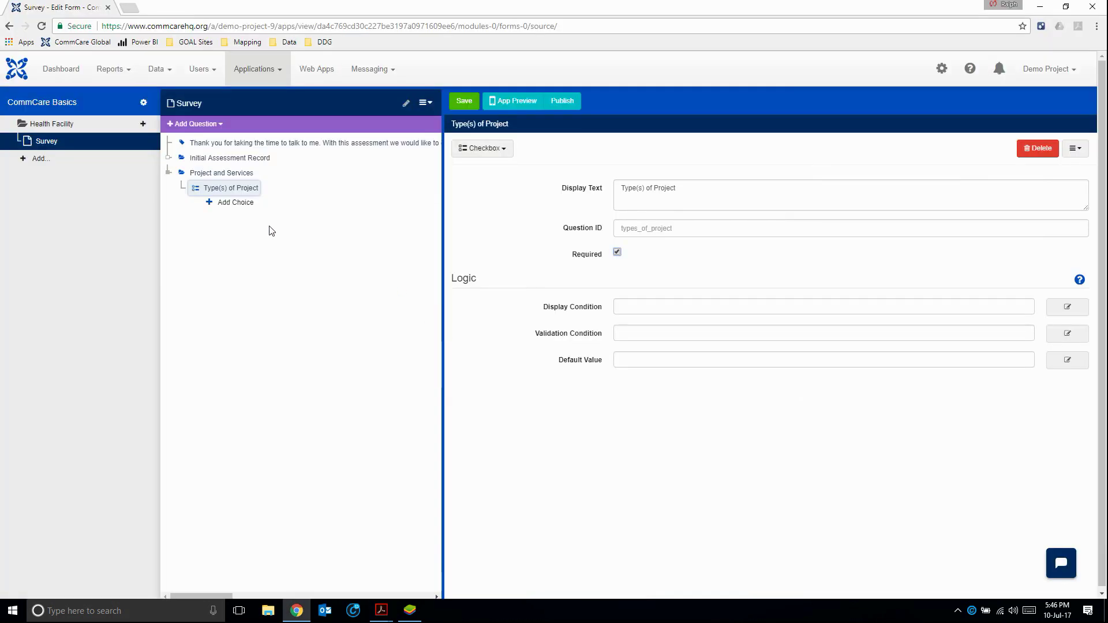
Step: Add 'Primary Care' as the first choice, kept on one line
left_click(235, 203)
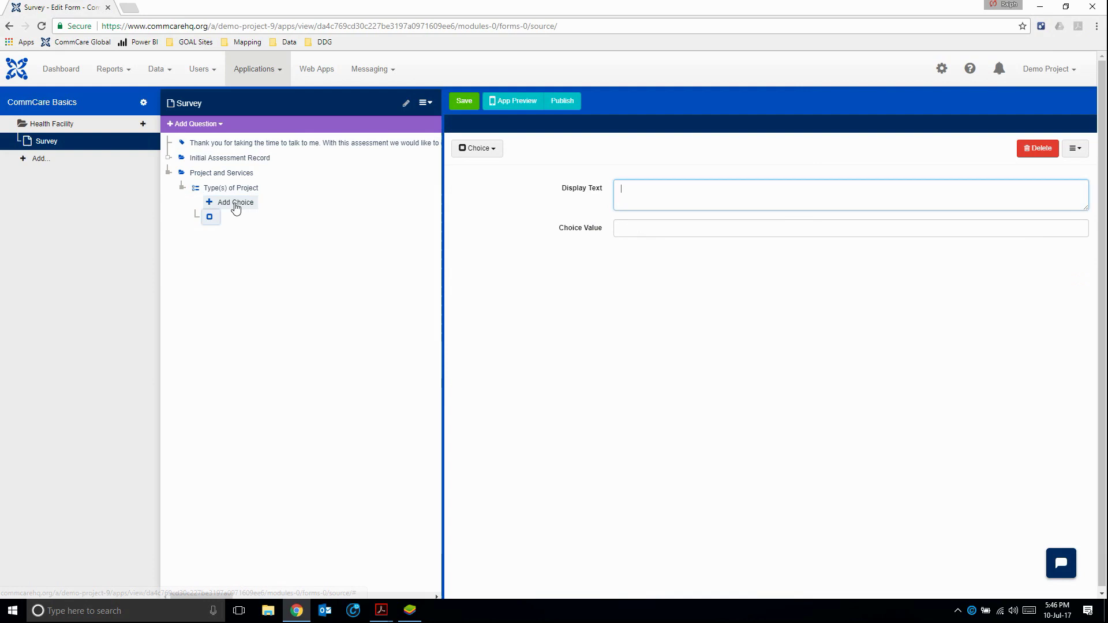
key("alt+Tab")
left_click_drag(345, 317, 364, 330)
key("ctrl+c")
key("alt+Tab")
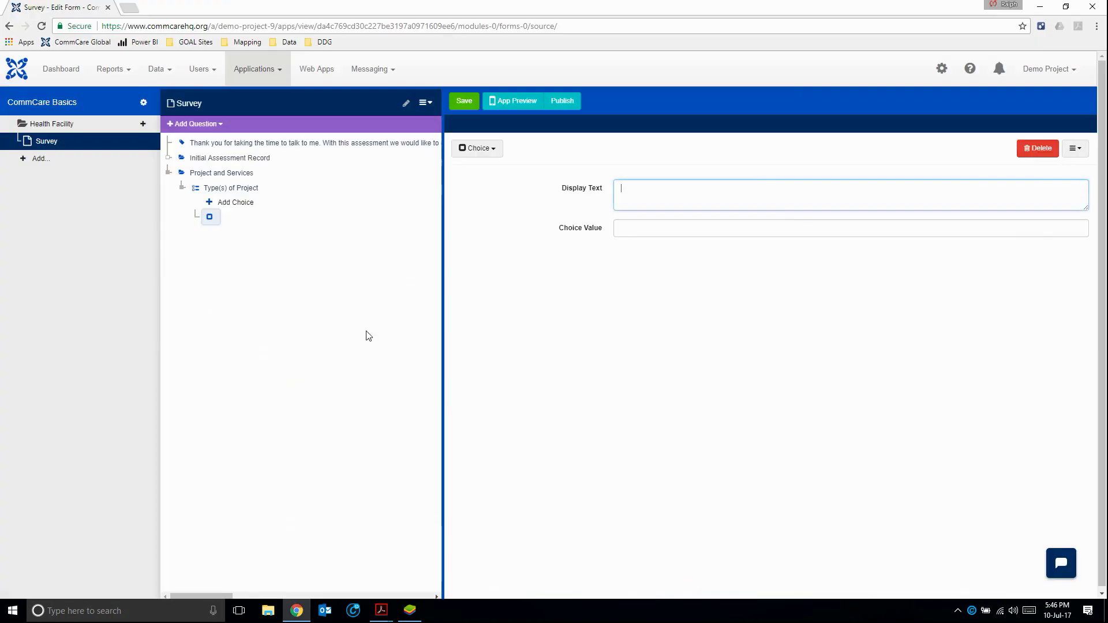
key("ctrl+v")
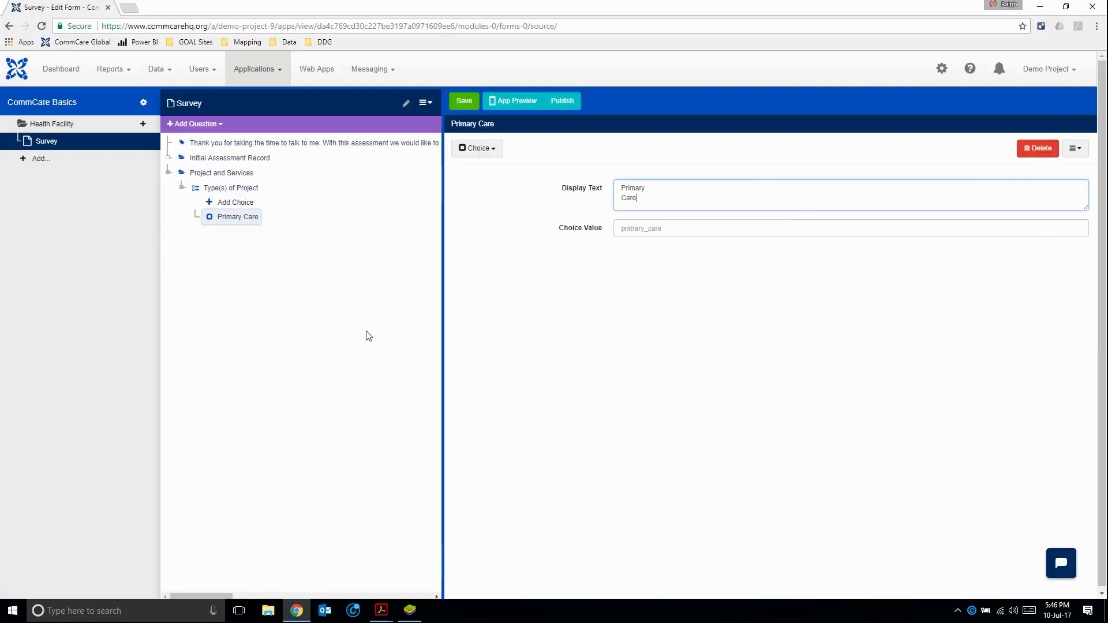
left_click(652, 189)
key("Delete")
Step: Add 'Hospital' as the second choice
left_click(238, 203)
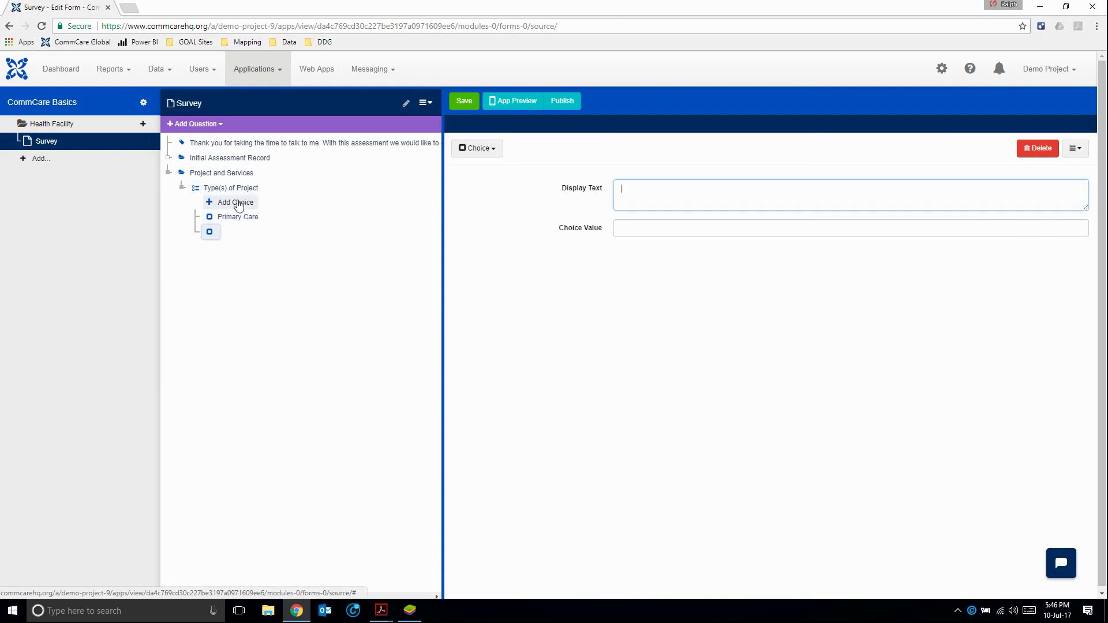
key("alt+Tab")
left_click_drag(387, 328, 417, 327)
key("ctrl+c")
key("alt+Tab")
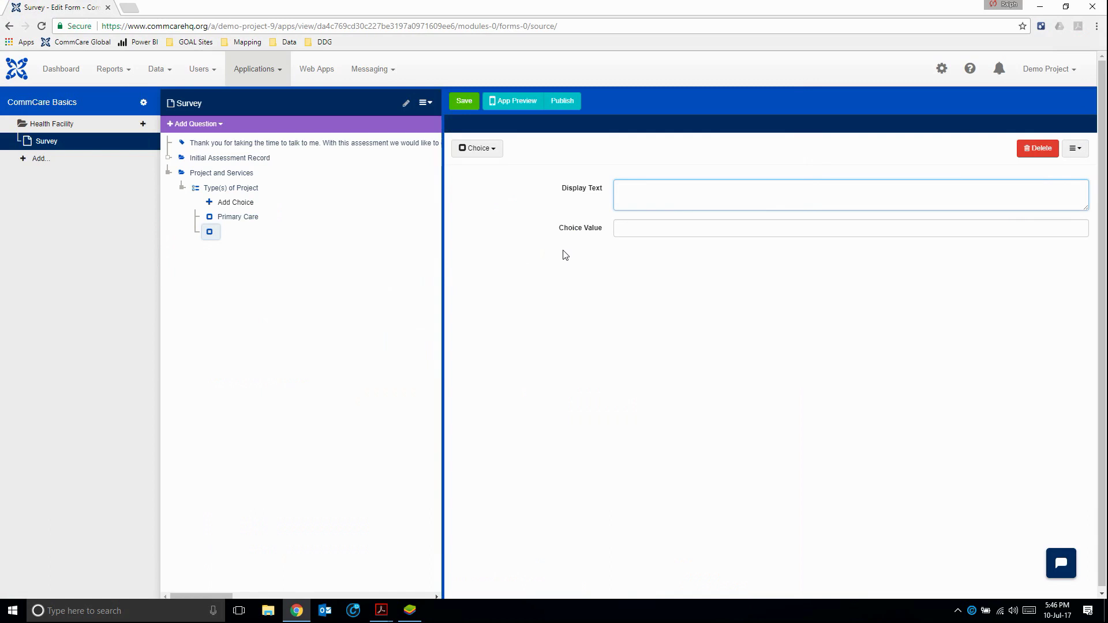
key("ctrl+v")
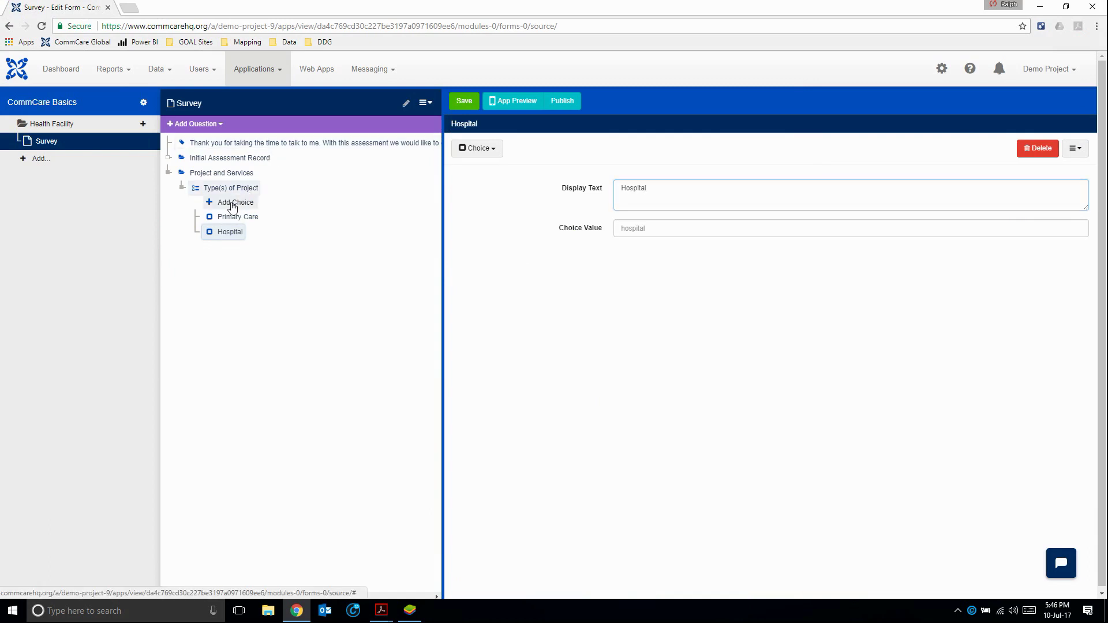
Step: Add 'RH / MCH' as a one-line choice and type 'or' into its value
key("alt+Tab")
left_click_drag(442, 319, 450, 325)
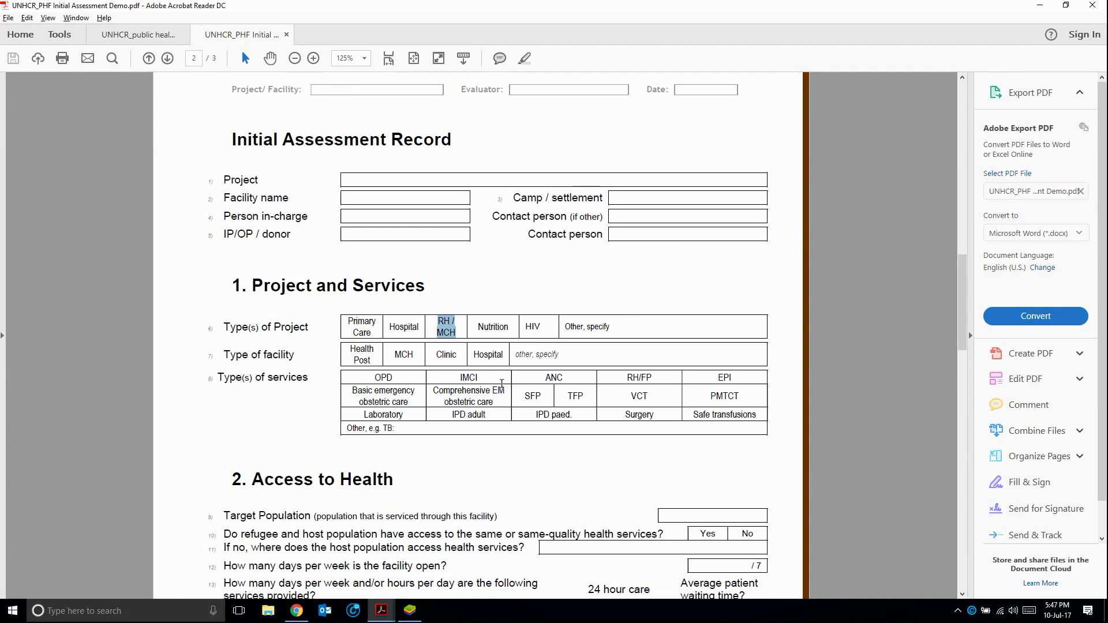
key("alt+Tab")
key("ctrl+v")
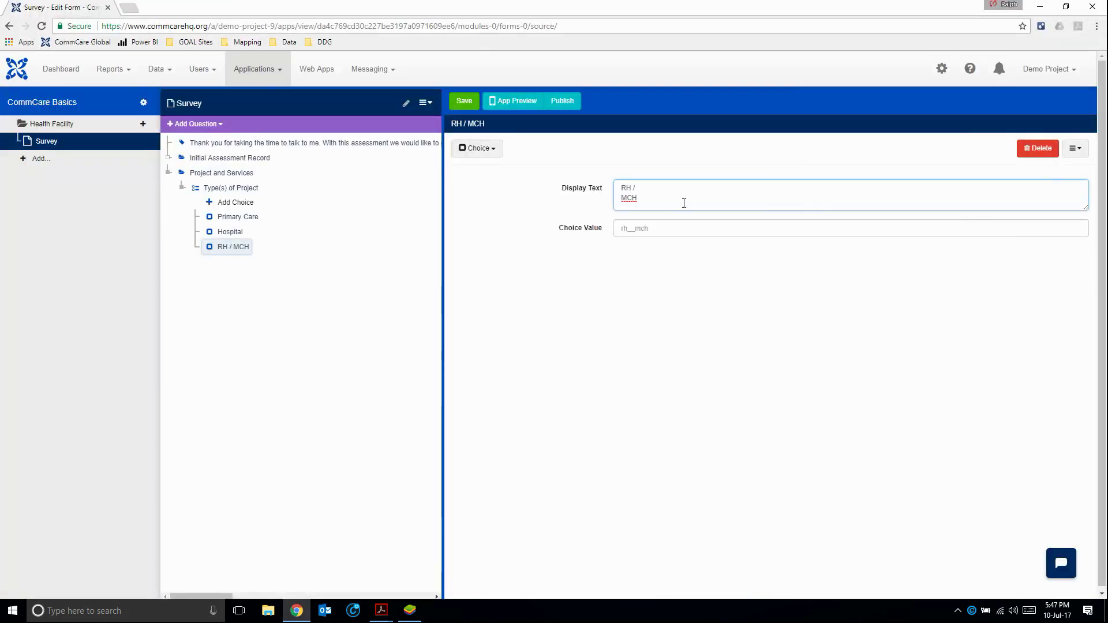
key("Delete")
left_click(632, 230)
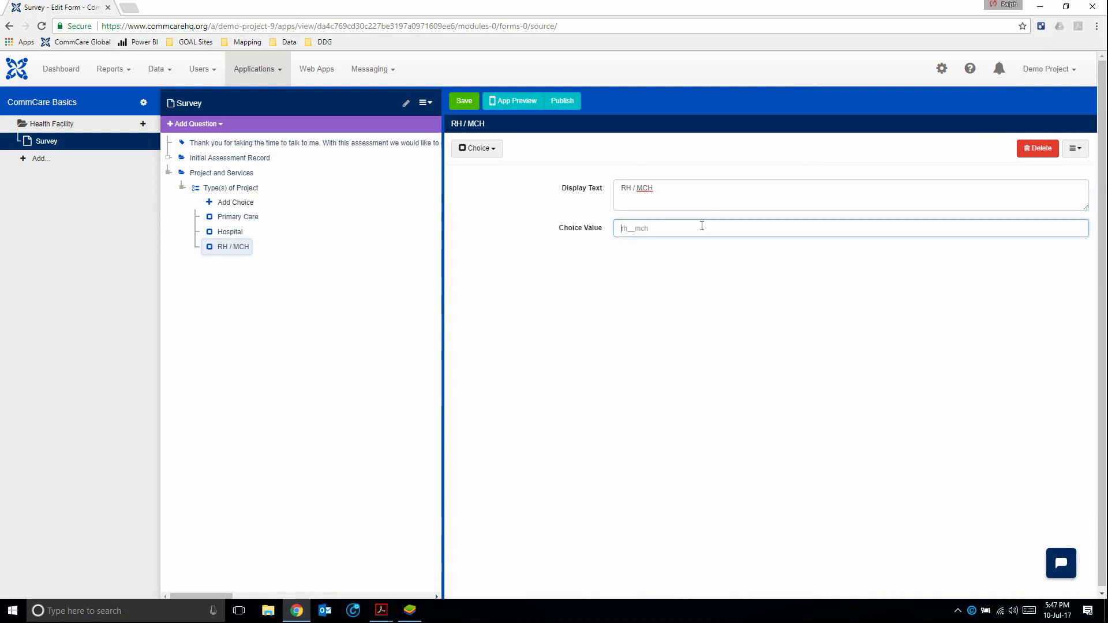
left_click(227, 232)
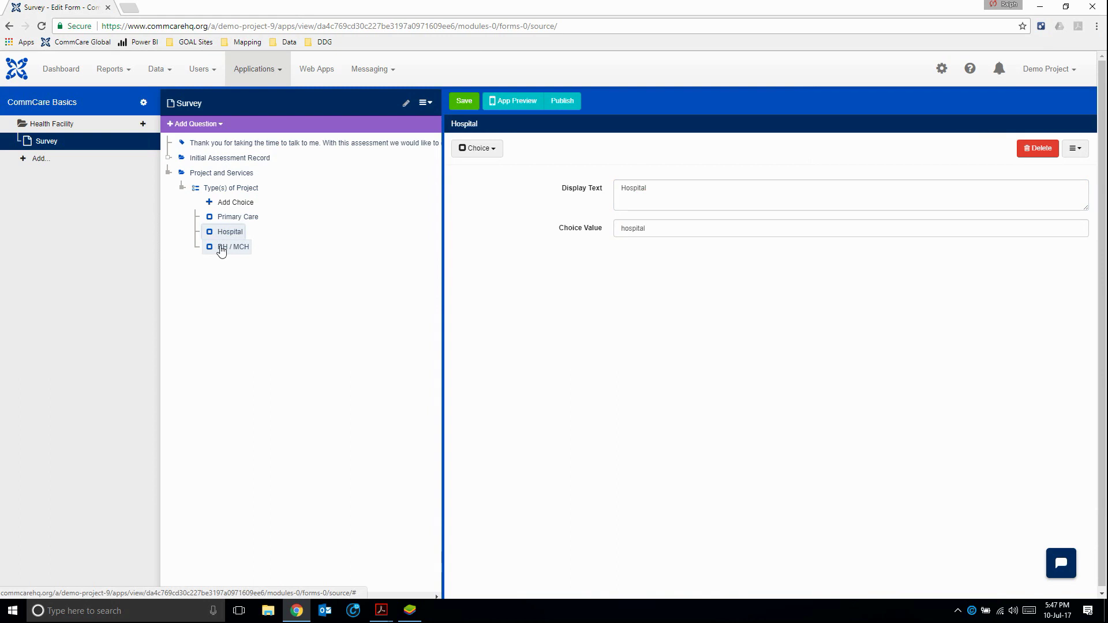
left_click(230, 247)
left_click(632, 229)
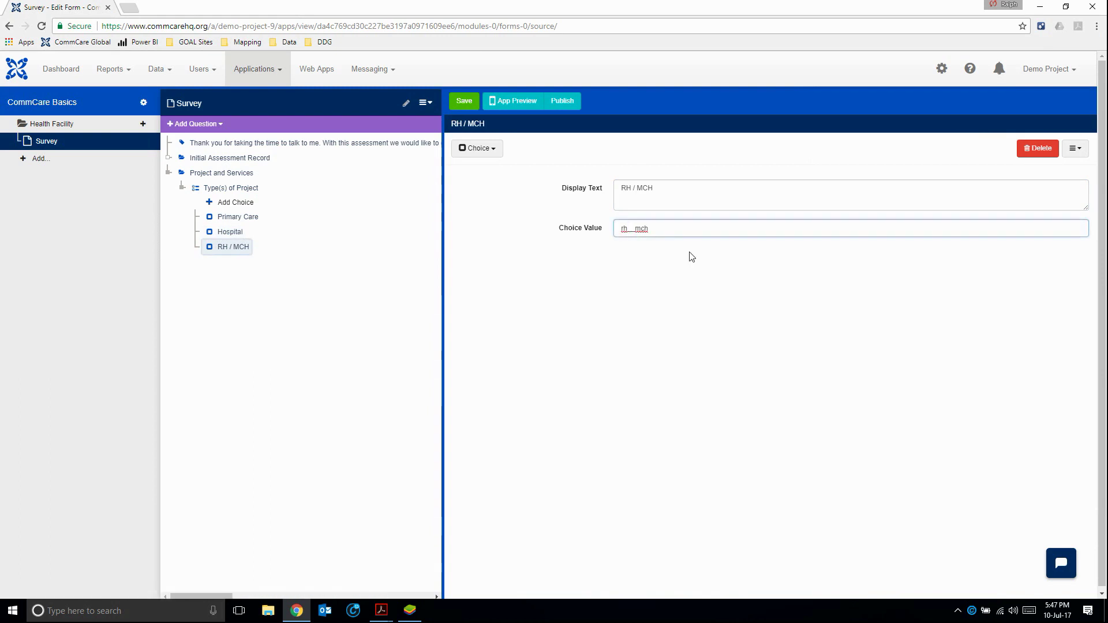
type("or")
left_click(223, 233)
left_click(231, 248)
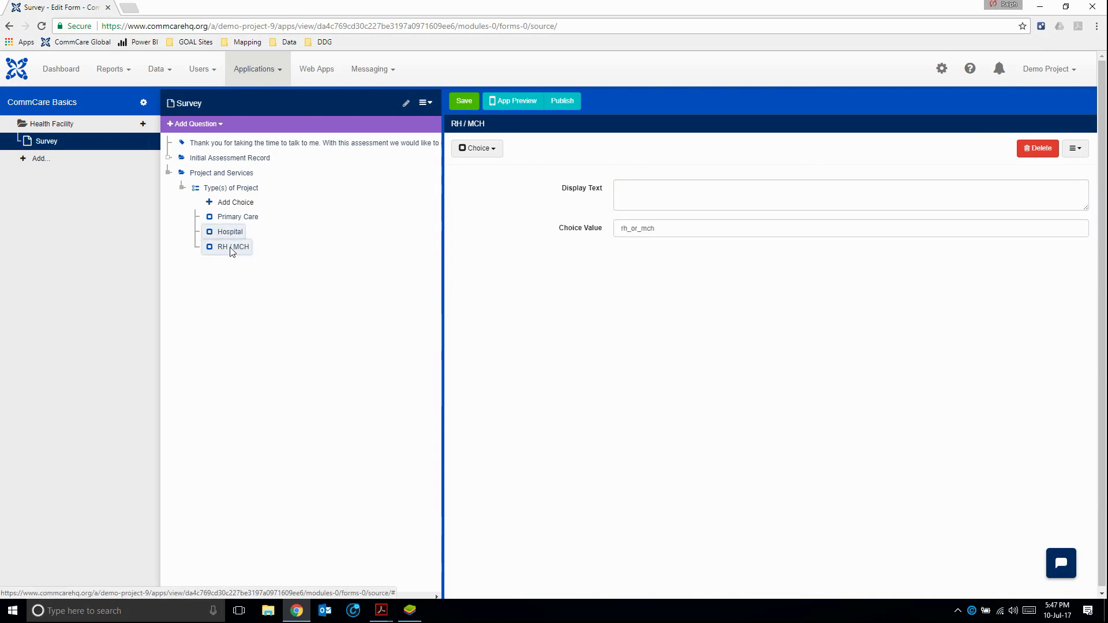
Step: Add 'Nutrition' and 'HIV' as choices copied from the PDF
left_click(236, 203)
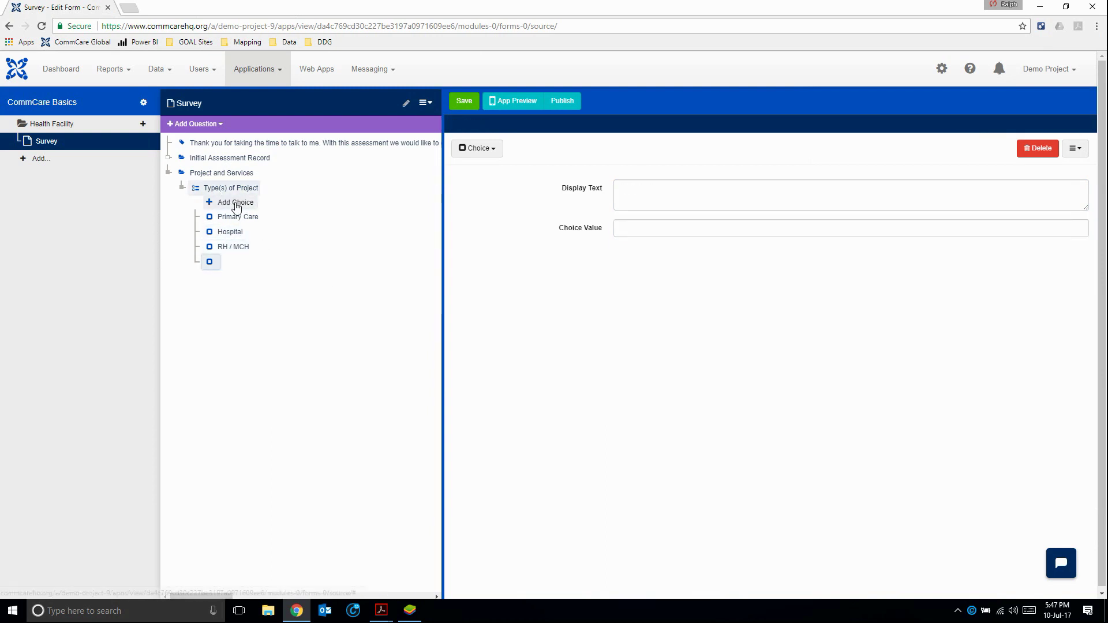
key("alt+Tab")
left_click_drag(473, 328, 512, 327)
key("alt+Tab")
key("ctrl+v")
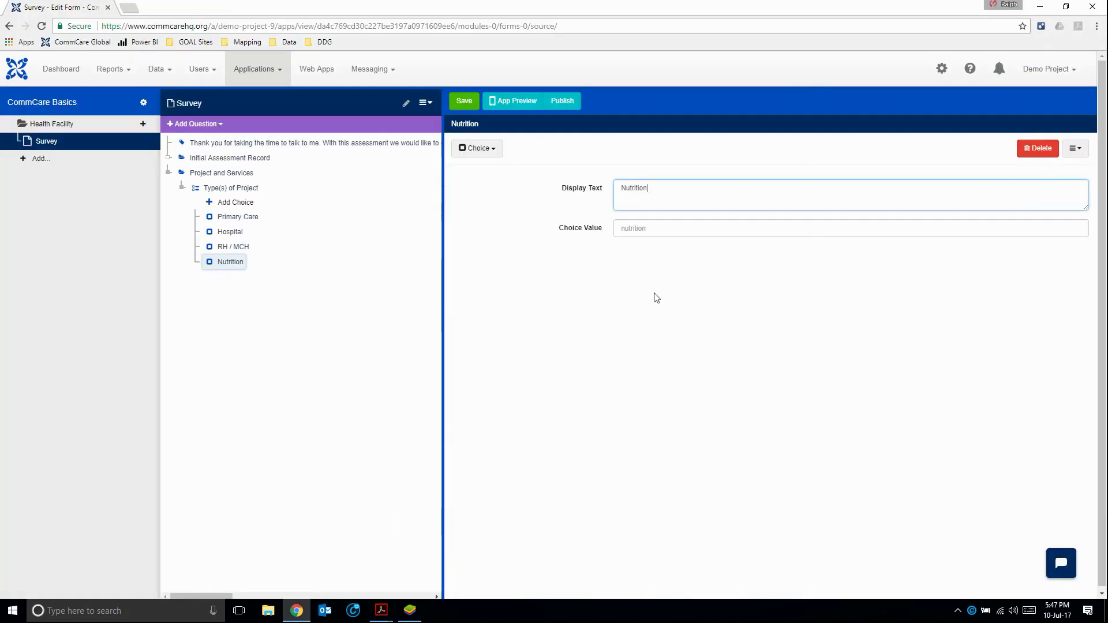
key("alt+Tab")
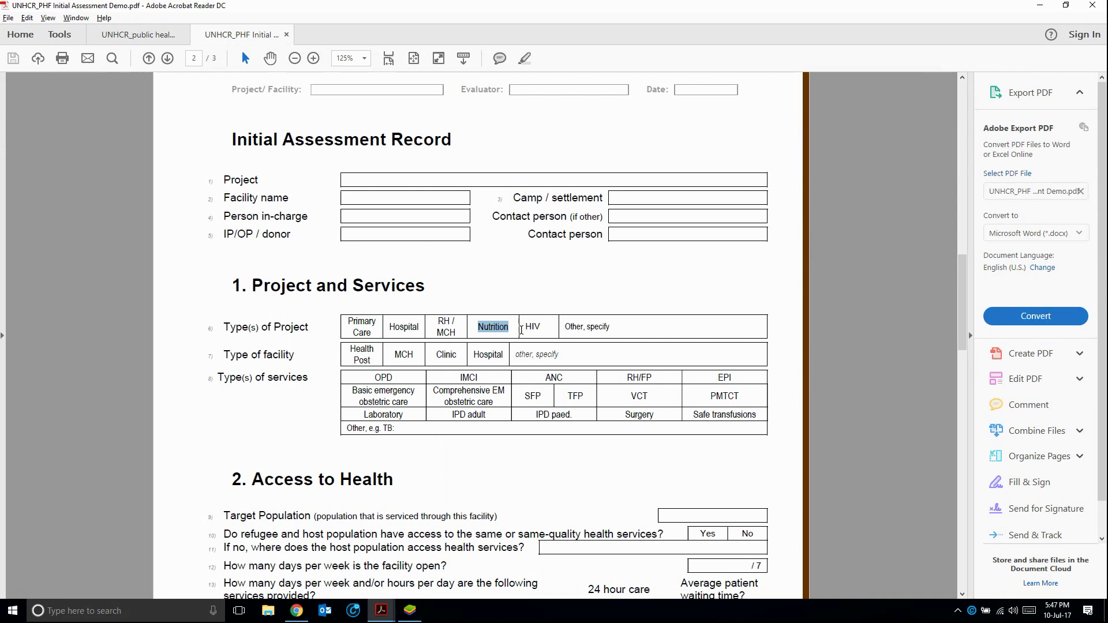
left_click_drag(526, 328, 538, 327)
key("ctrl+c")
key("alt+Tab")
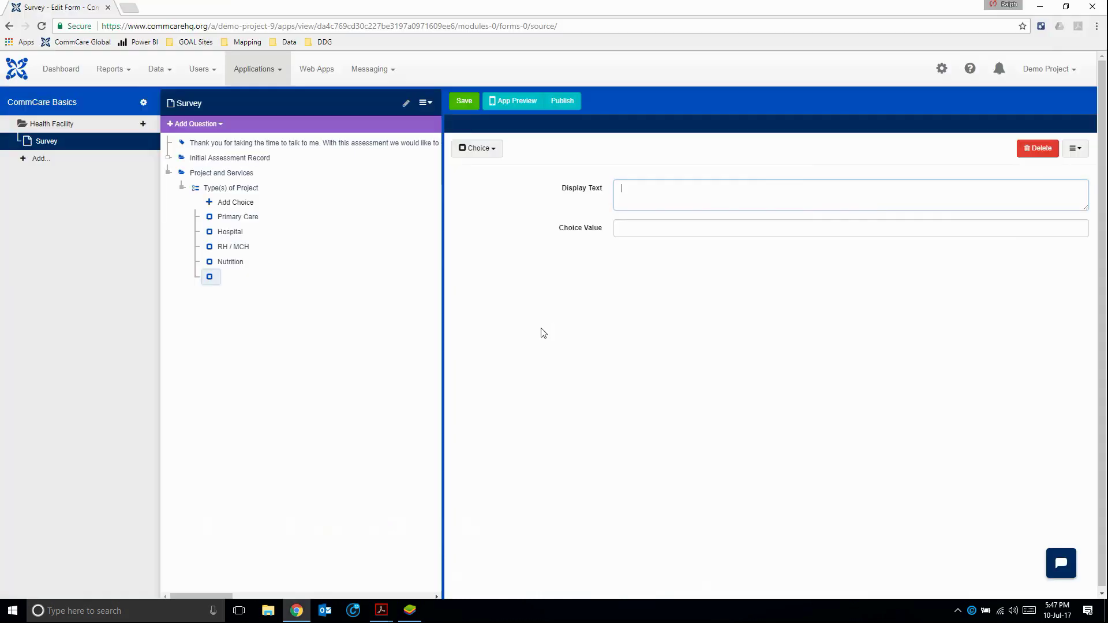
key("ctrl+v")
Step: Add 'Other' as the last project type choice
key("alt+Tab")
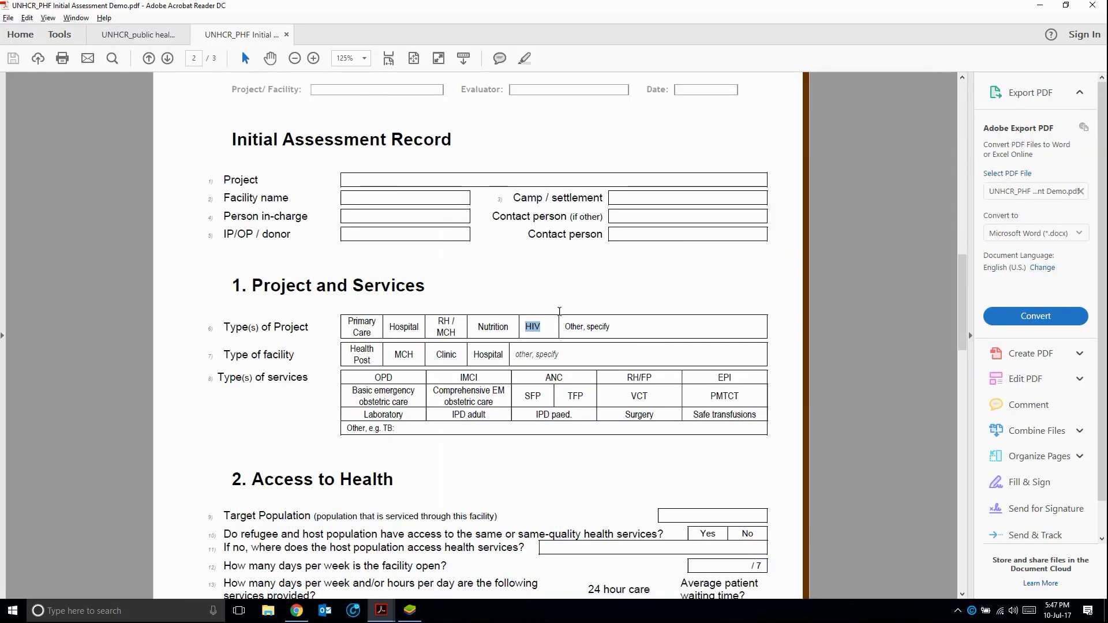
left_click_drag(563, 327, 582, 328)
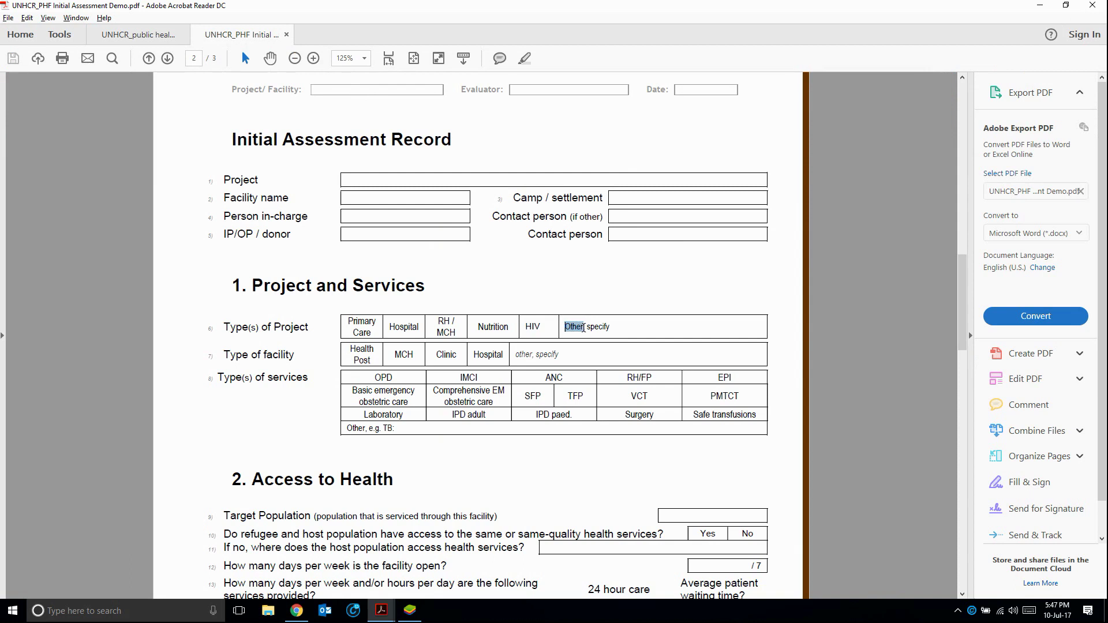
left_click(596, 334)
left_click_drag(563, 327, 577, 327)
key("alt+Tab")
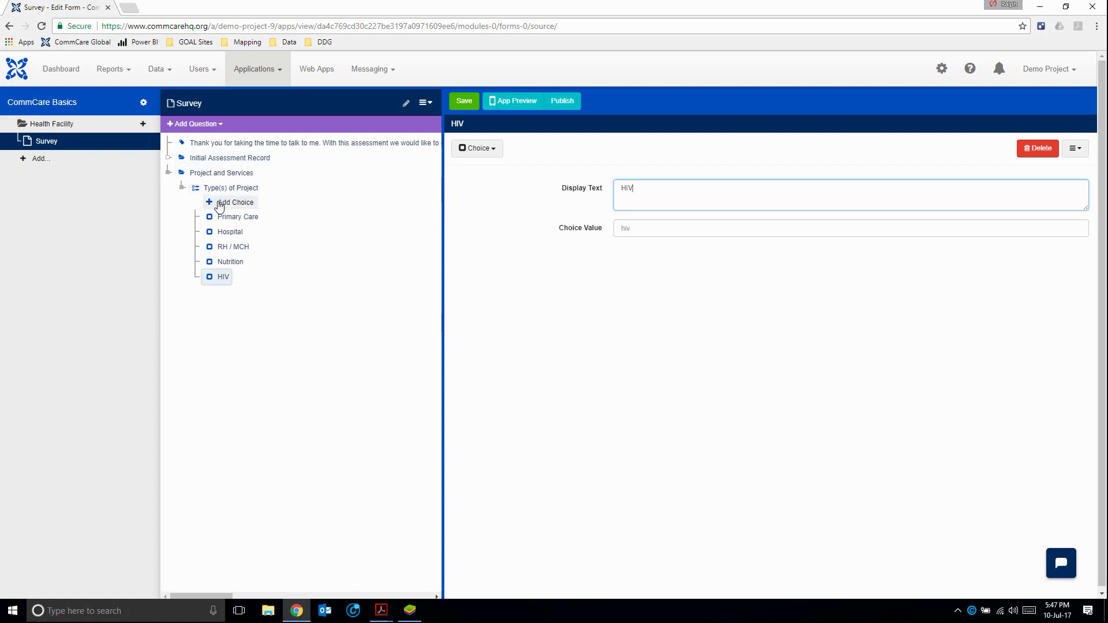
left_click(219, 203)
key("ctrl+v")
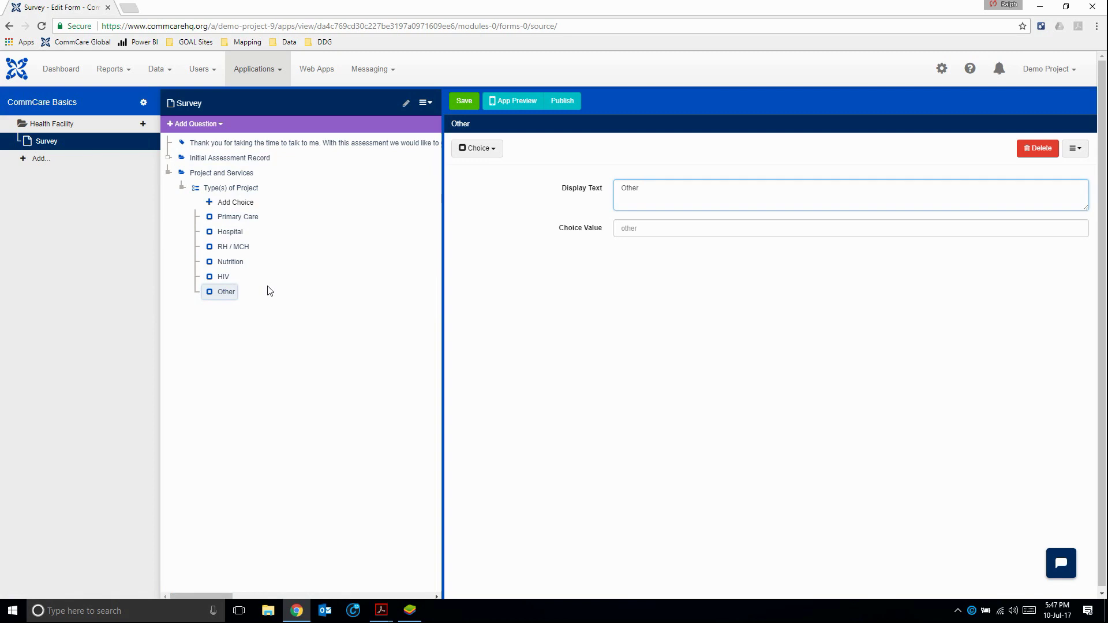
key("alt+Tab")
Step: Add a text question with display text 'Specify Other' after the Type(s) of Project choices
mouse_move(617, 328)
left_mouse_down()
mouse_move(750, 320)
mouse_move(655, 328)
left_mouse_up()
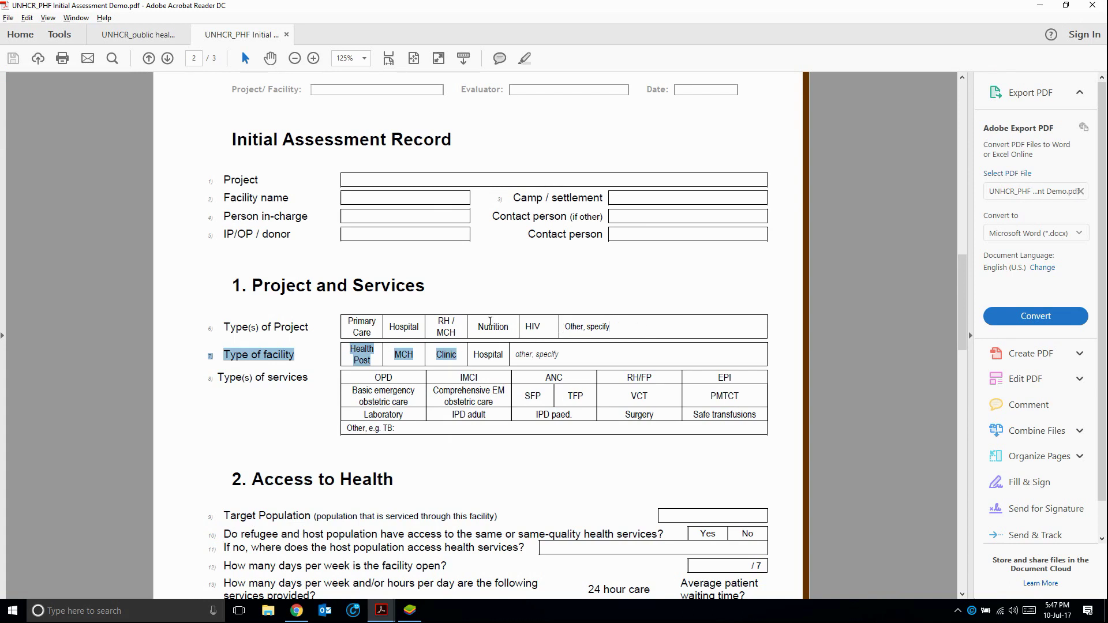
key("alt+Tab")
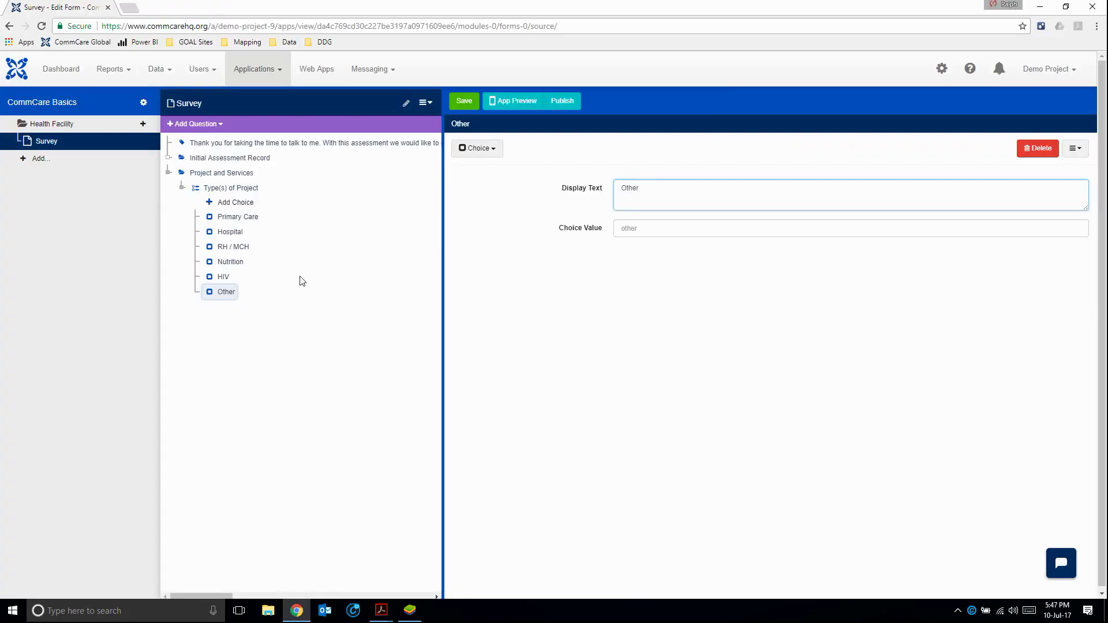
left_click(195, 123)
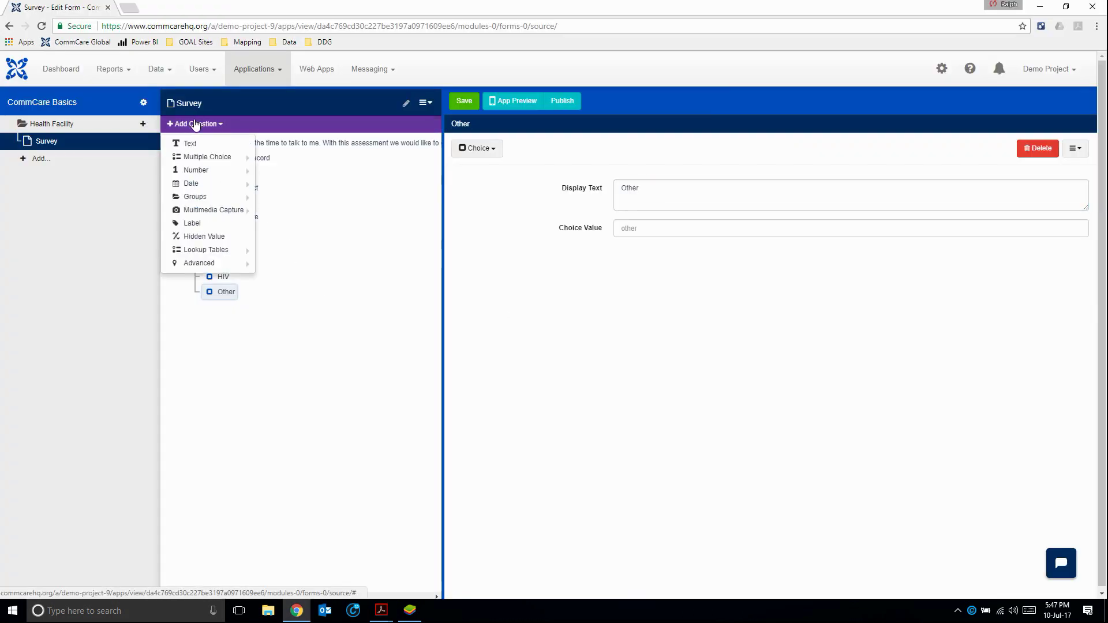
left_click(181, 145)
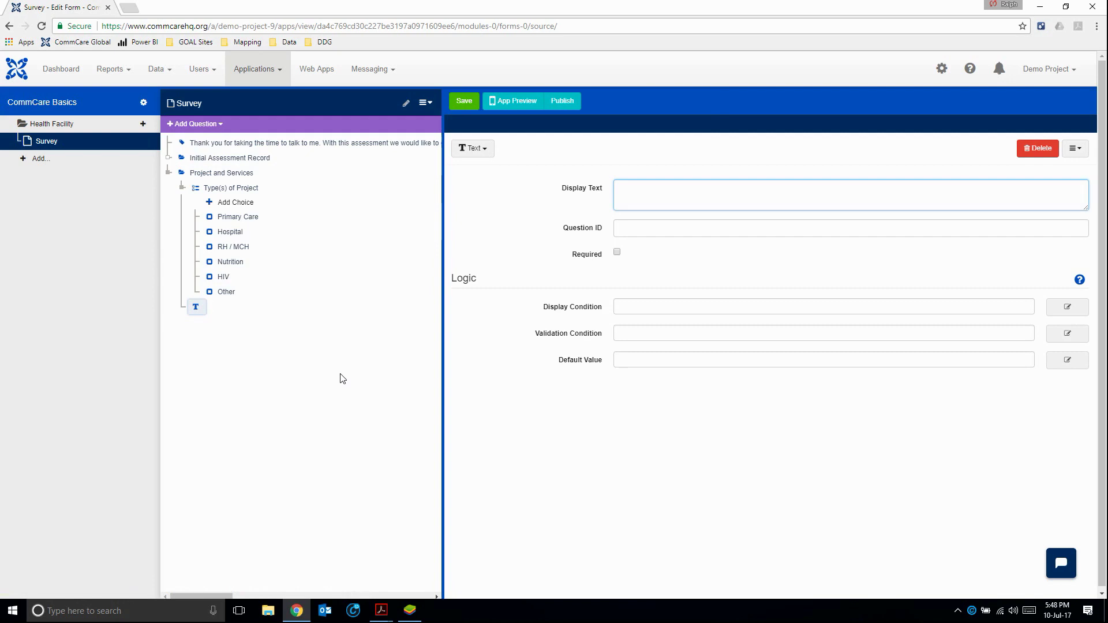
type("O")
key("BackSpace")
type("Specify")
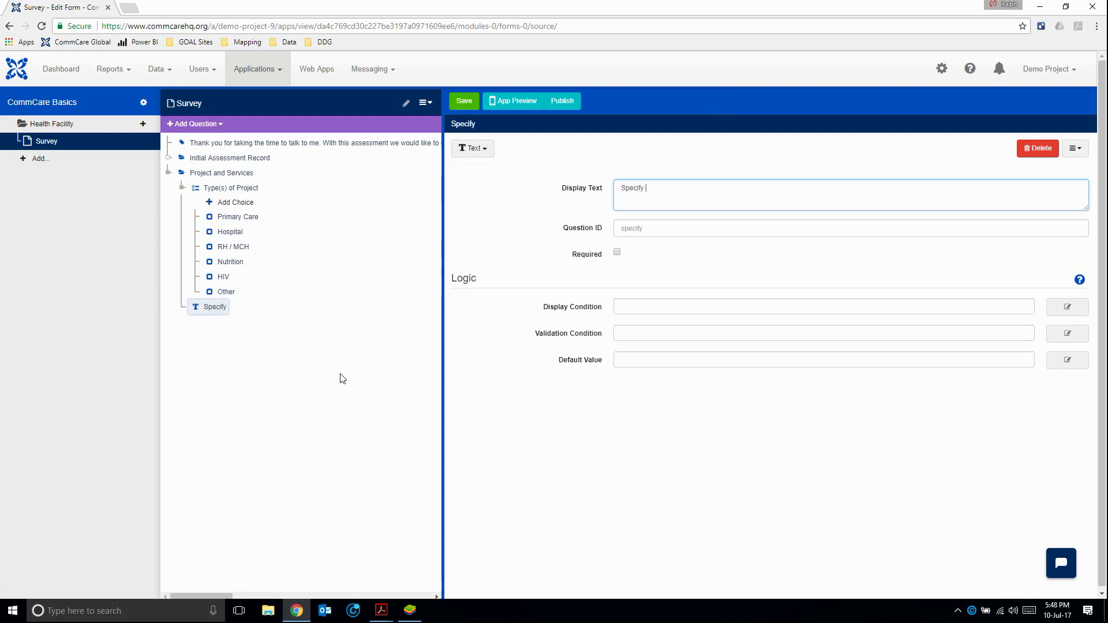
type(" Other")
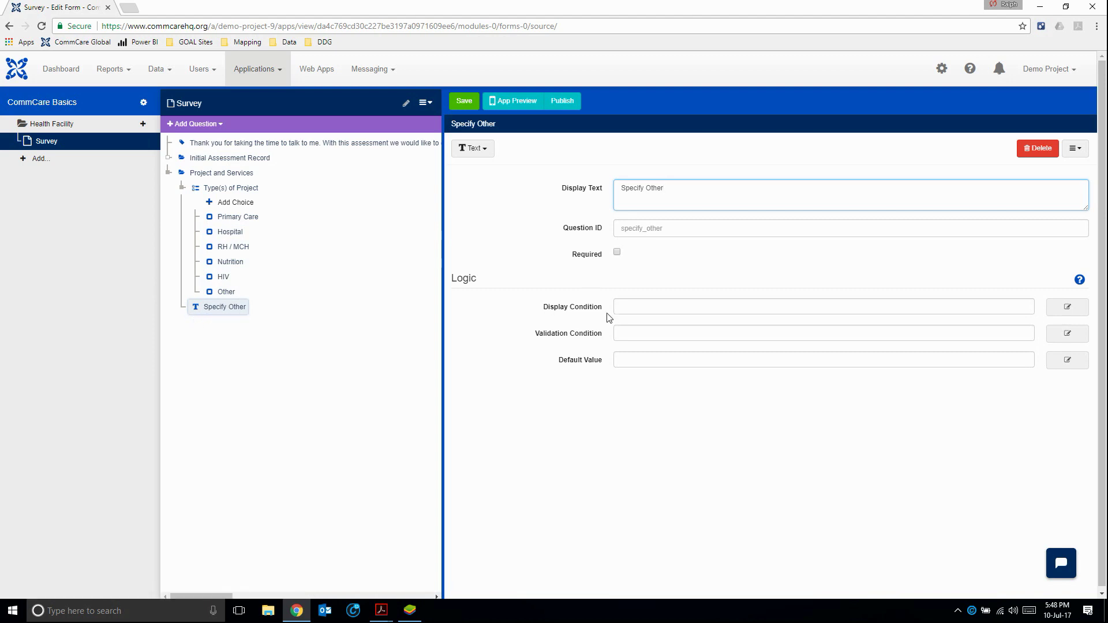
Step: Set the display condition to selected(types_of_project, 'other') and save it
left_click(1068, 312)
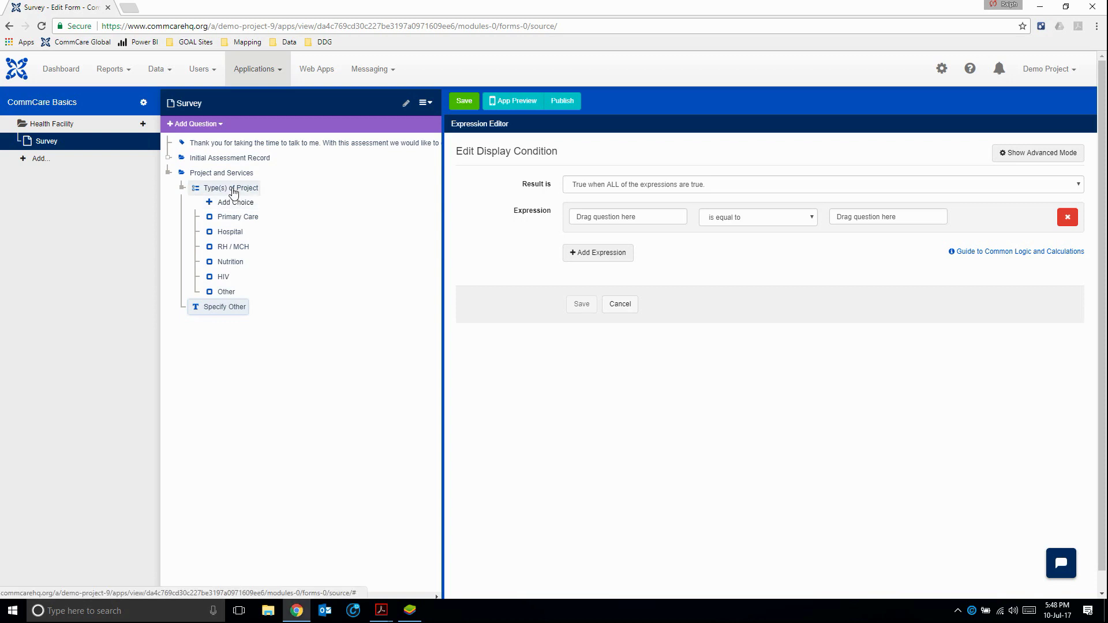
left_click_drag(233, 192, 617, 216)
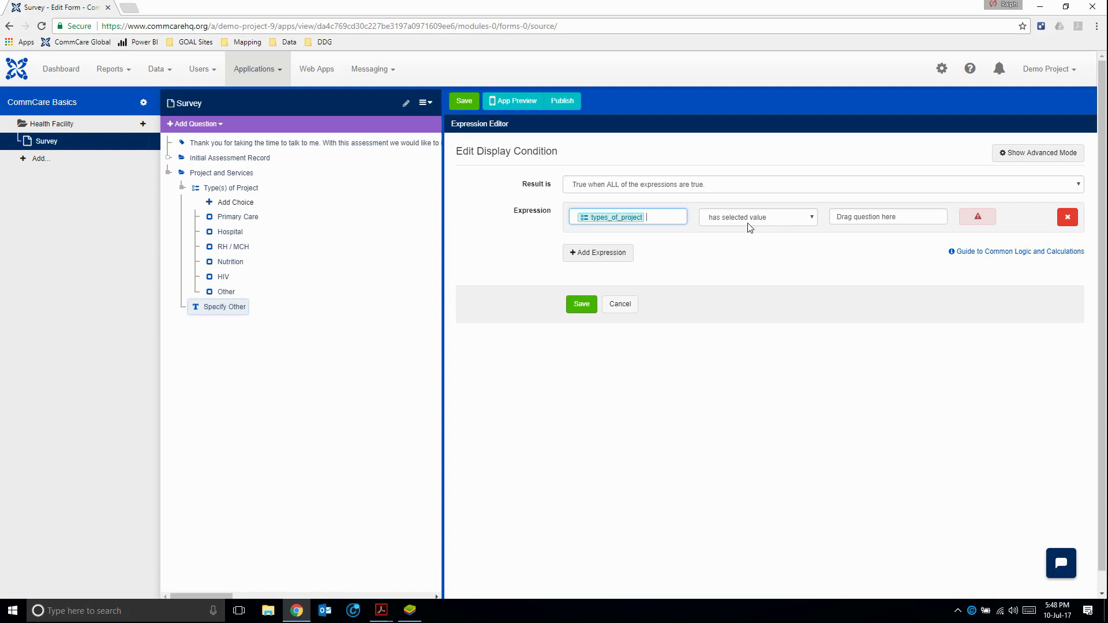
left_click(807, 218)
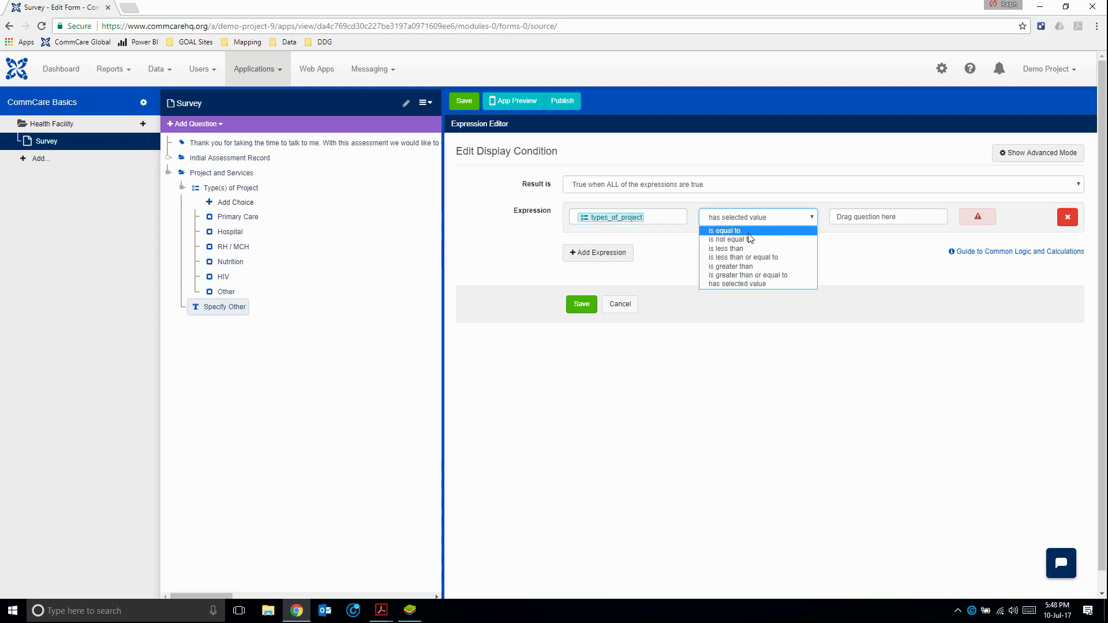
left_click(761, 285)
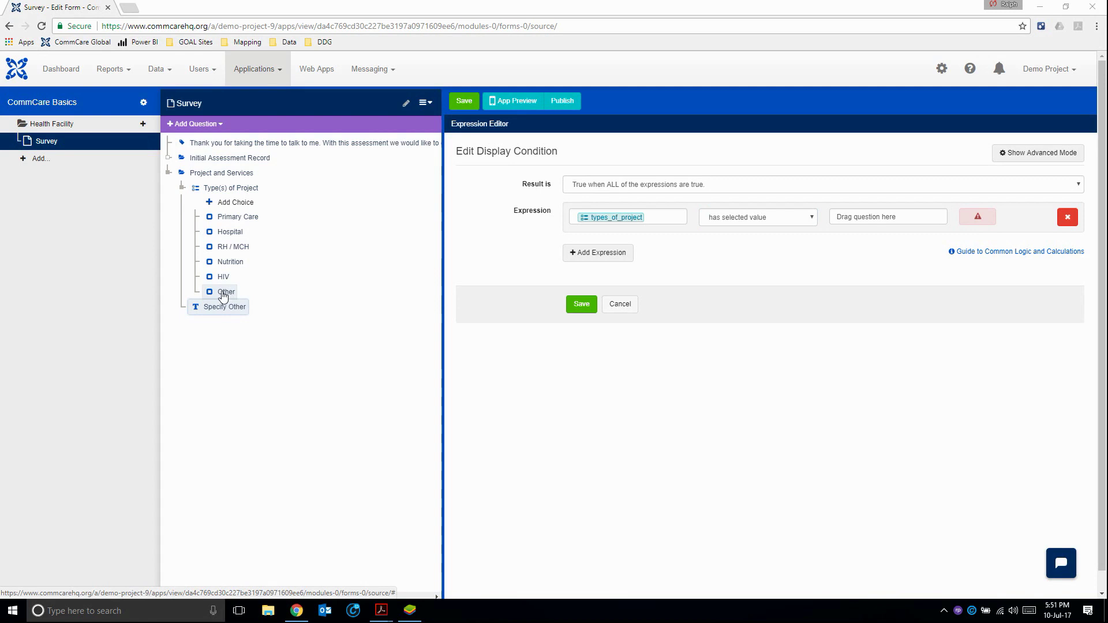
left_click_drag(225, 290, 843, 217)
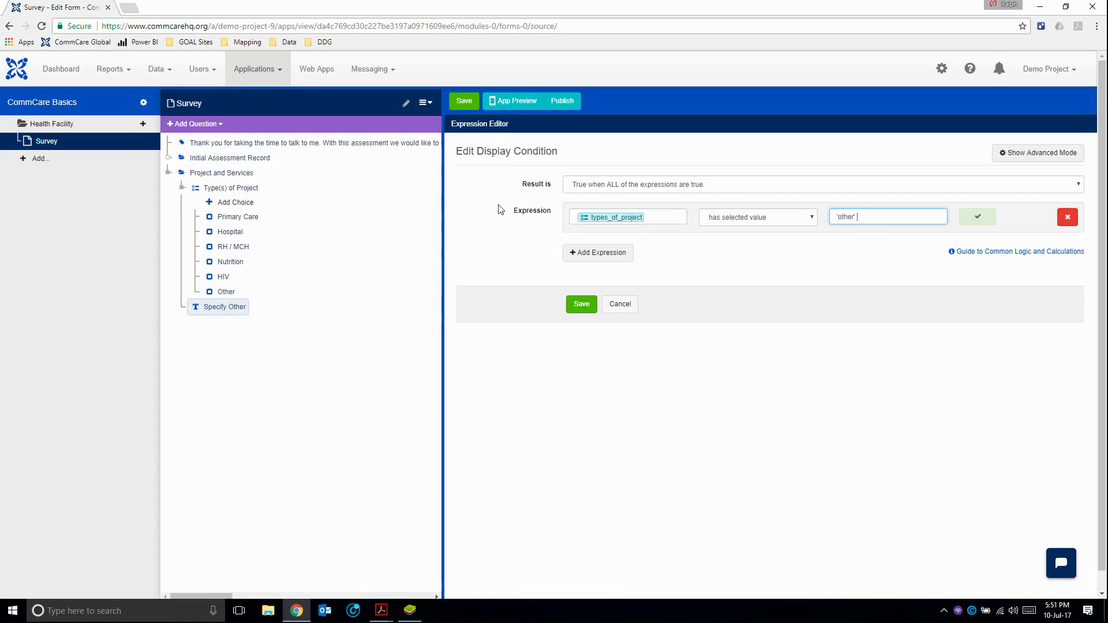
left_click(576, 220)
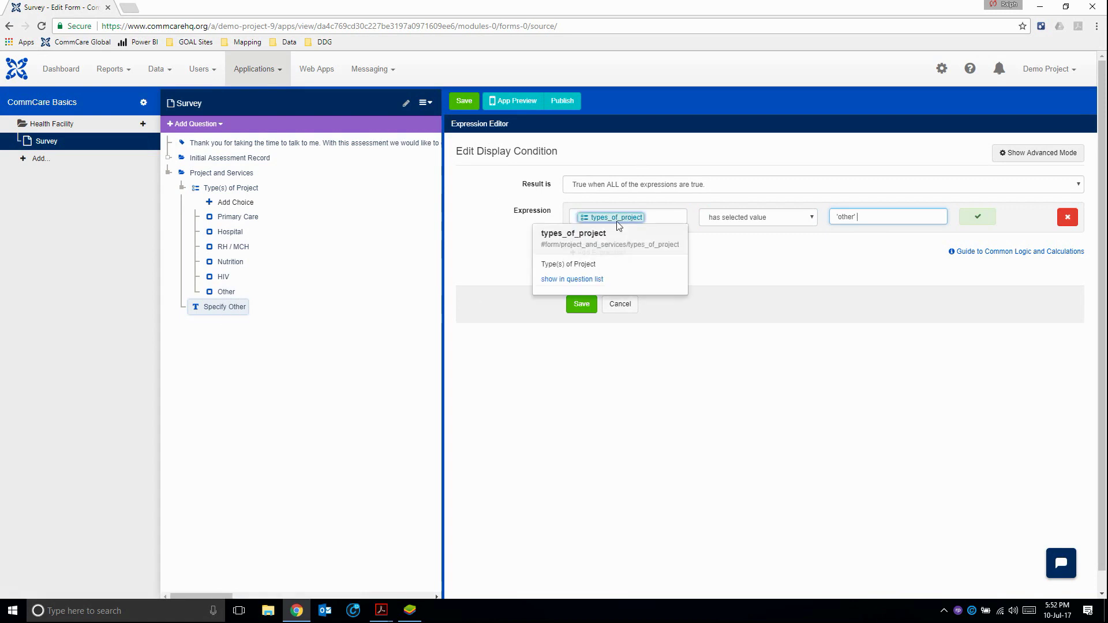
left_click(633, 222)
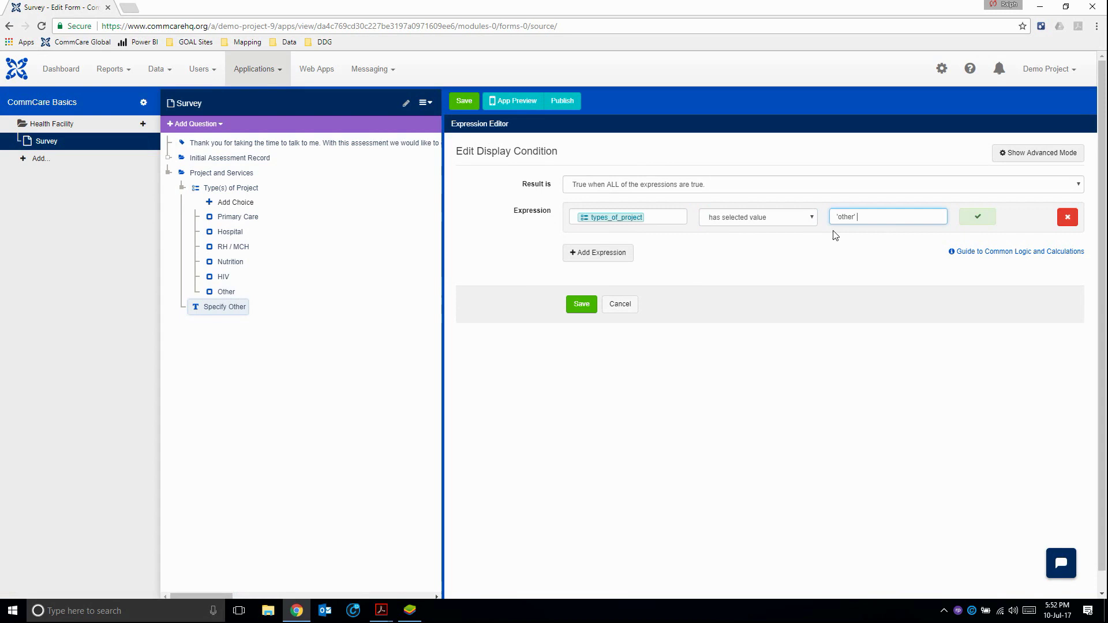
left_click(582, 305)
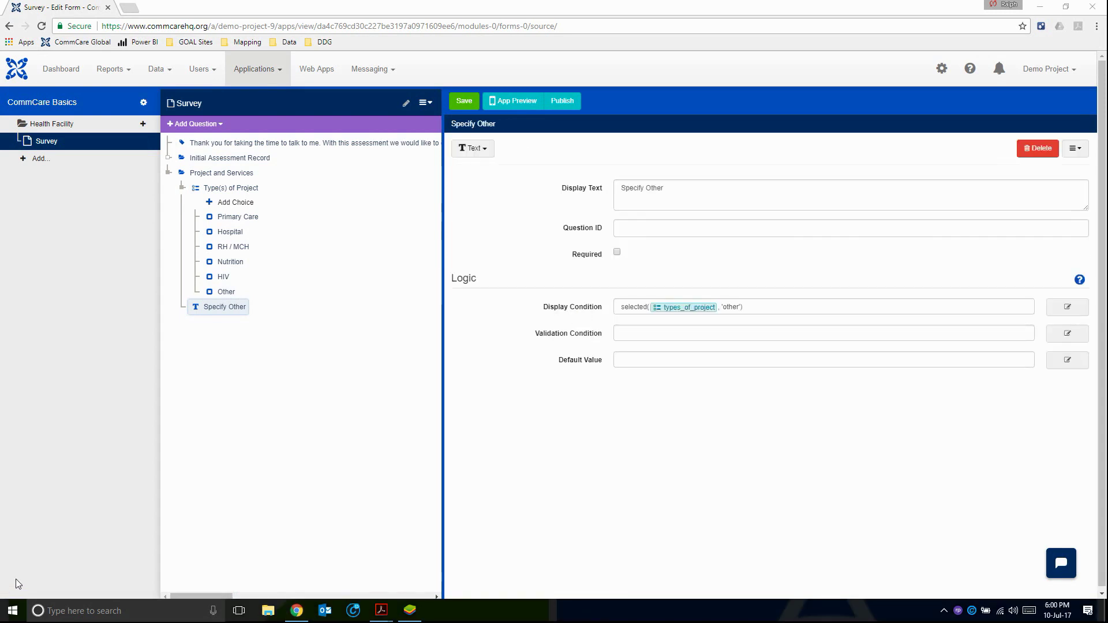
left_click_drag(618, 310, 771, 308)
left_click(771, 308)
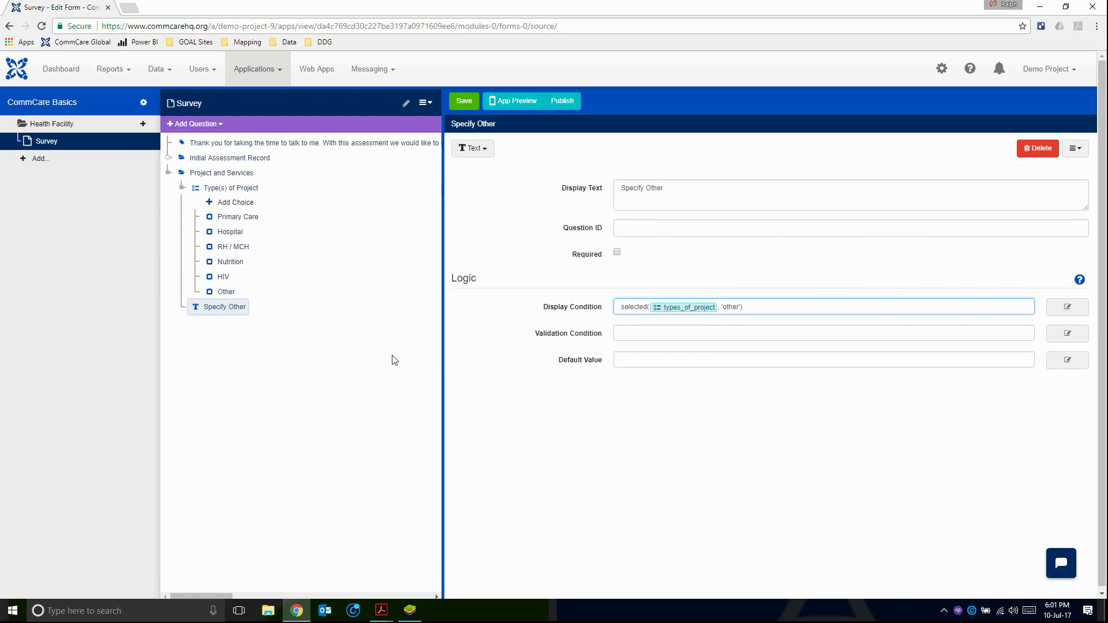
key("alt+Tab")
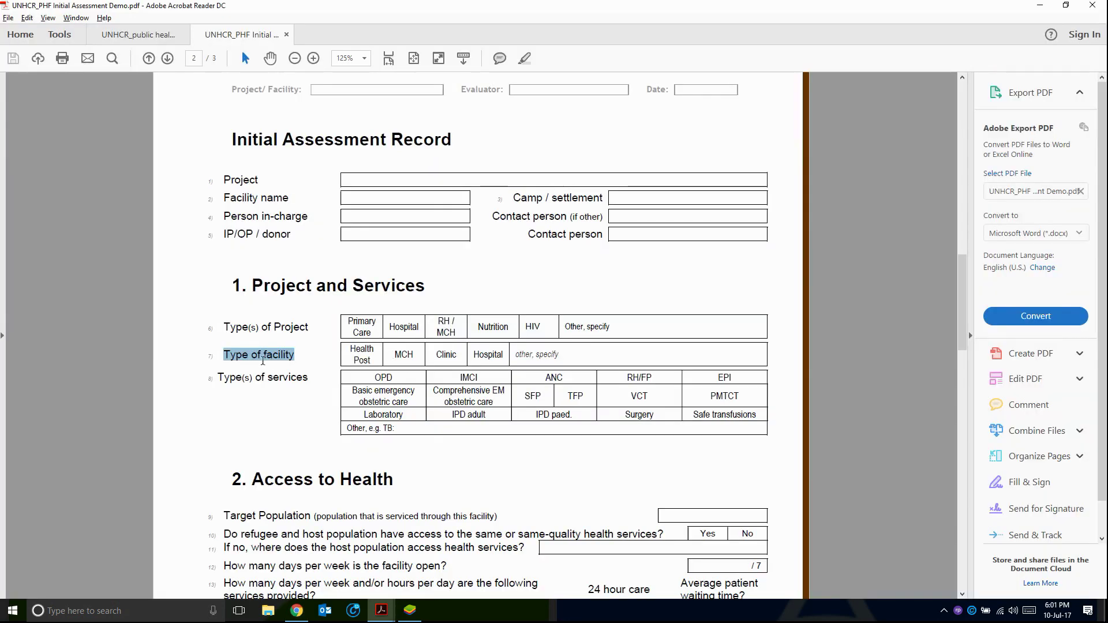
left_click(303, 357)
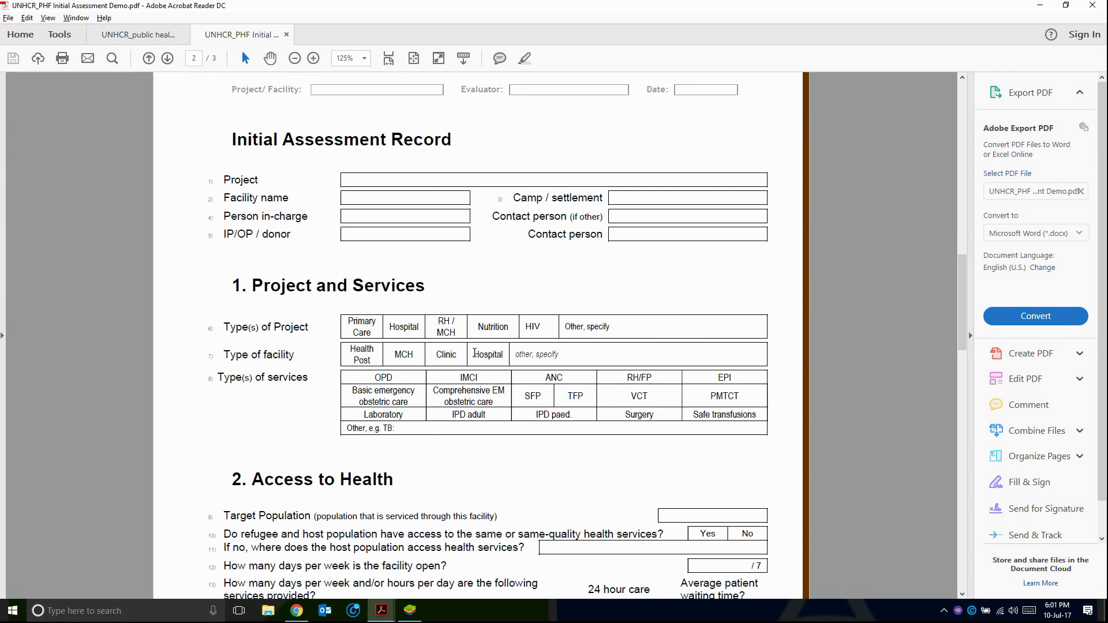
key("alt+Tab")
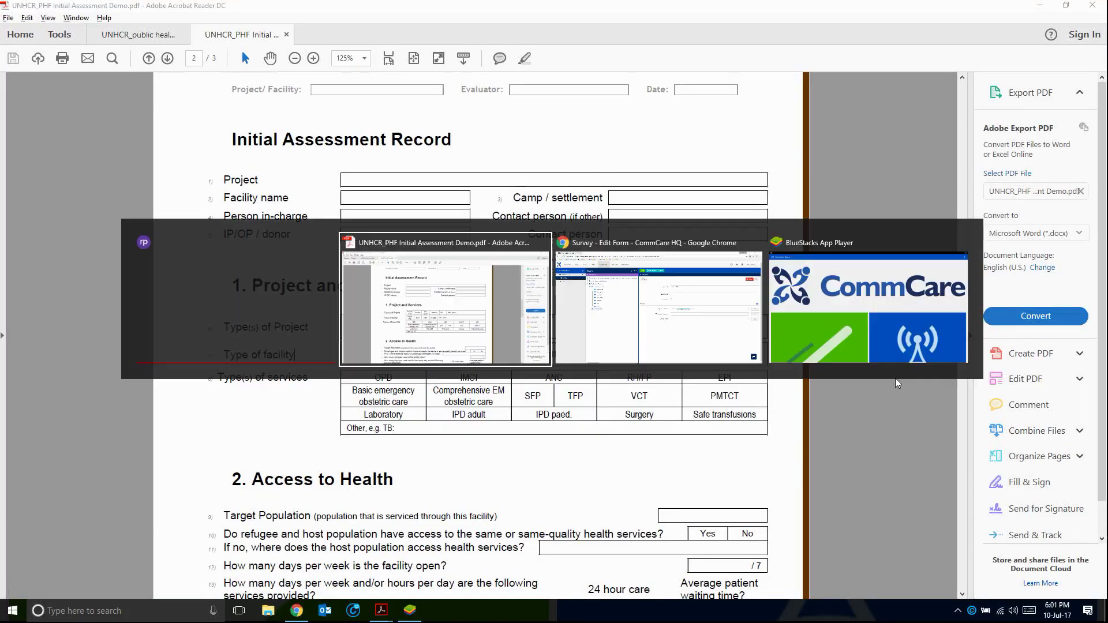
key("alt+Tab")
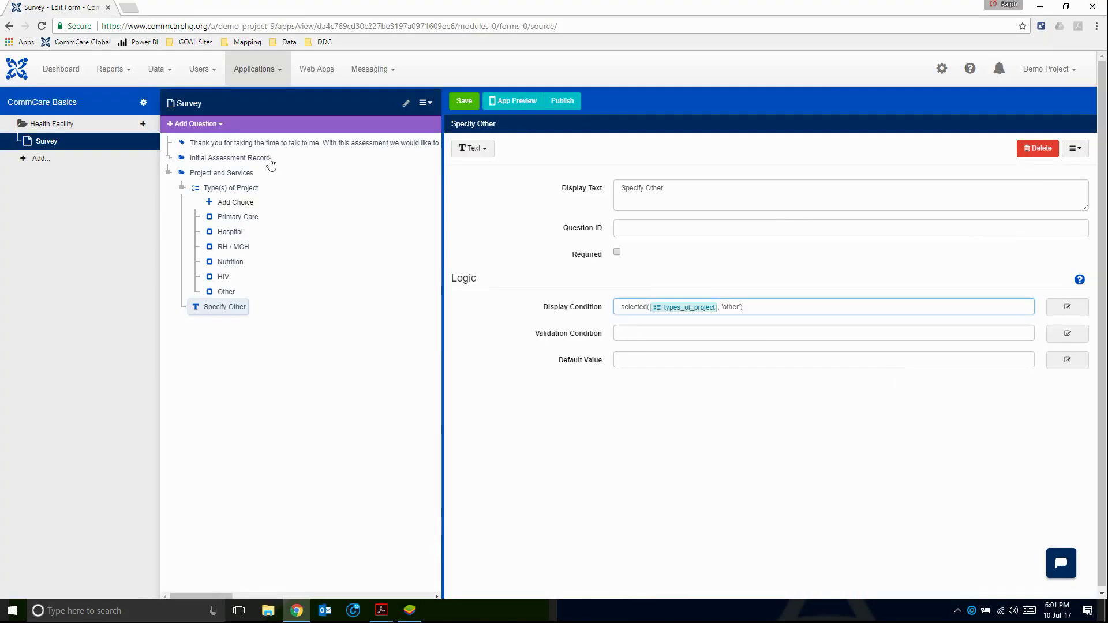
Step: Add a required multiple-choice question titled 'Type of facility', copied from the assessment PDF
left_click(208, 128)
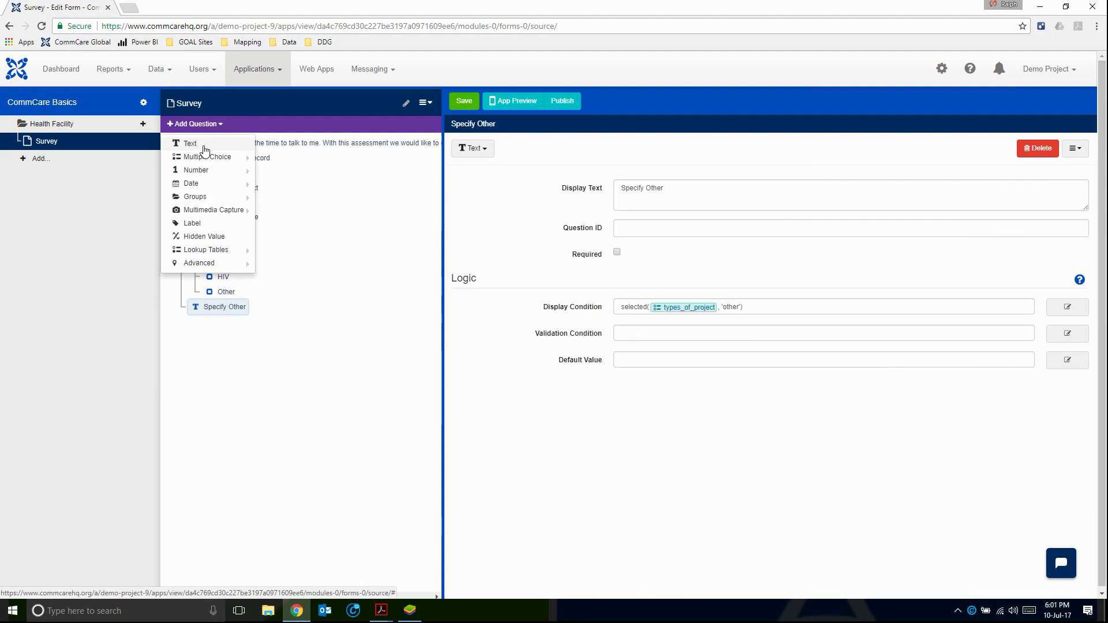
mouse_move(205, 162)
left_click(301, 157)
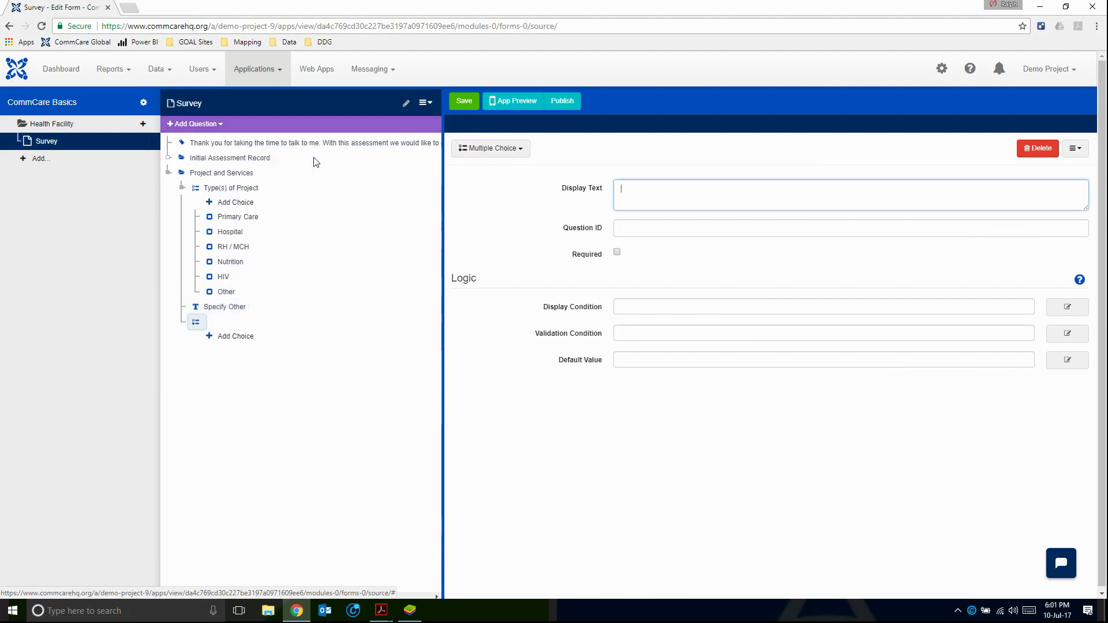
key("alt+Tab")
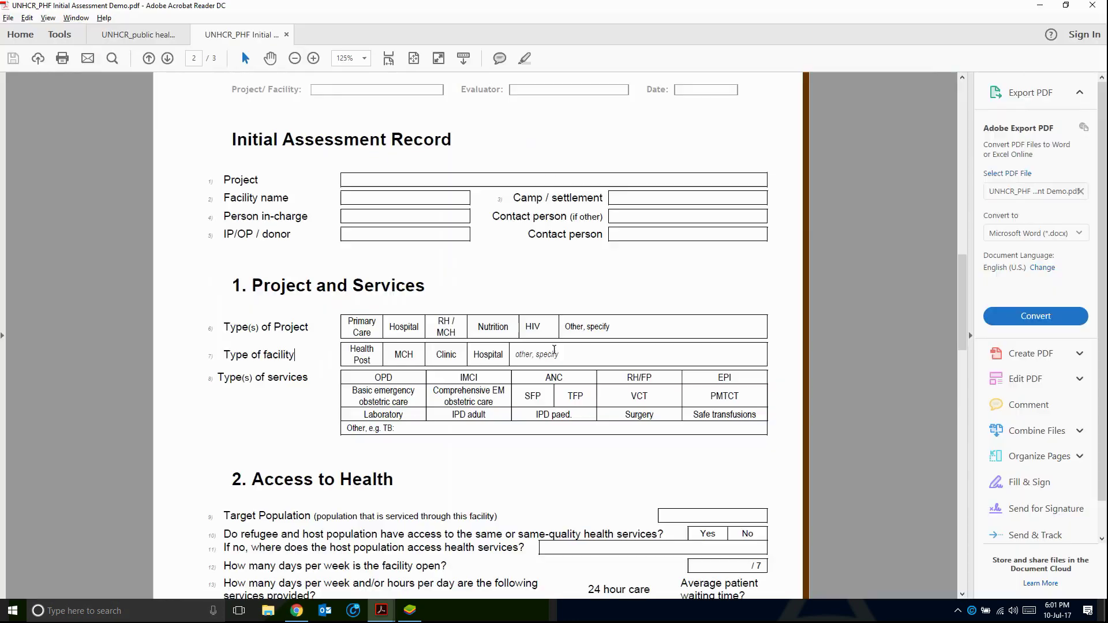
left_click_drag(226, 354, 294, 355)
key("ctrl+c")
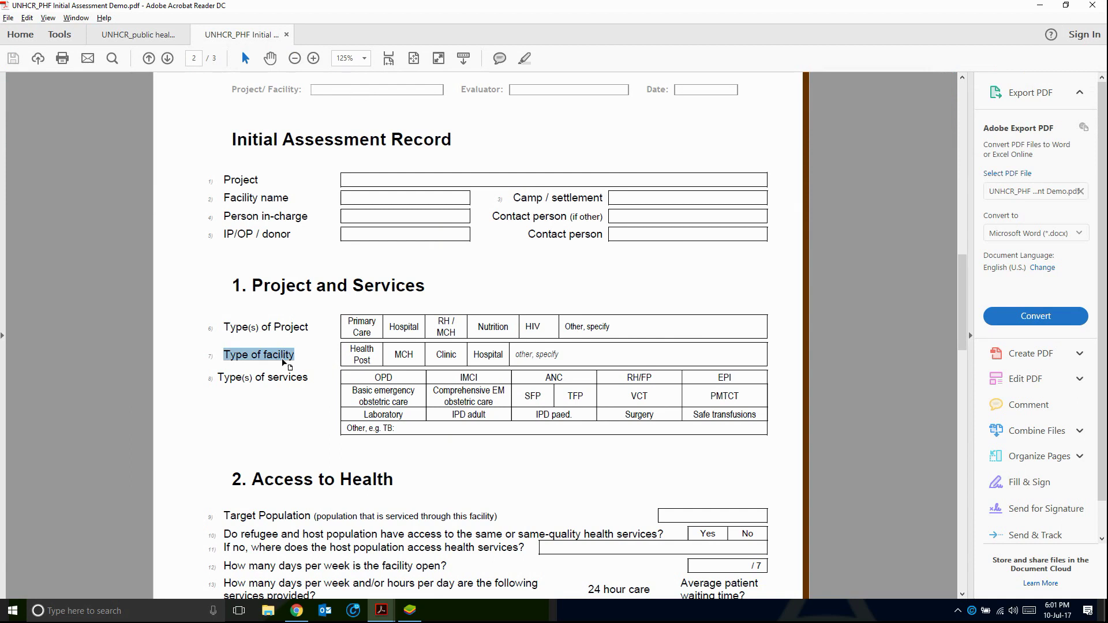
key("alt+Tab")
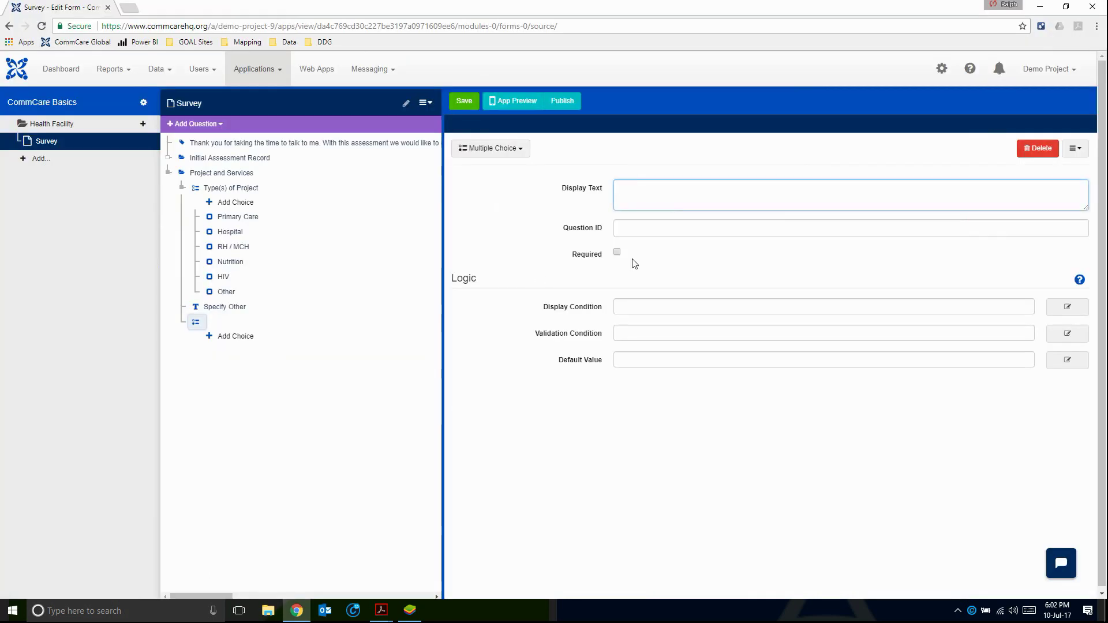
key("ctrl+v")
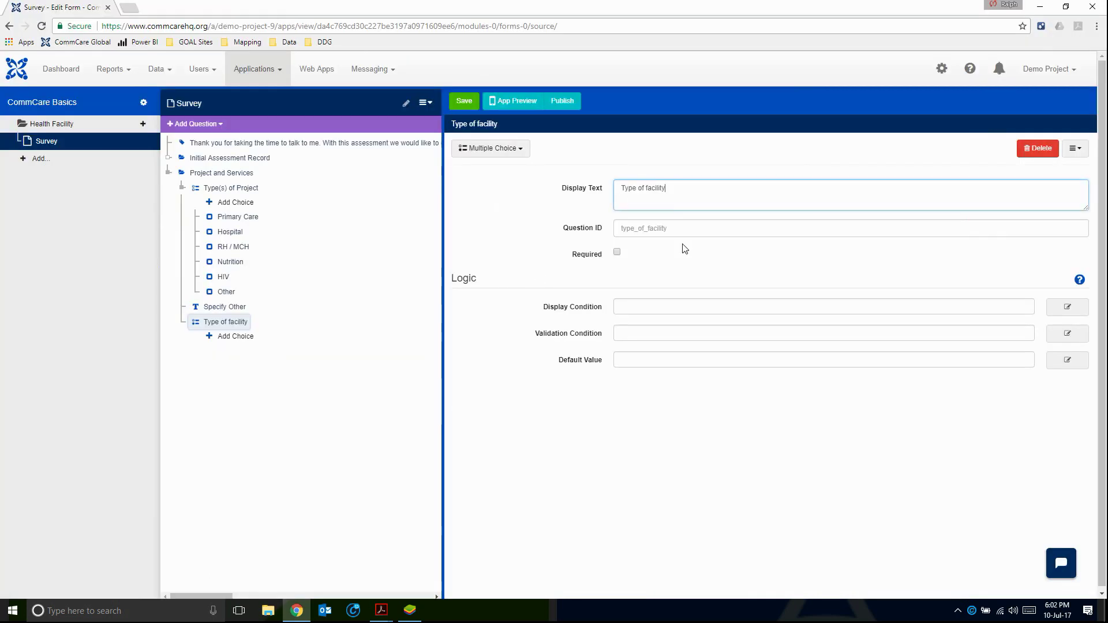
left_click(617, 252)
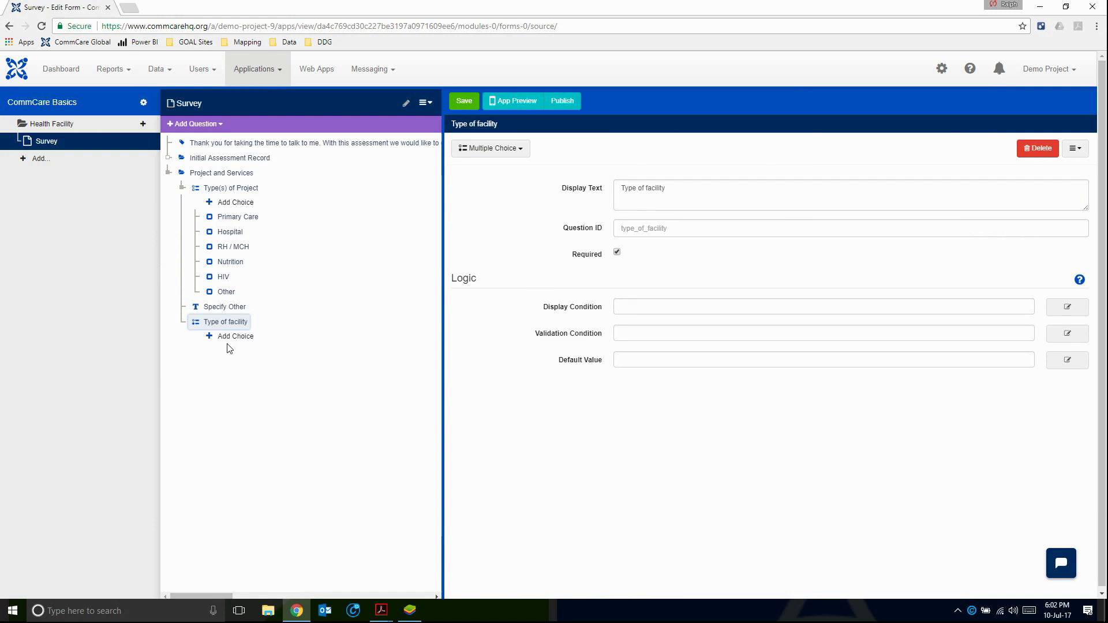
Step: Add the choices Health Post, MCH and Clinic, copied from the PDF
key("alt+Tab")
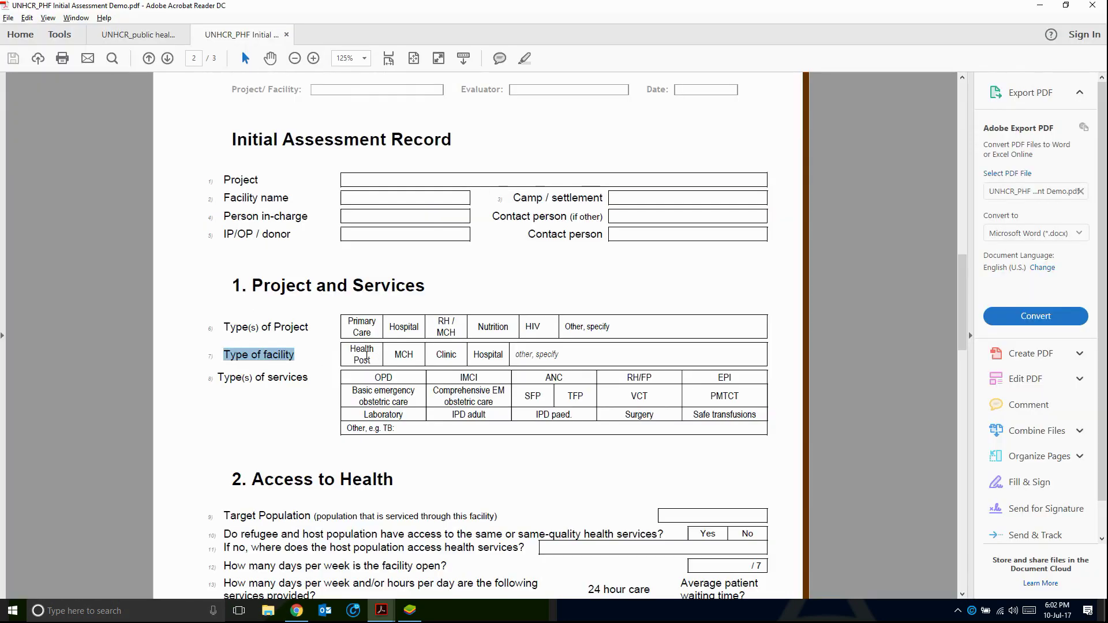
left_click_drag(353, 349, 375, 364)
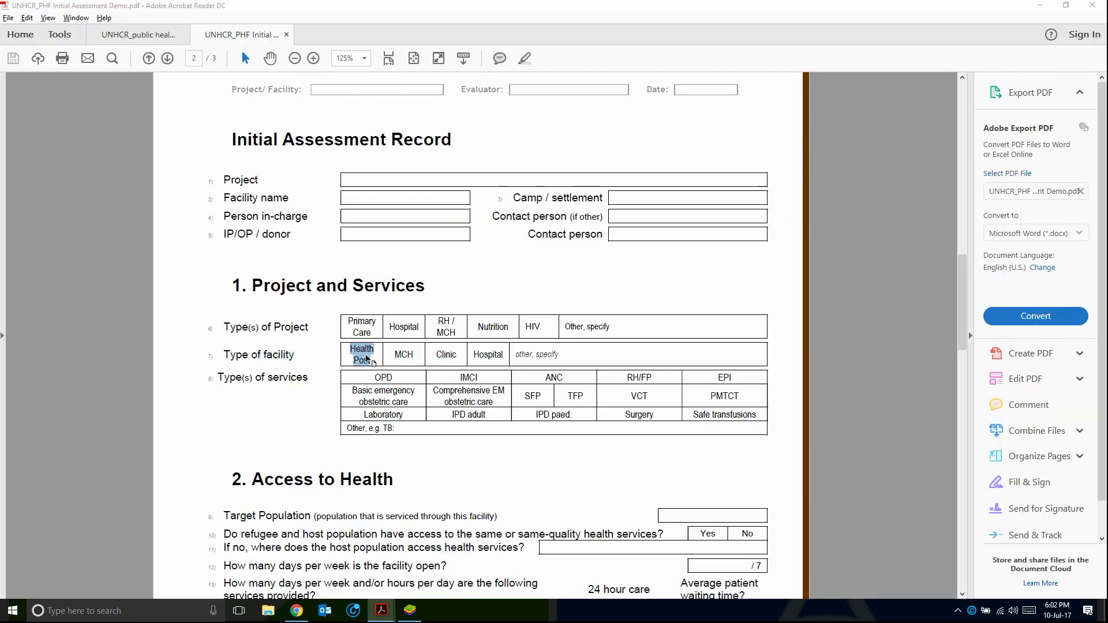
key("alt+Tab")
type("Health Post")
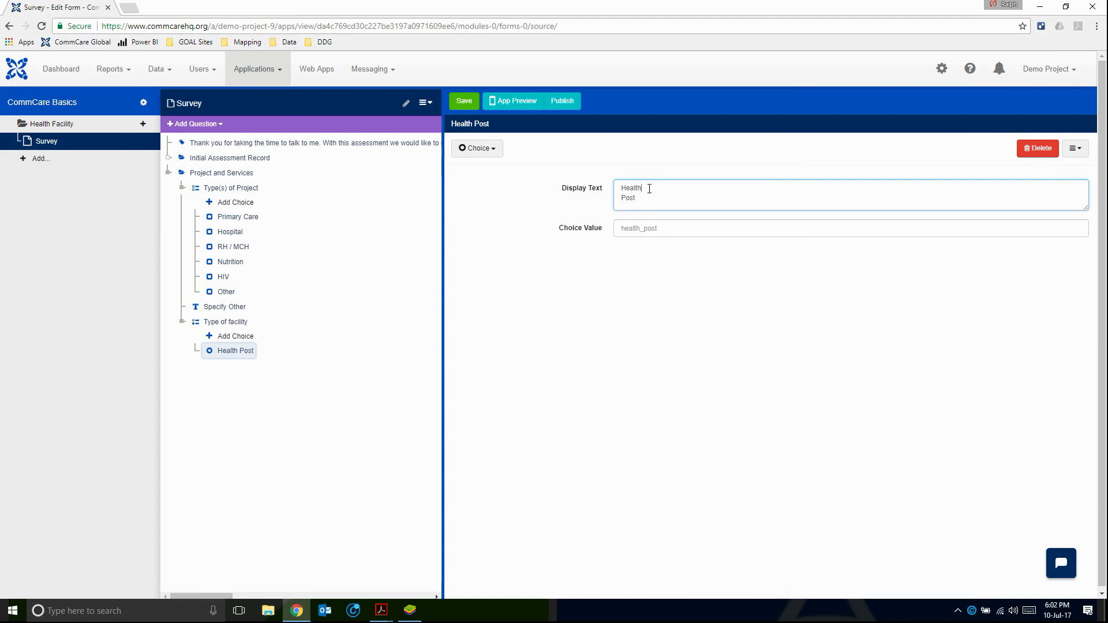
key("Delete")
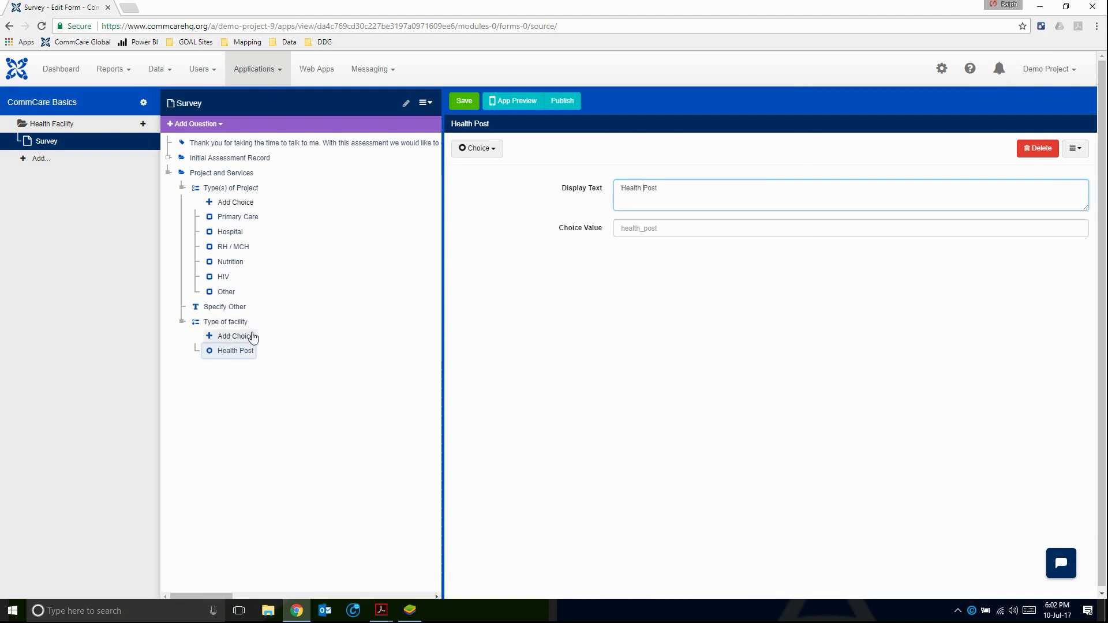
key("alt+Tab")
left_click_drag(398, 354, 414, 355)
key("ctrl+c")
key("alt+Tab")
left_click(643, 186)
key("ctrl+v")
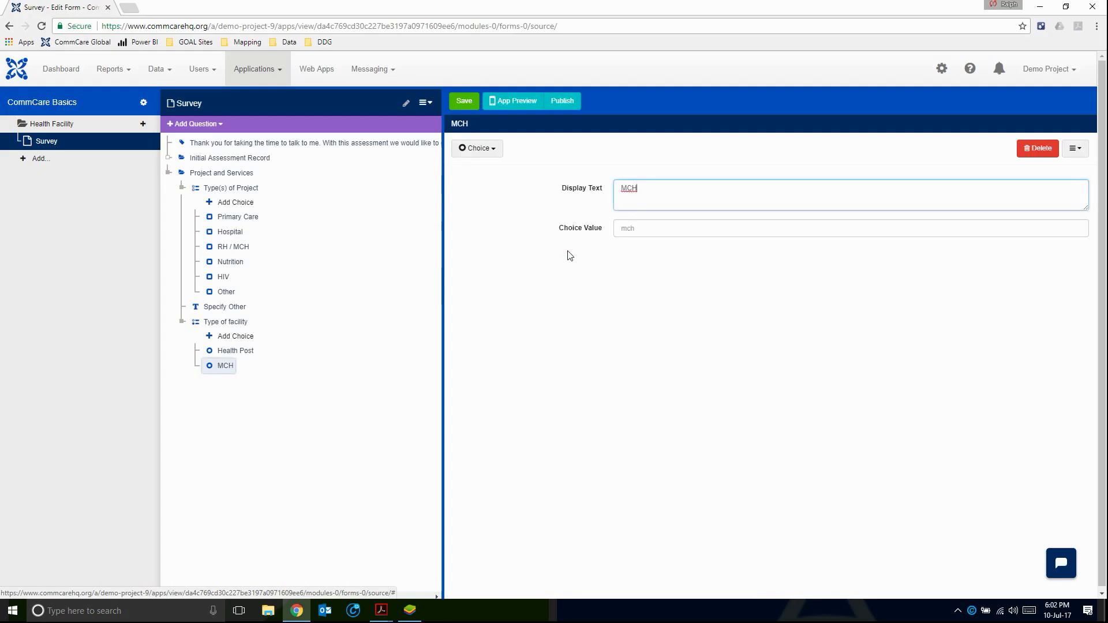
key("alt+Tab")
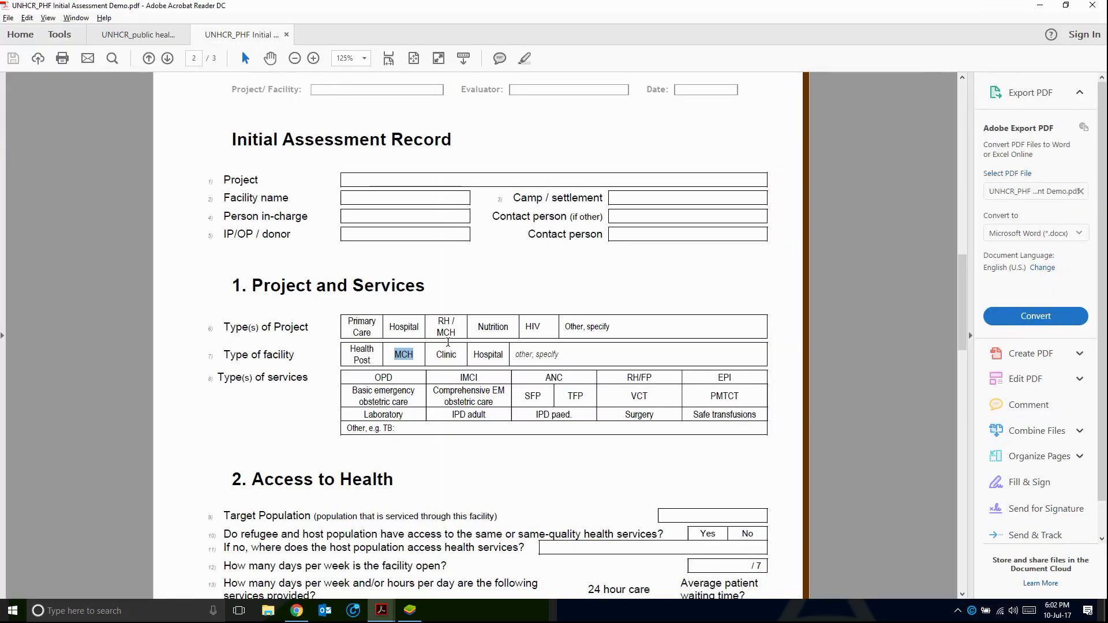
left_click_drag(437, 355, 449, 356)
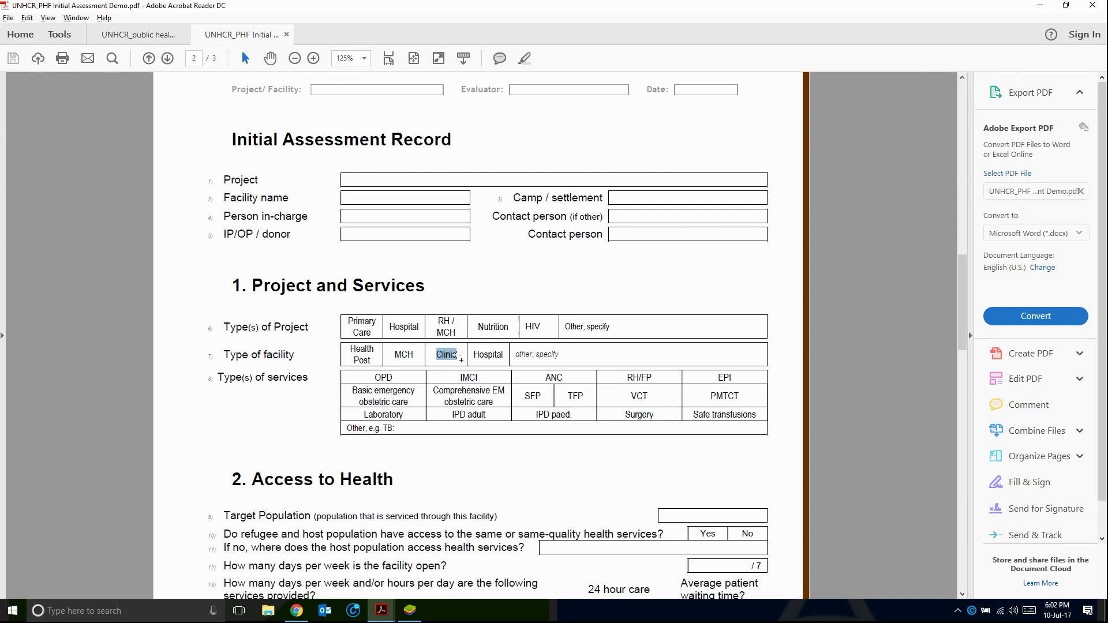
key("alt+Tab")
type("Clinic")
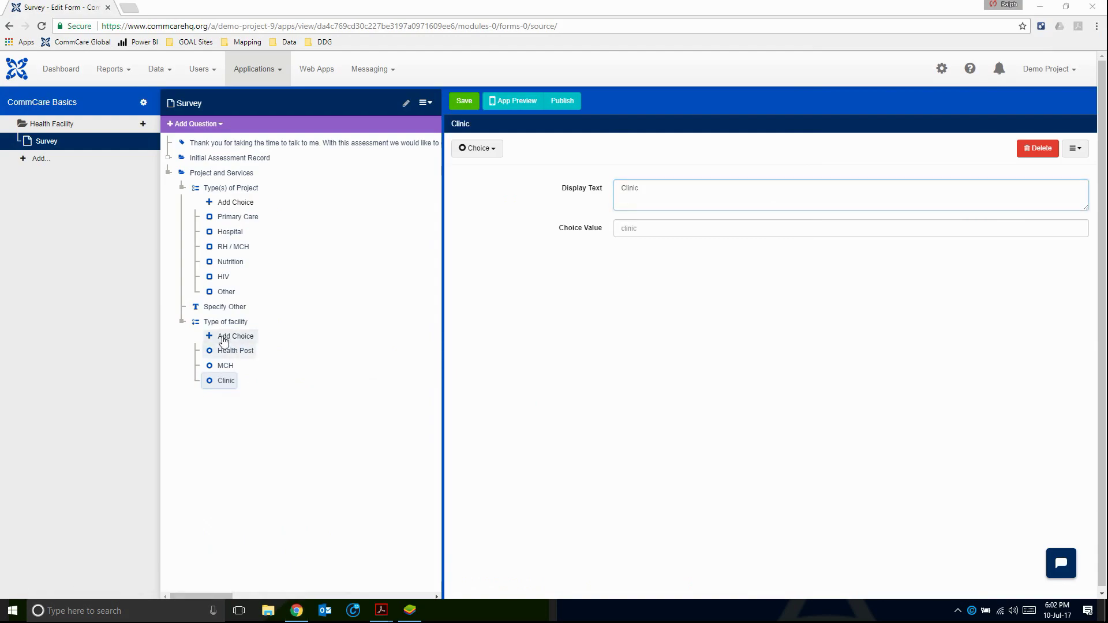
Step: Add the remaining choices Hospital and Other to Type of facility
key("alt+Tab")
left_click_drag(471, 354, 503, 354)
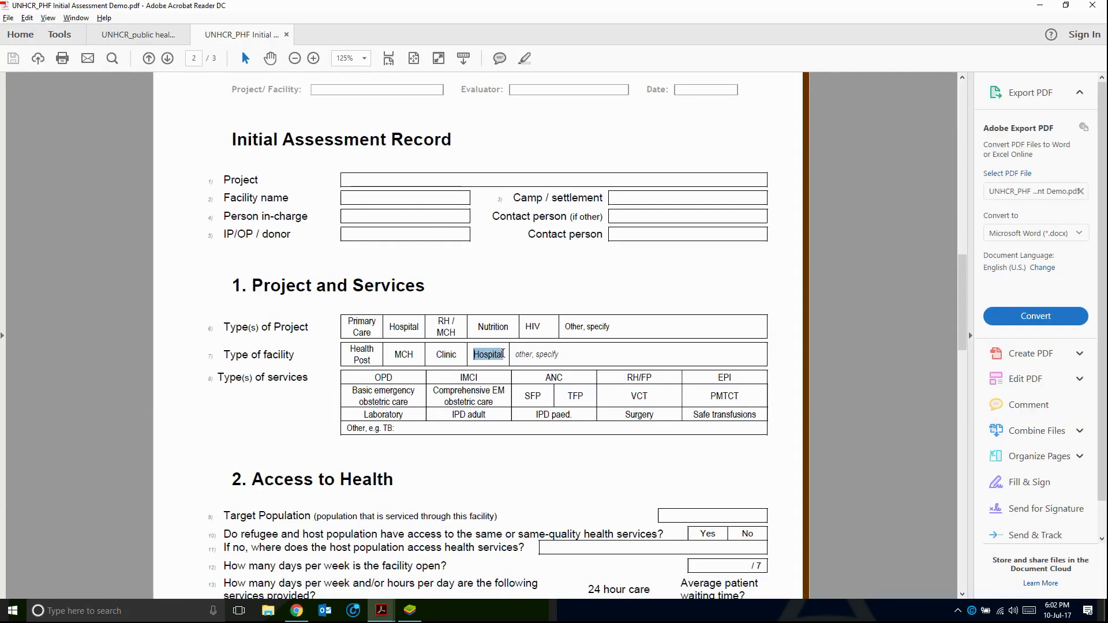
key("ctrl+c")
key("alt+Tab")
key("ctrl+v")
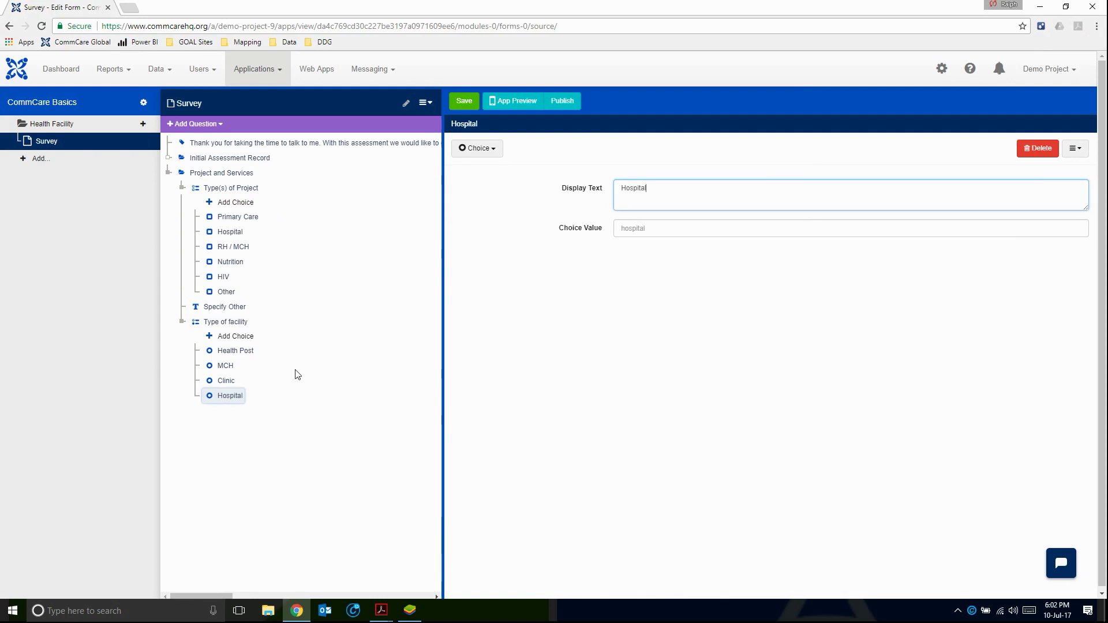
left_click(224, 335)
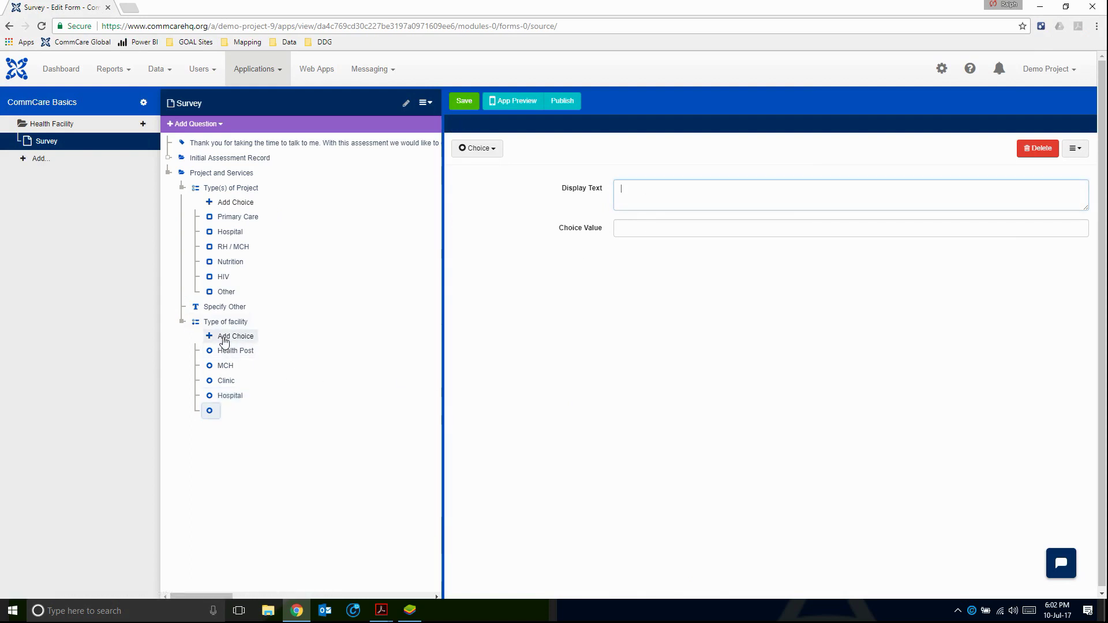
type("Other")
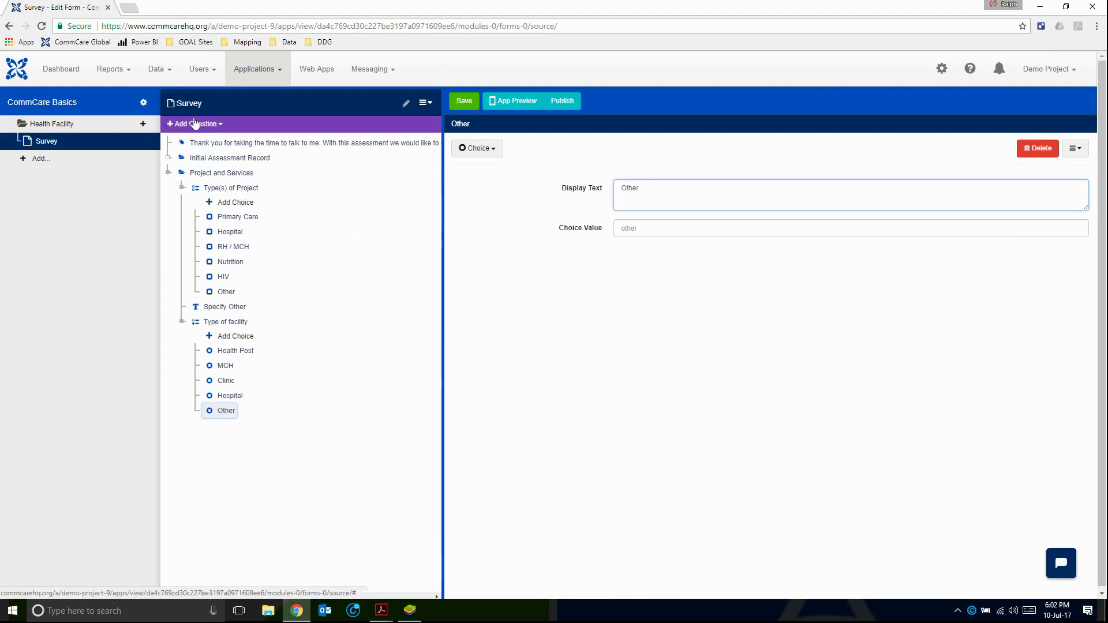
key("alt+Tab")
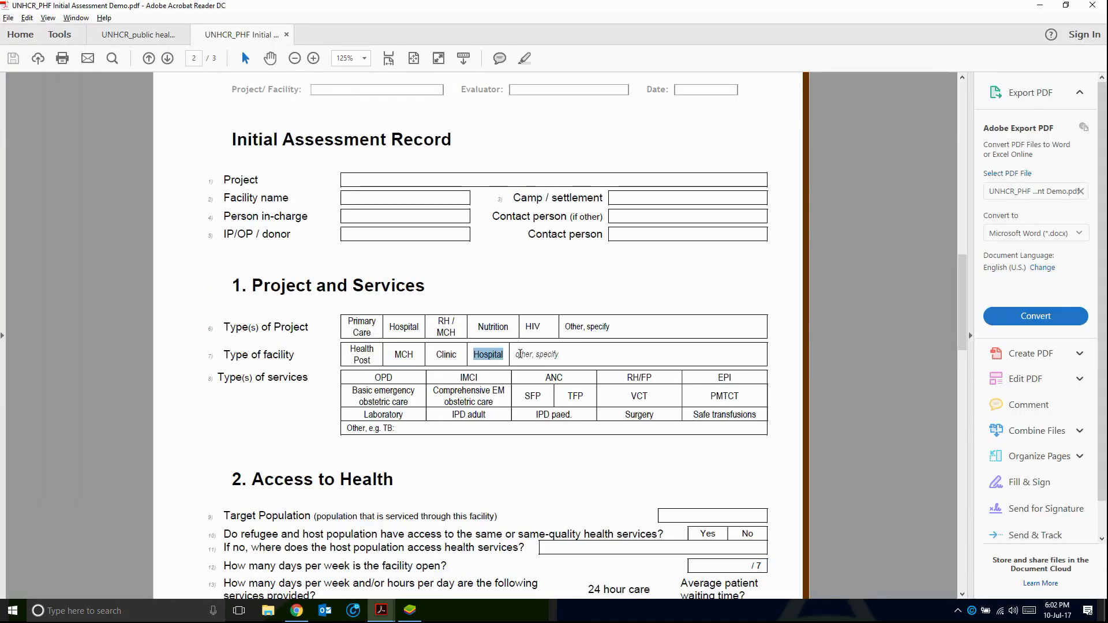
left_click_drag(516, 354, 564, 358)
left_click(565, 358)
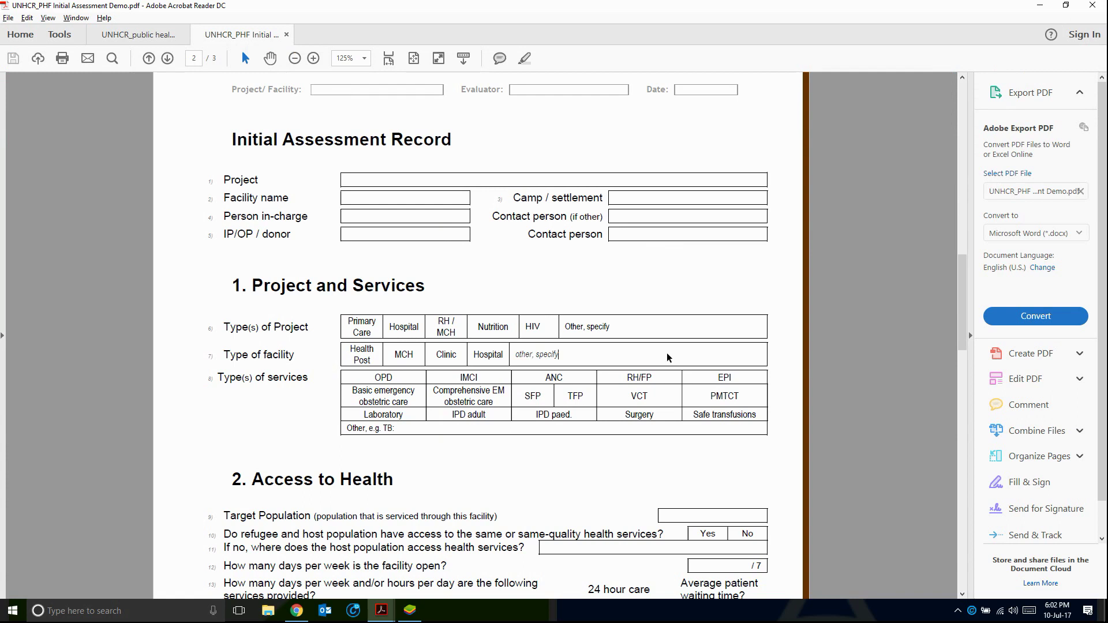
key("alt+Tab")
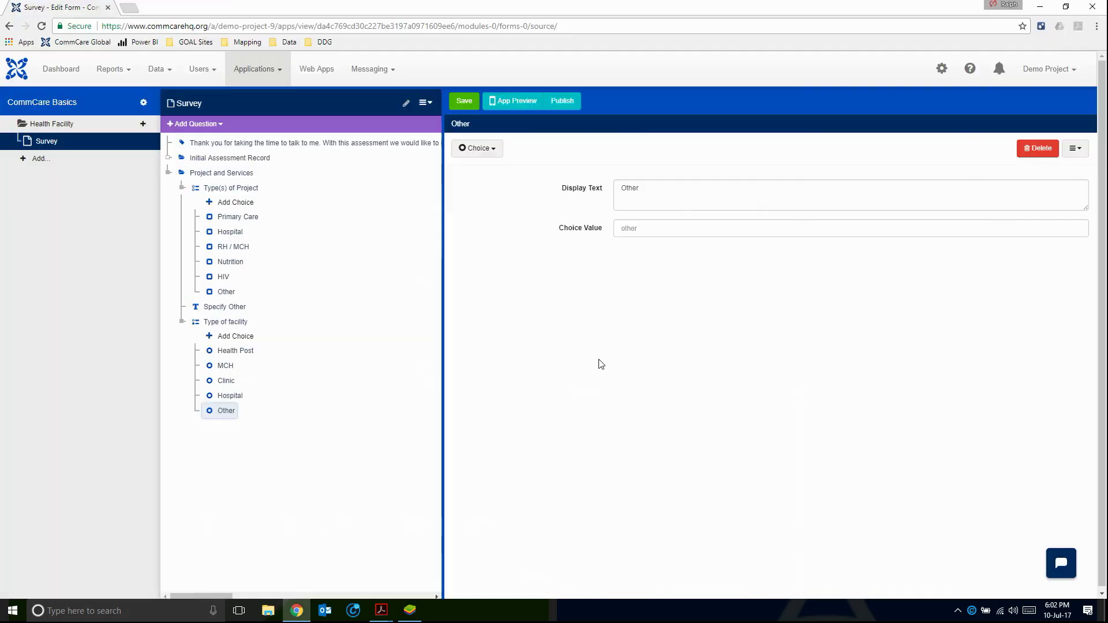
Step: Add a text question with display text 'Specify Other Type of Facility'
left_click(203, 124)
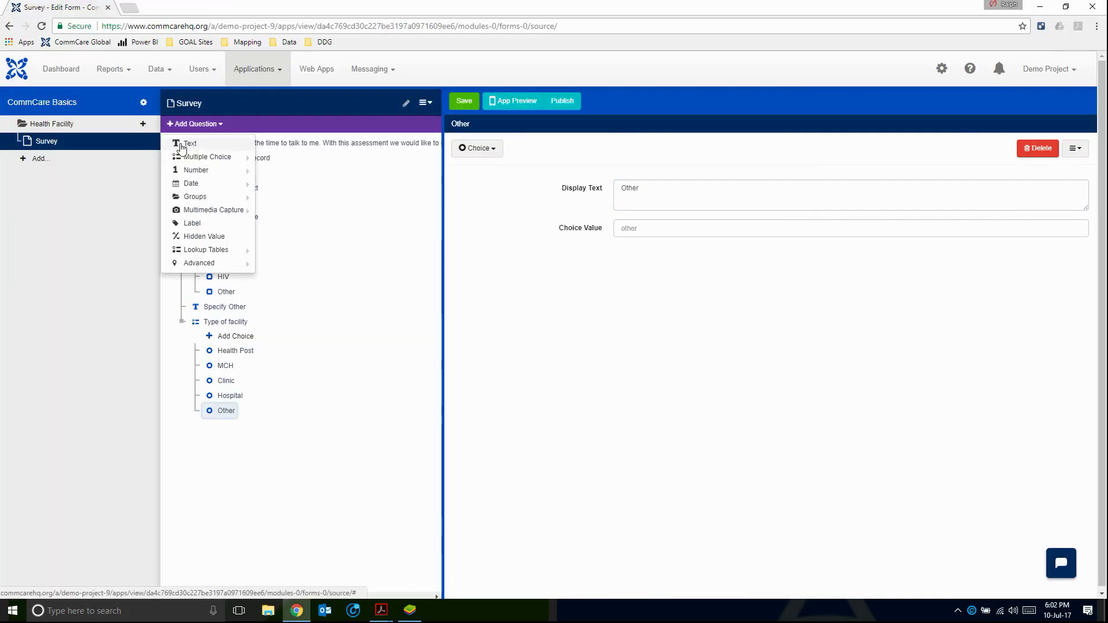
left_click(183, 143)
type("Sp")
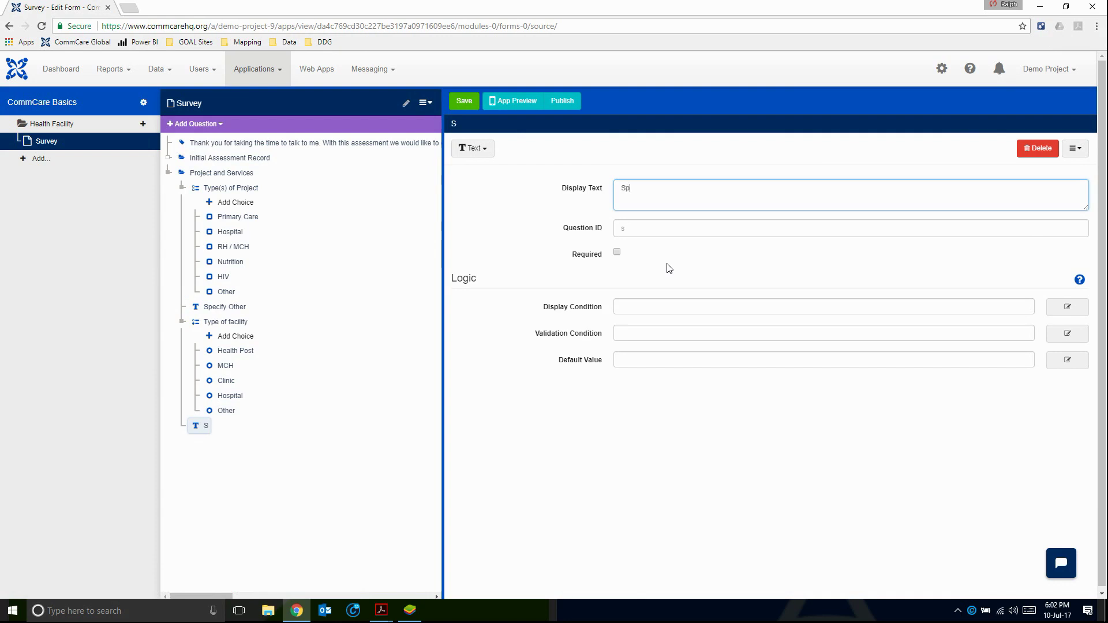
type("ecify Other")
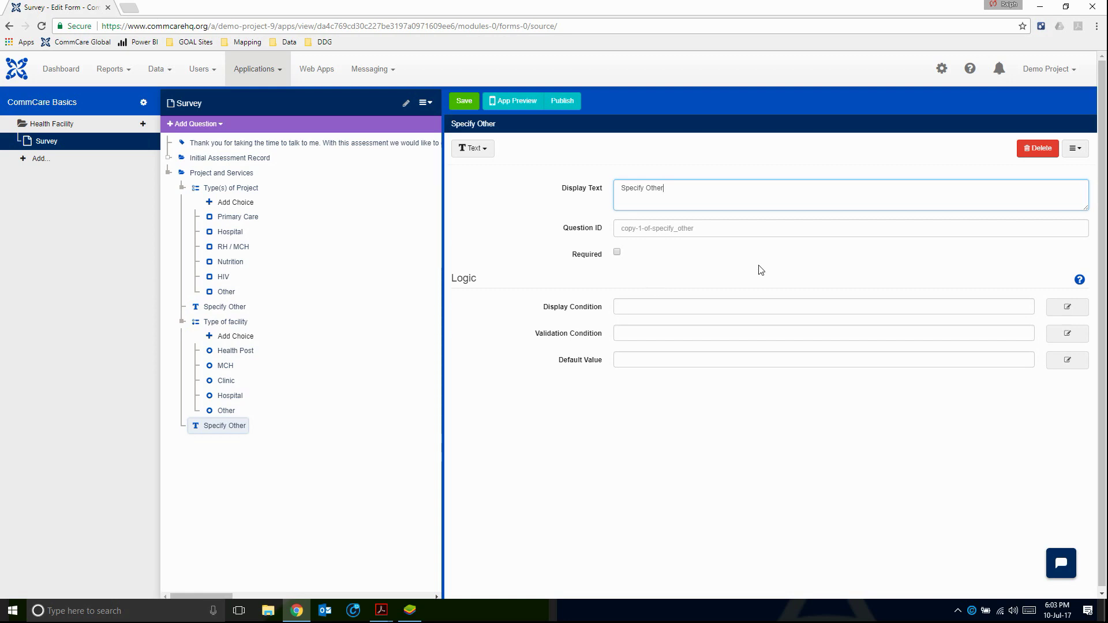
type("Type o")
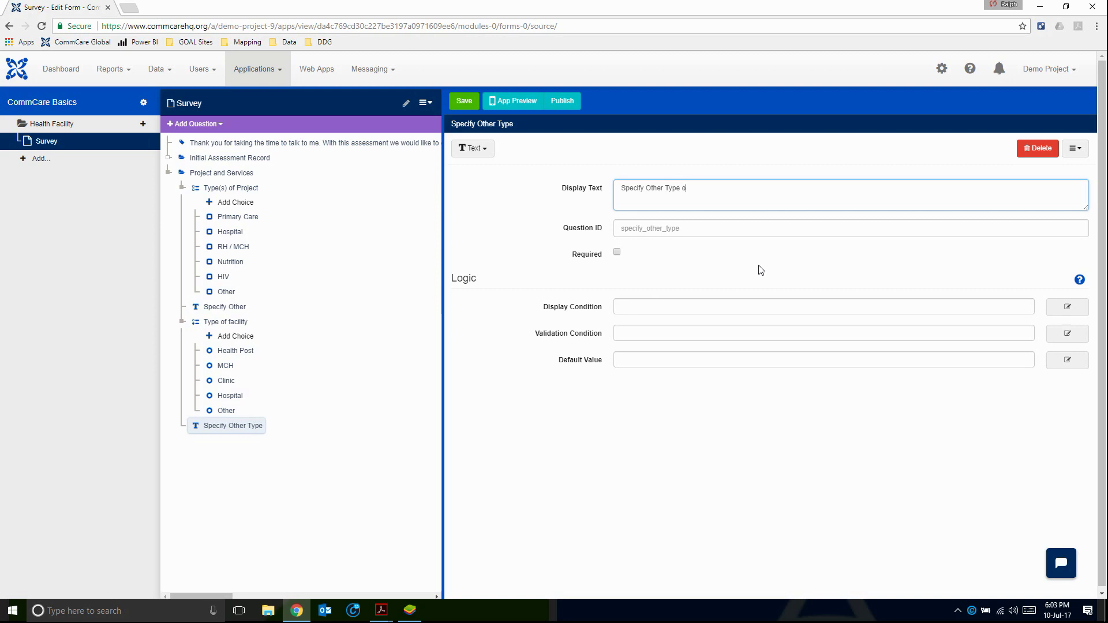
type("f Facility")
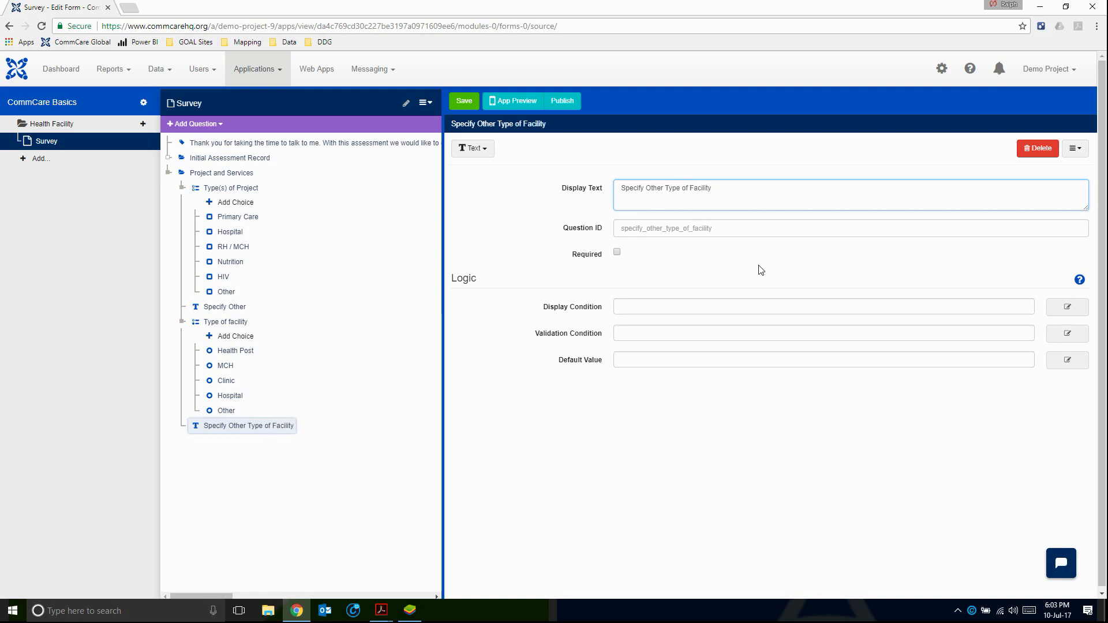
Step: Make the Specify Other question 'Specify Other Type of Project' and required, then check Type(s) of Project
left_click(226, 307)
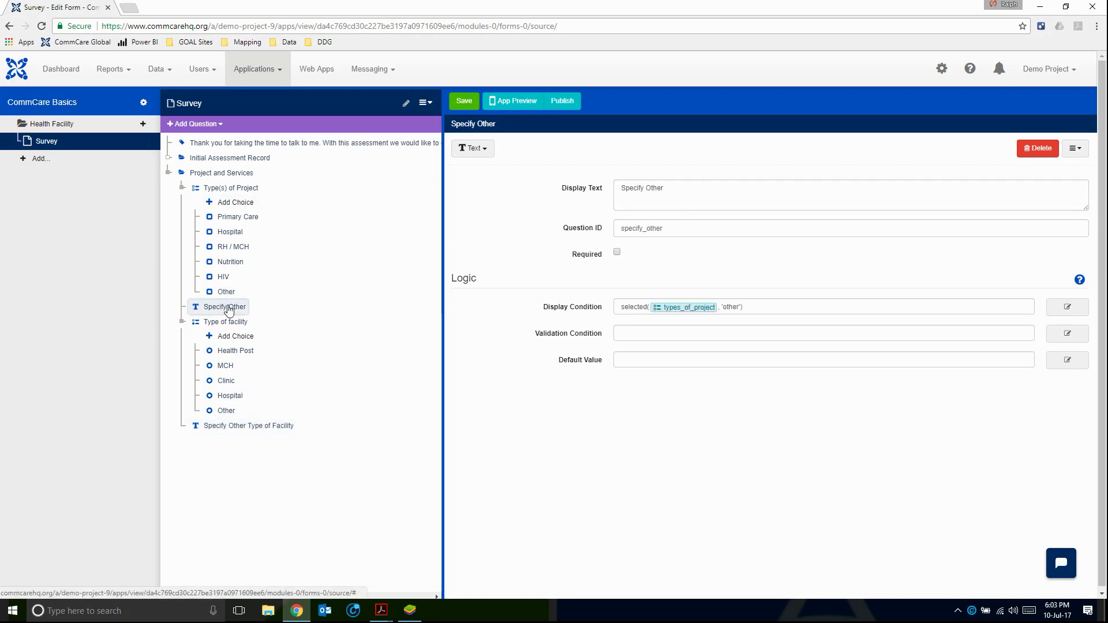
left_click(683, 190)
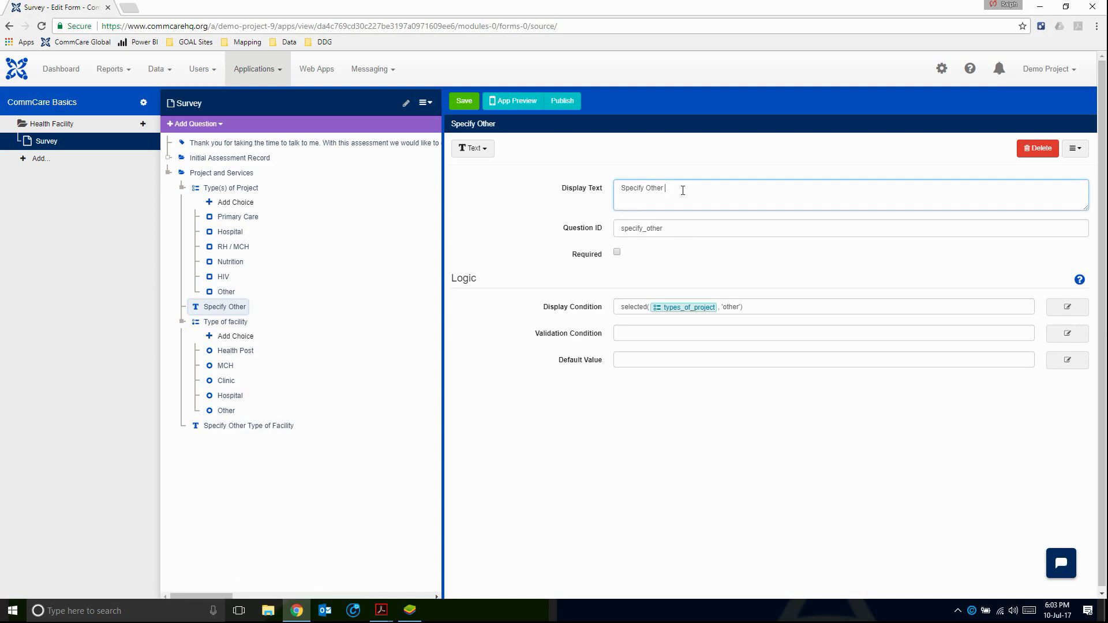
type("Type of Pr")
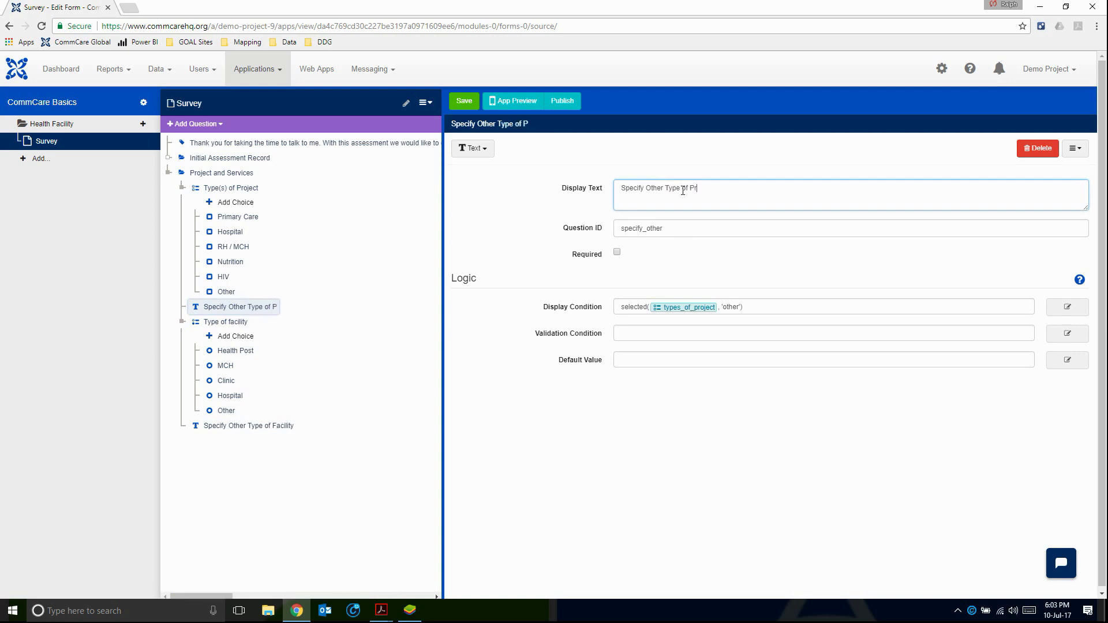
type("oject")
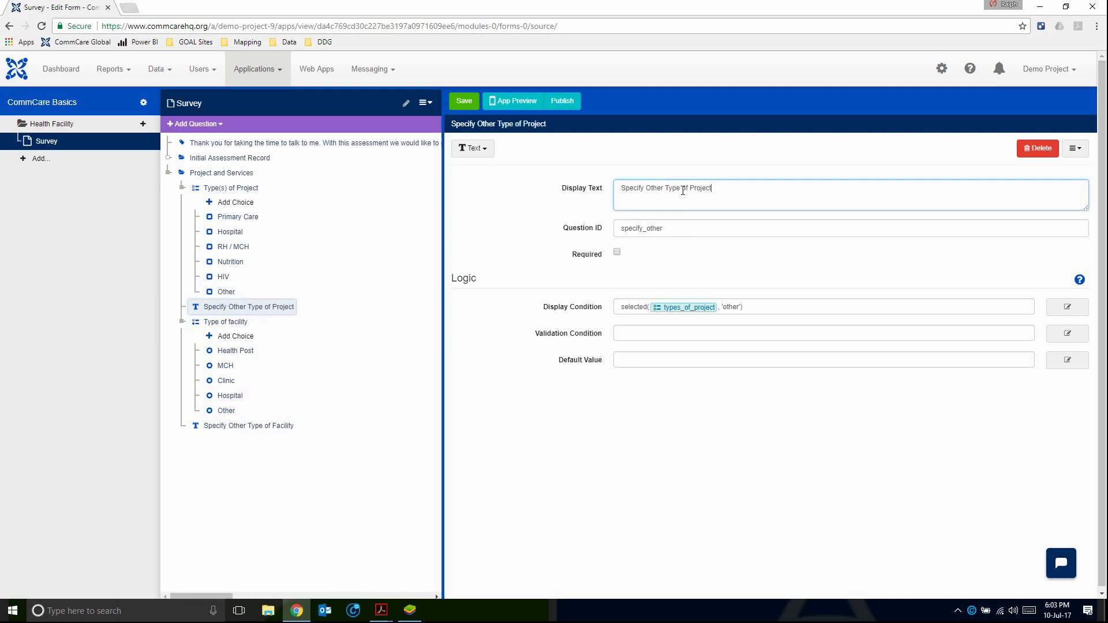
left_click(678, 231)
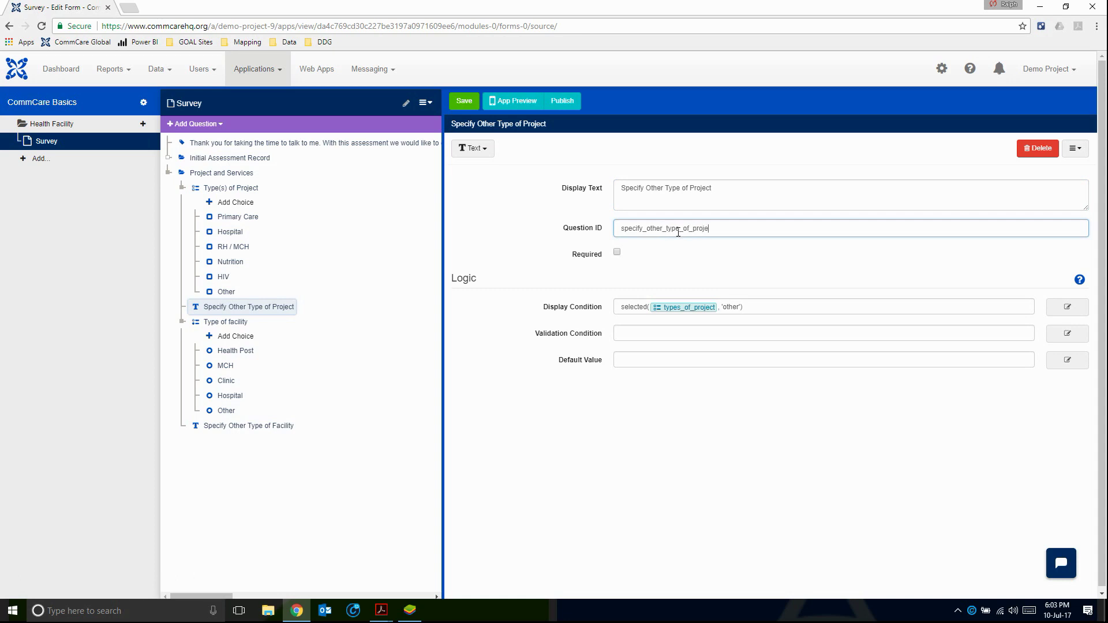
left_click(617, 252)
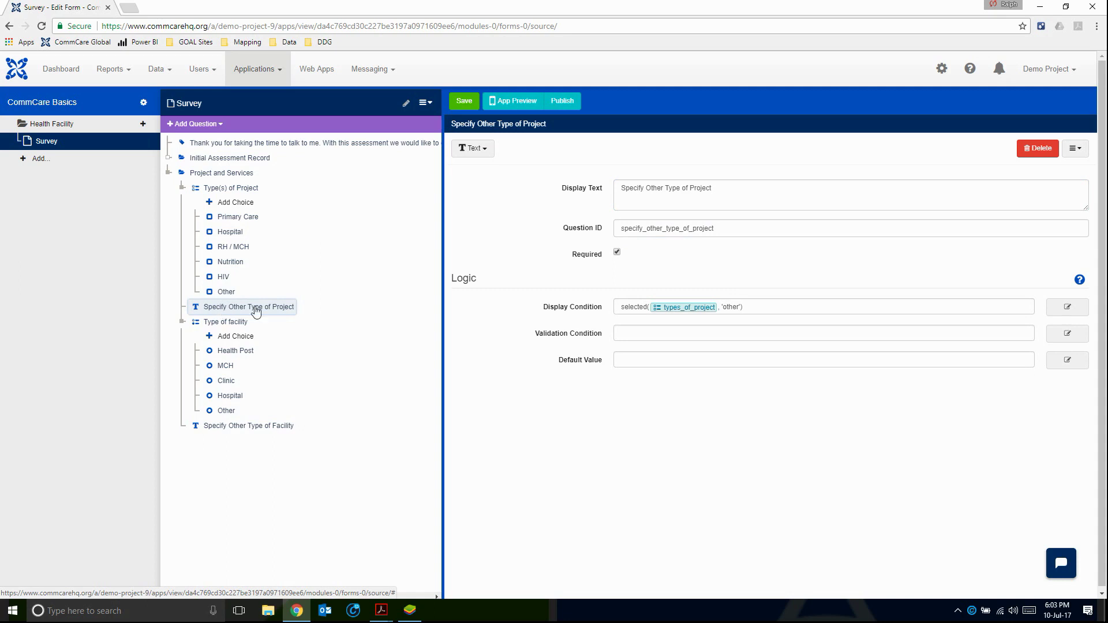
left_click(223, 189)
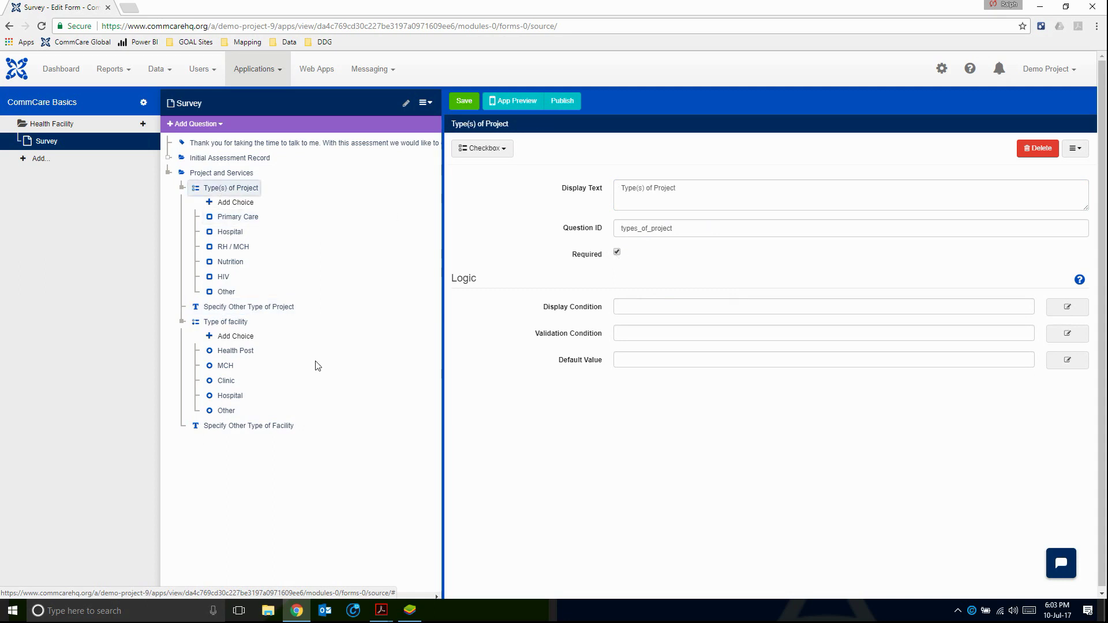
left_click(221, 428)
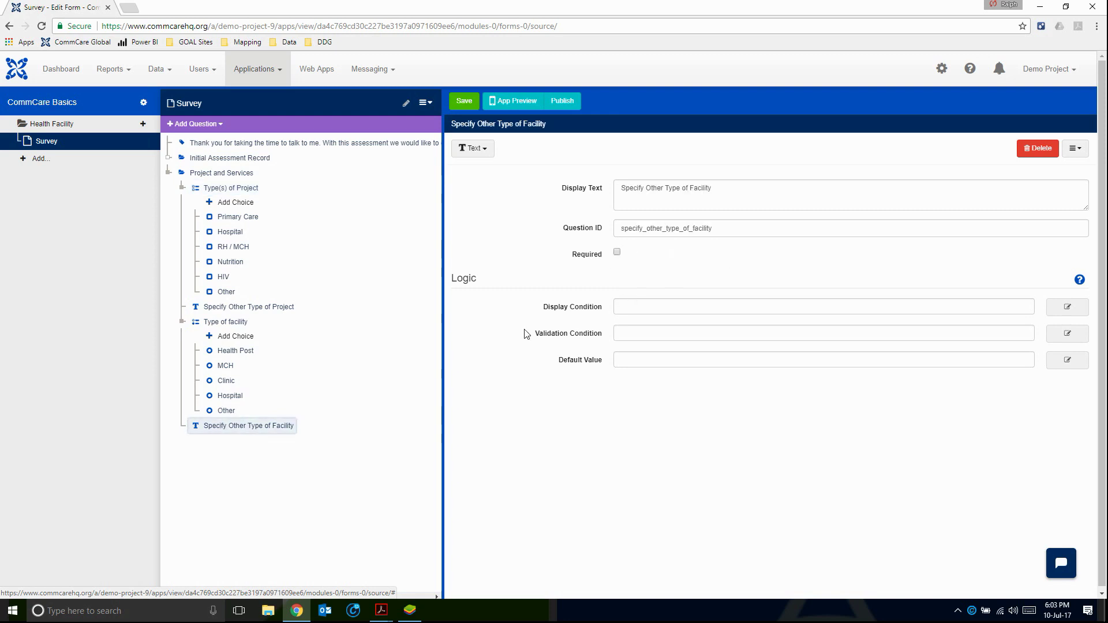
Step: Give it display condition type_of_facility = 'other', mark it required, and save the form
left_click(1067, 311)
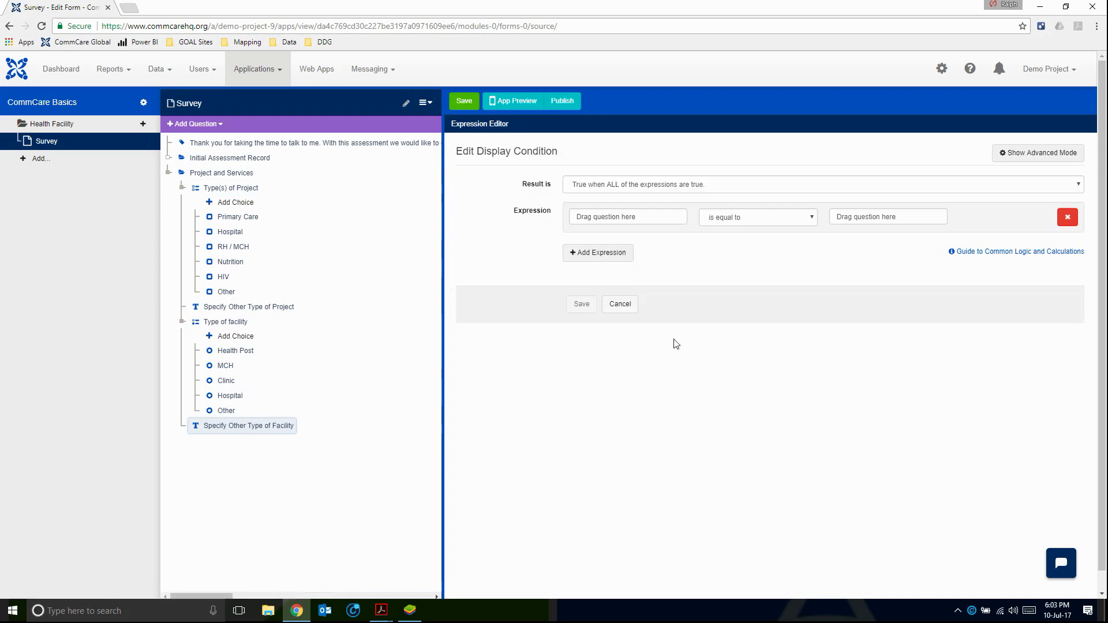
left_click_drag(220, 322, 634, 218)
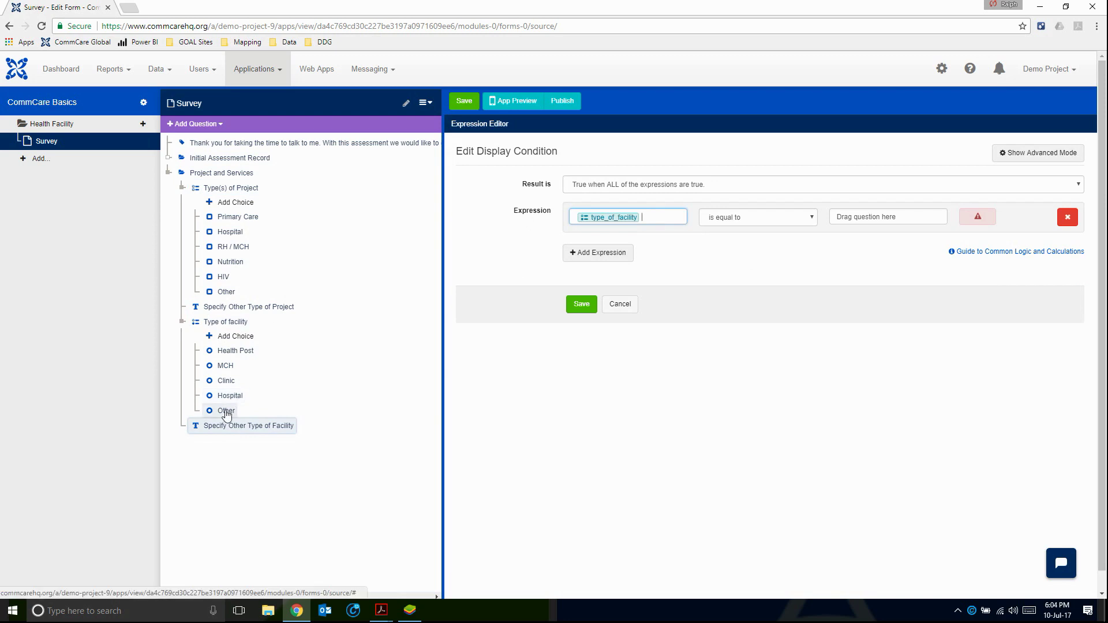
left_click_drag(229, 410, 858, 216)
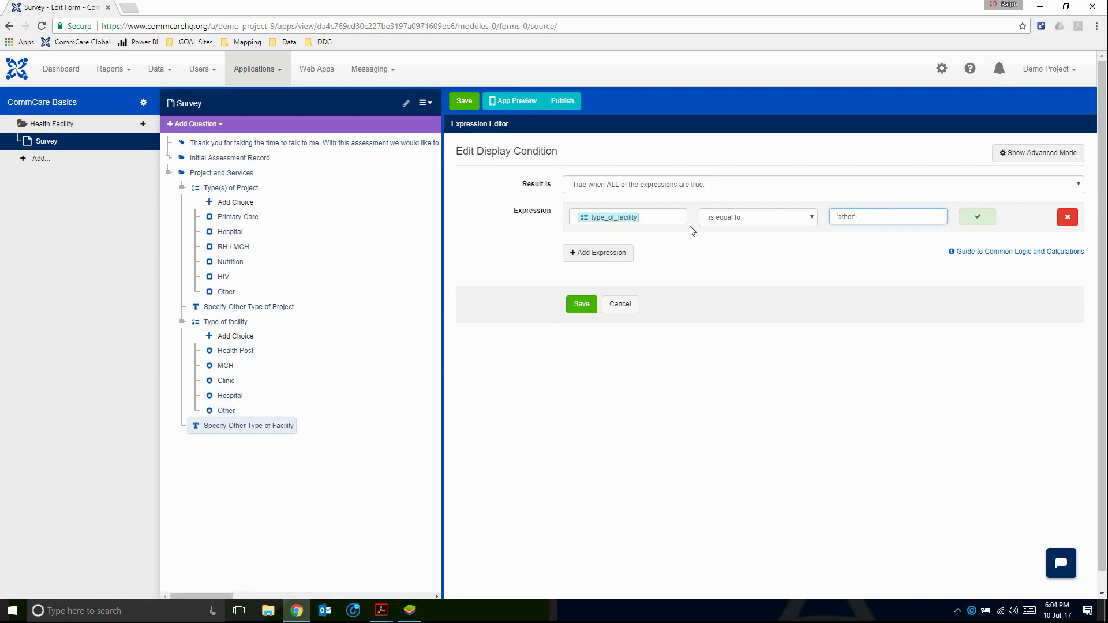
left_click(747, 223)
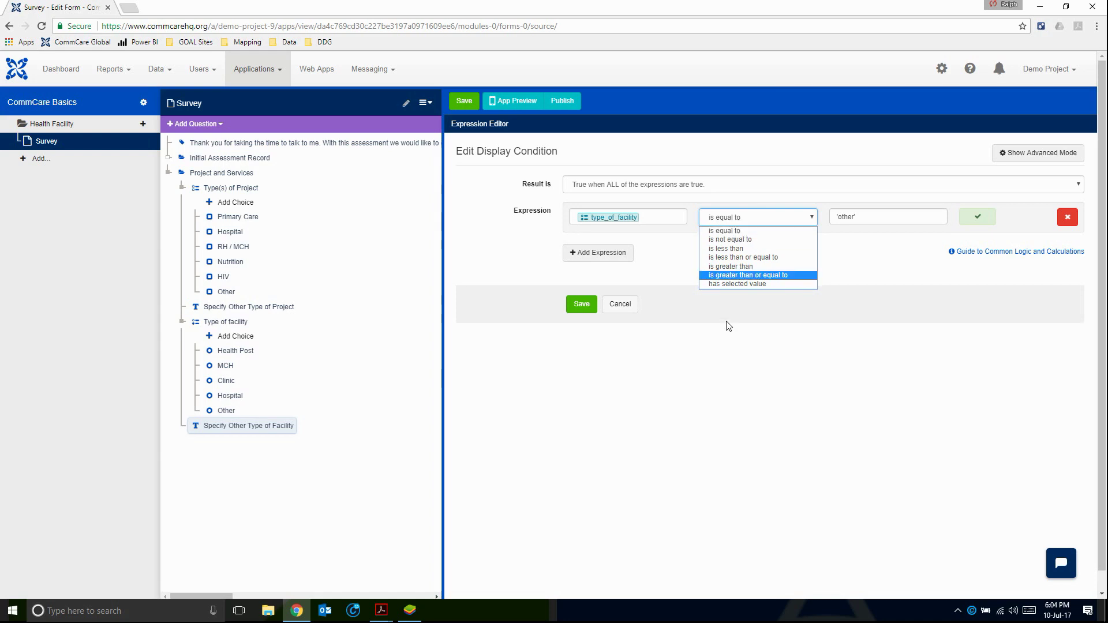
left_click(742, 232)
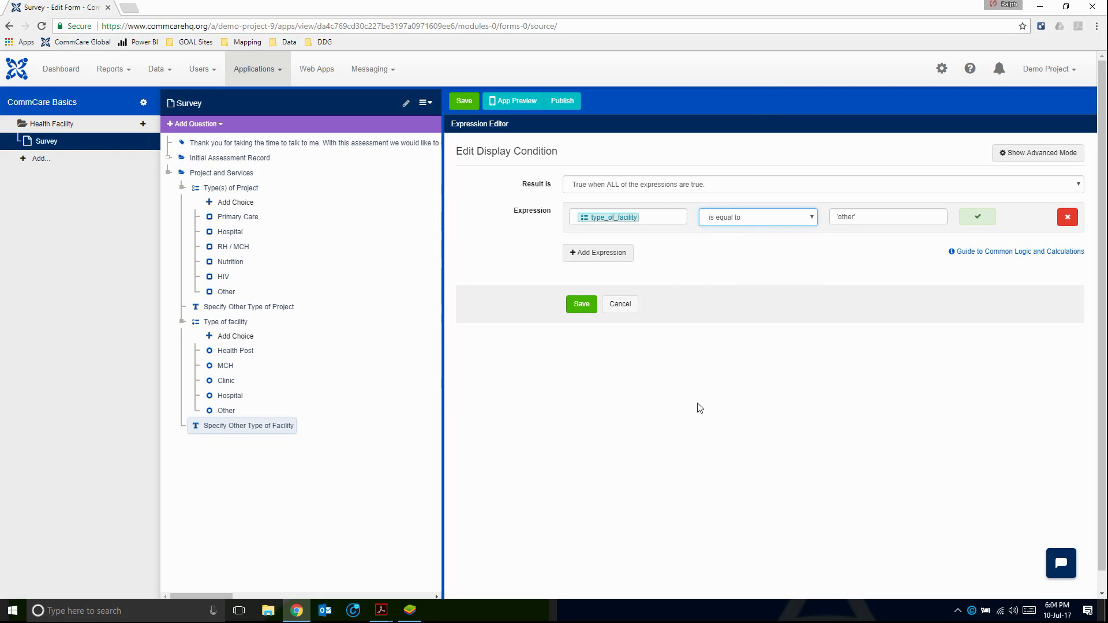
left_click(579, 306)
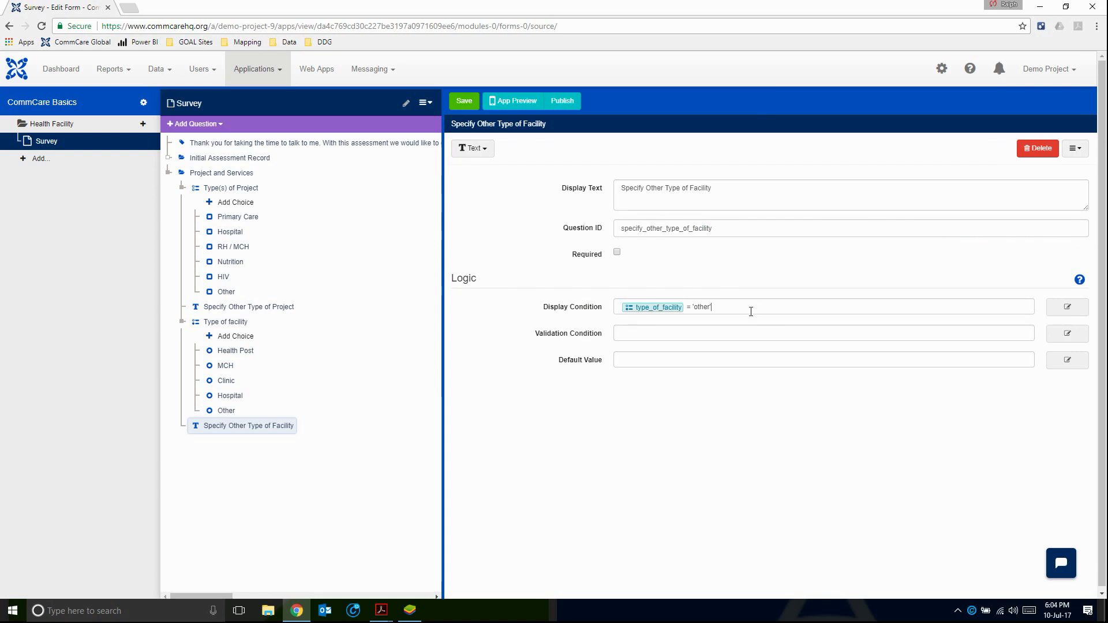
left_click_drag(751, 312, 515, 298)
left_click(530, 345)
left_click(617, 253)
left_click(466, 108)
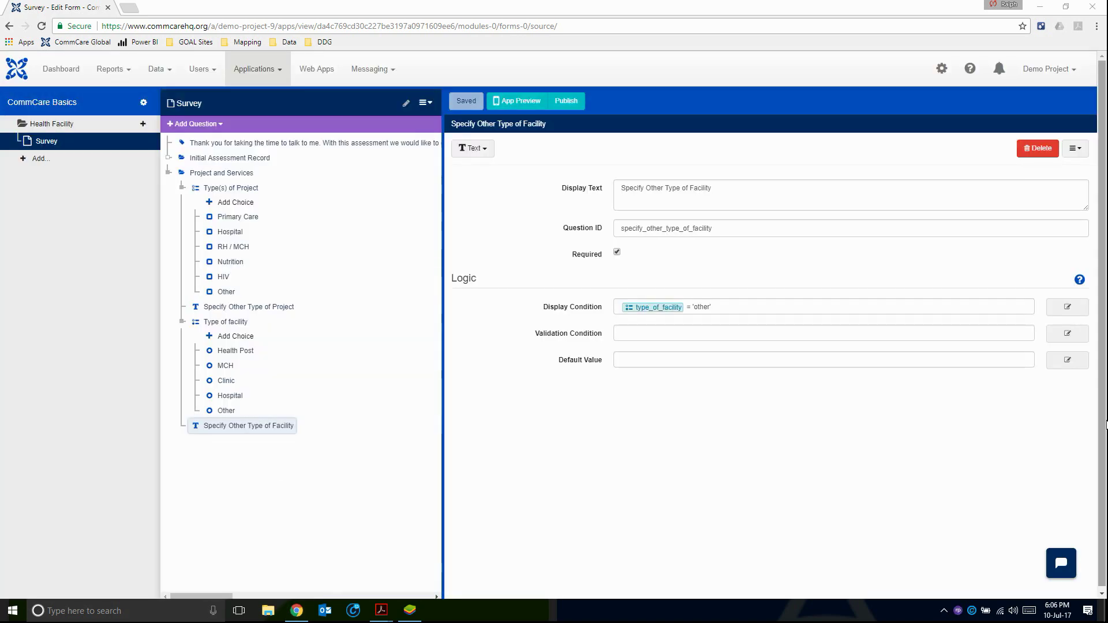
Step: Read the Type(s) of services options in the assessment PDF
key("alt+Tab")
key("alt+Tab")
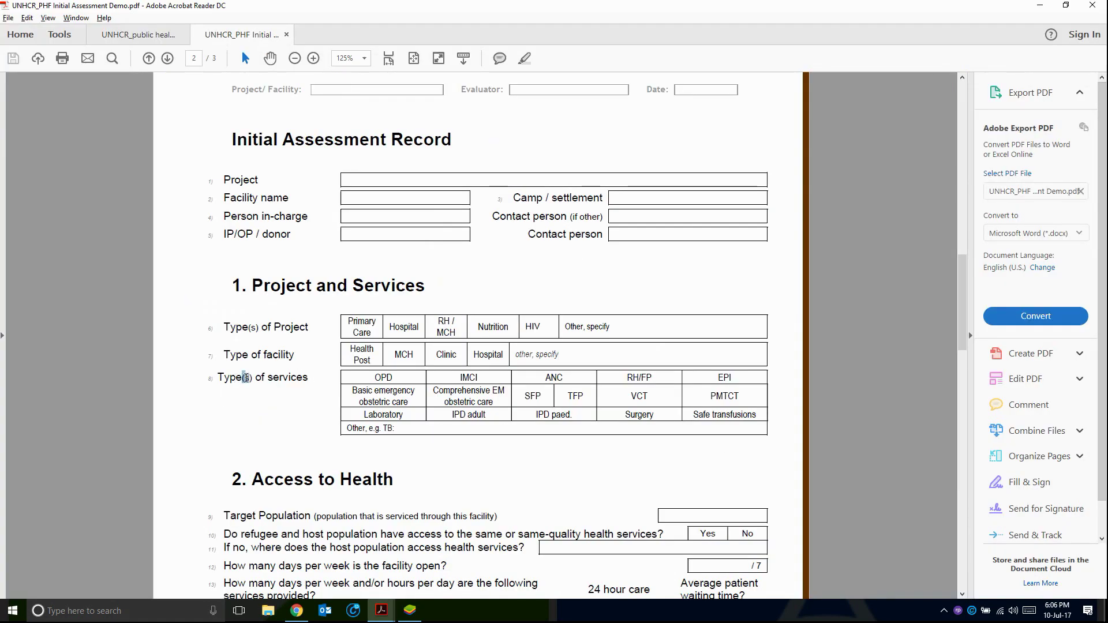
left_click(272, 375)
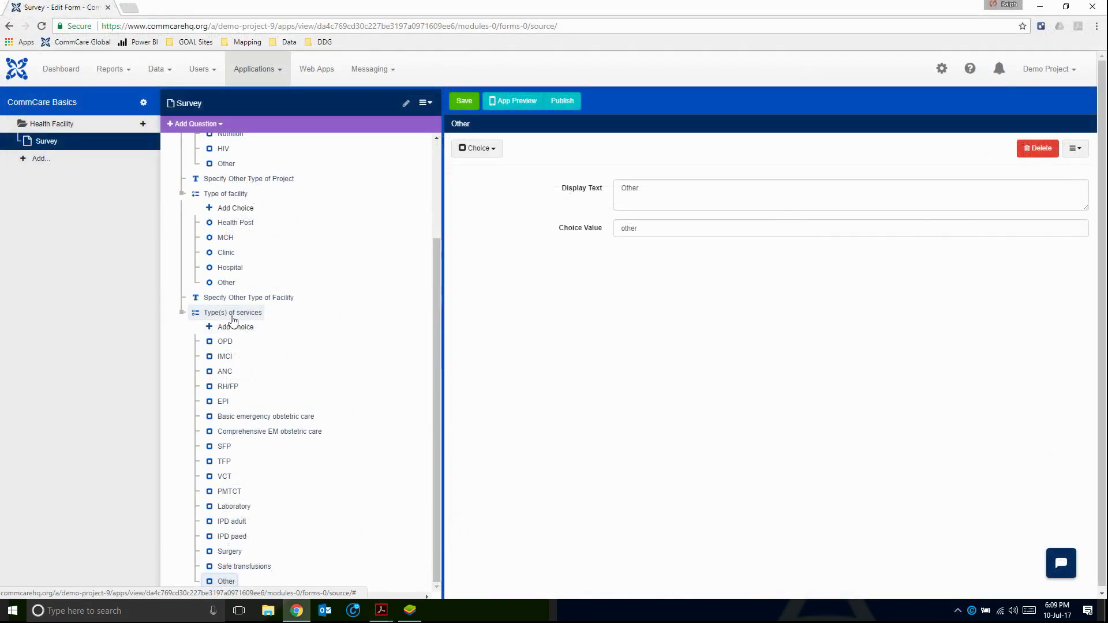
Step: Review Type(s) of services and its RH/FP, IPD paed, Safe transfusions and Other choices
left_click(233, 315)
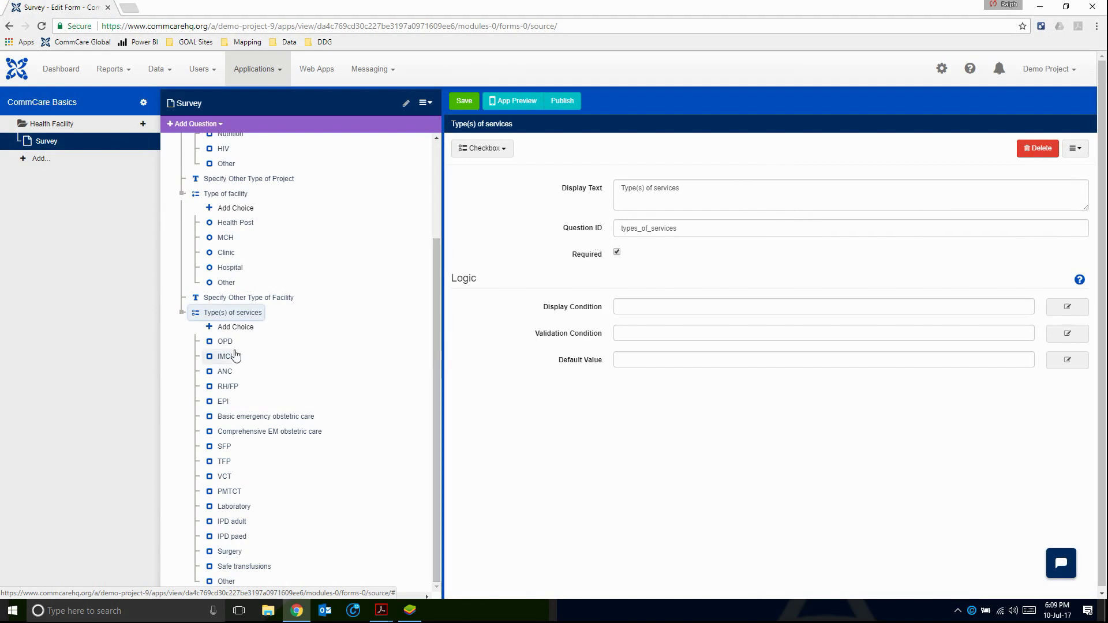
left_click(227, 388)
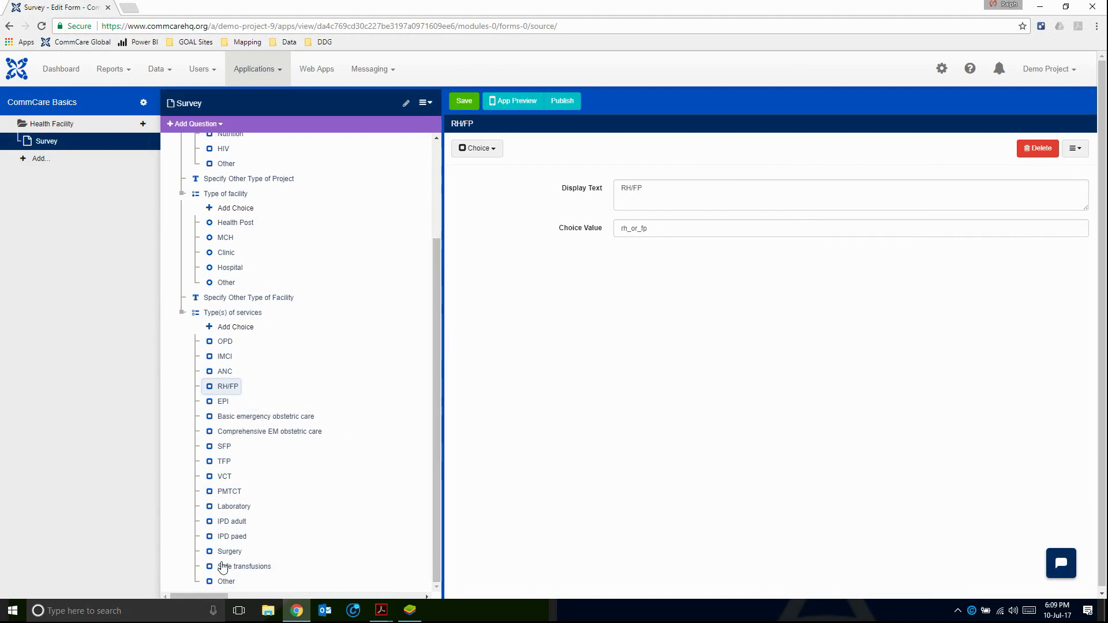
left_click(225, 536)
left_click(225, 553)
left_click(228, 566)
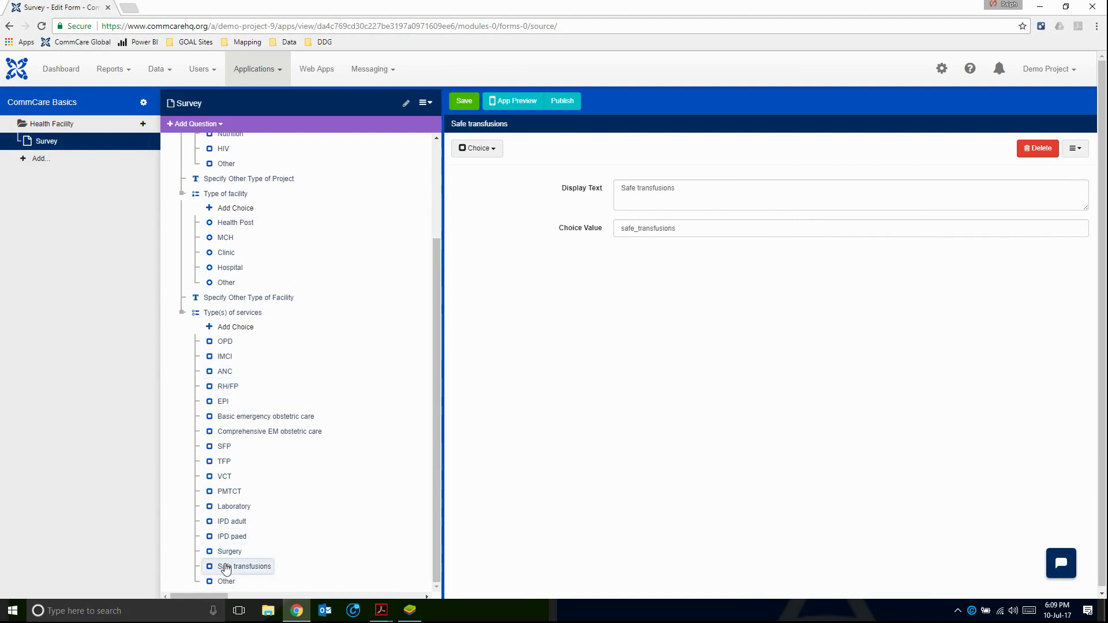
left_click(225, 581)
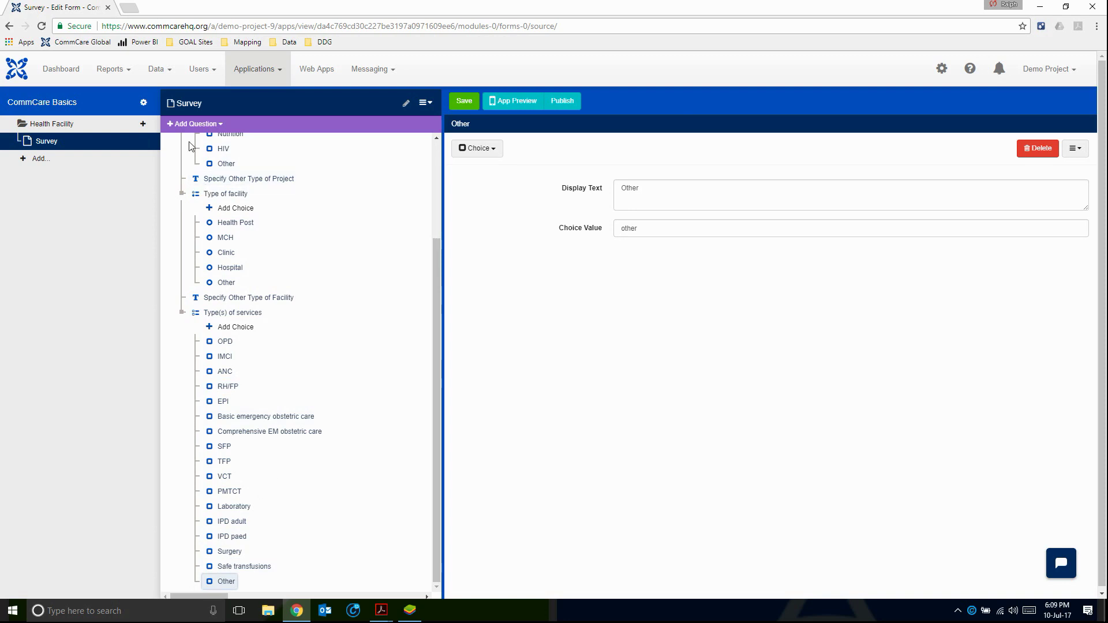
left_click(193, 124)
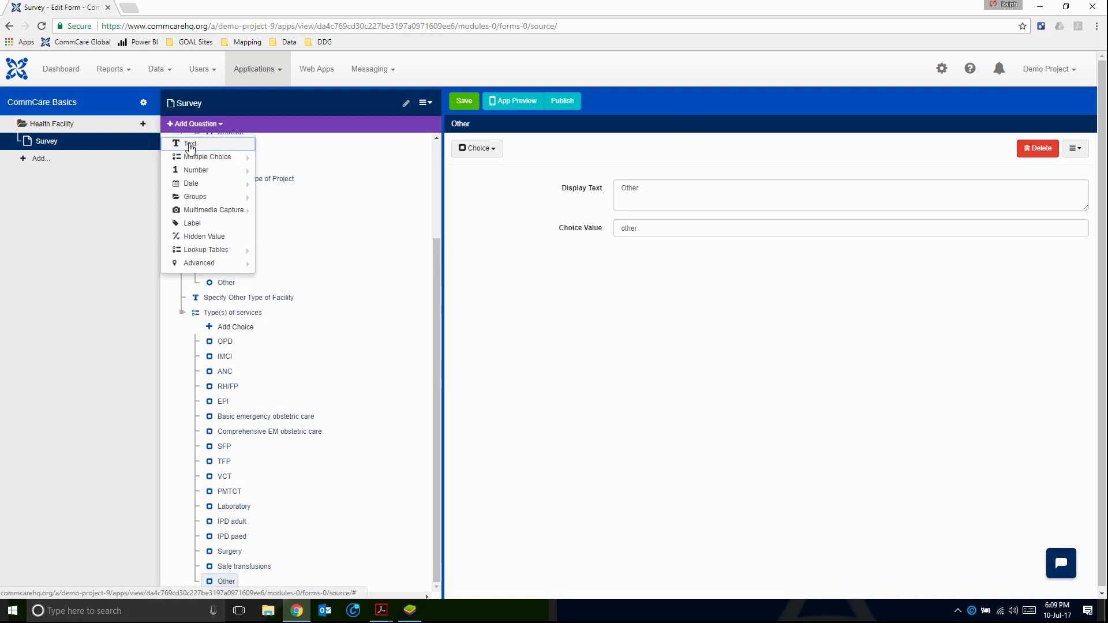
Step: Add a required text question 'Specify Other Types of Services' and open its display condition editor
left_click(188, 144)
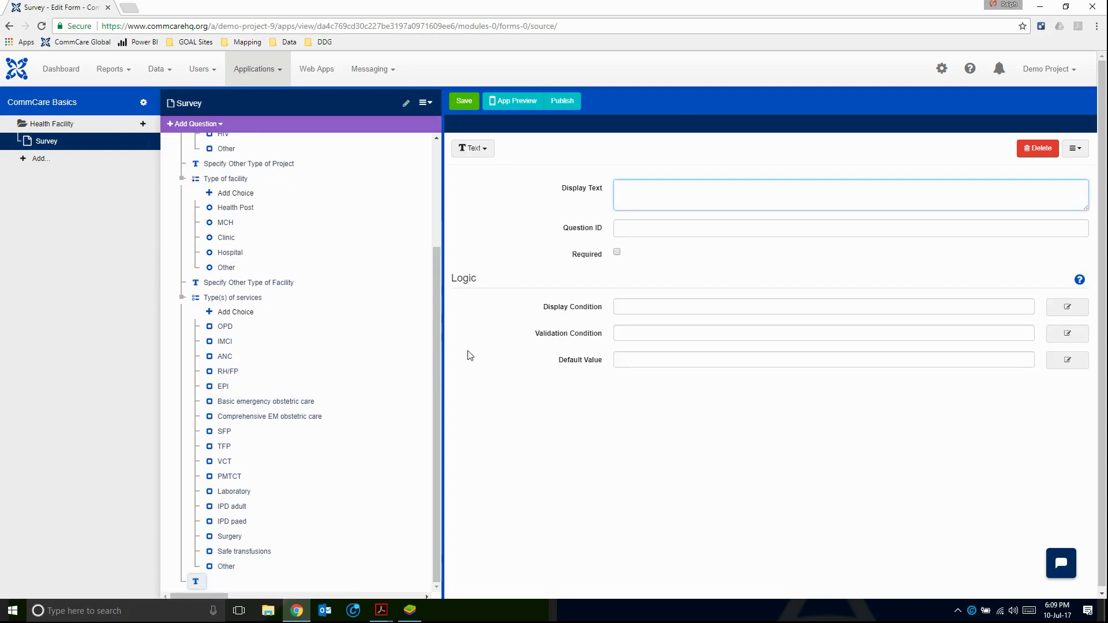
type("Speci")
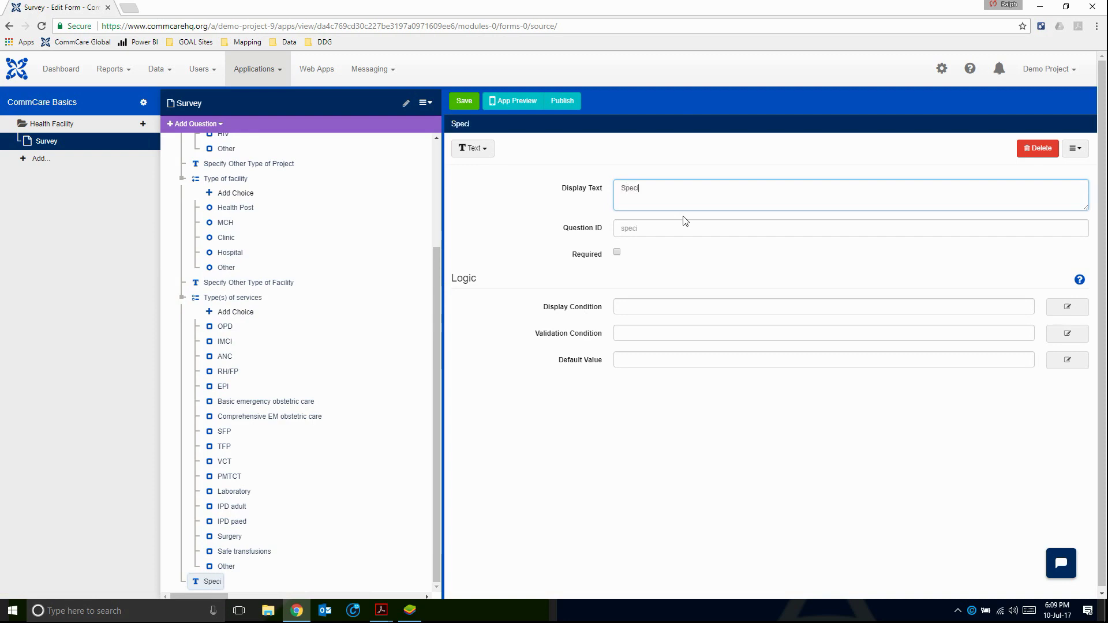
type("fy Othe")
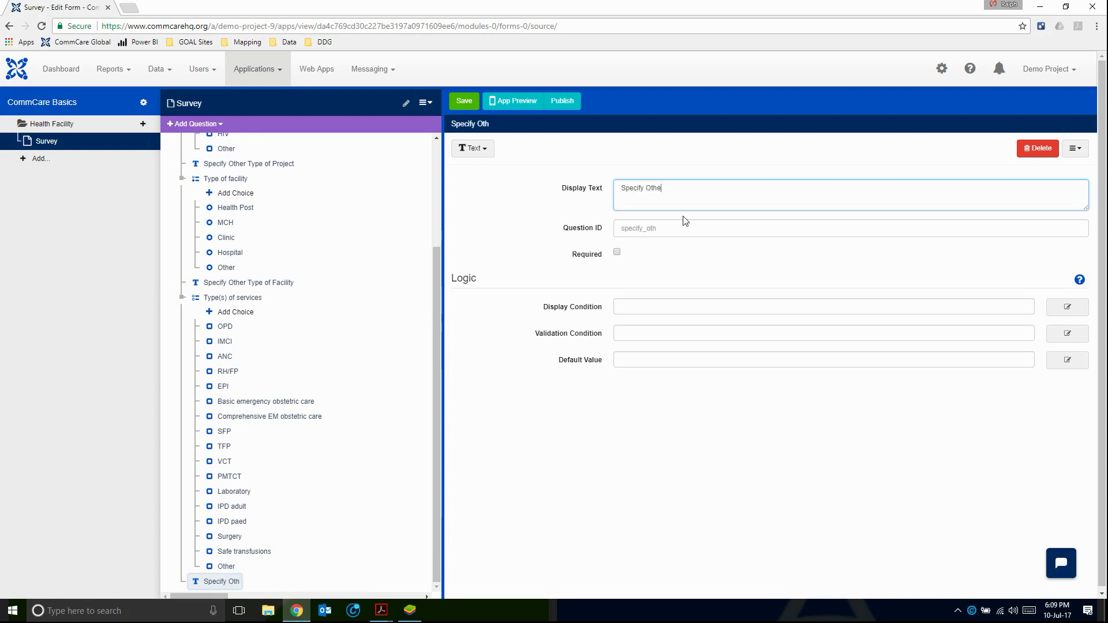
type("r Types of Services")
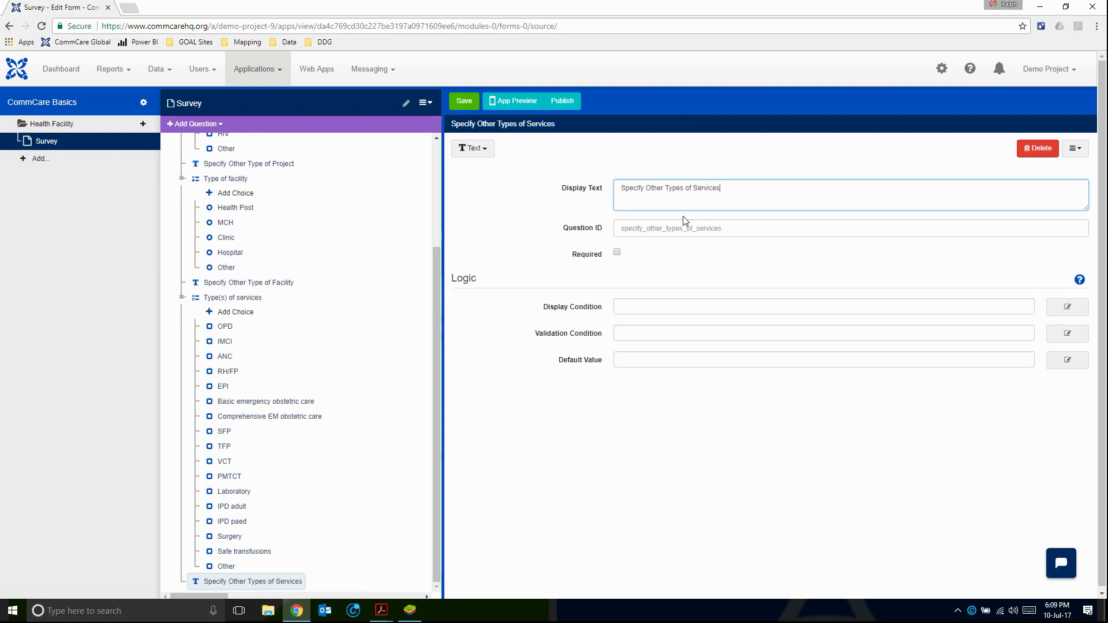
left_click(615, 258)
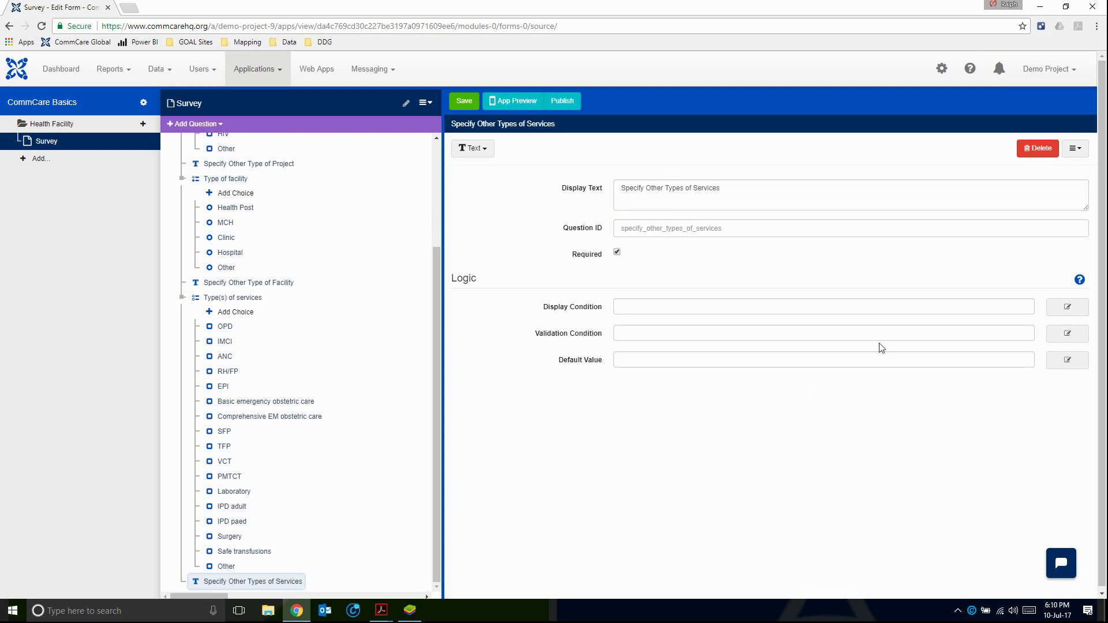
left_click(1079, 312)
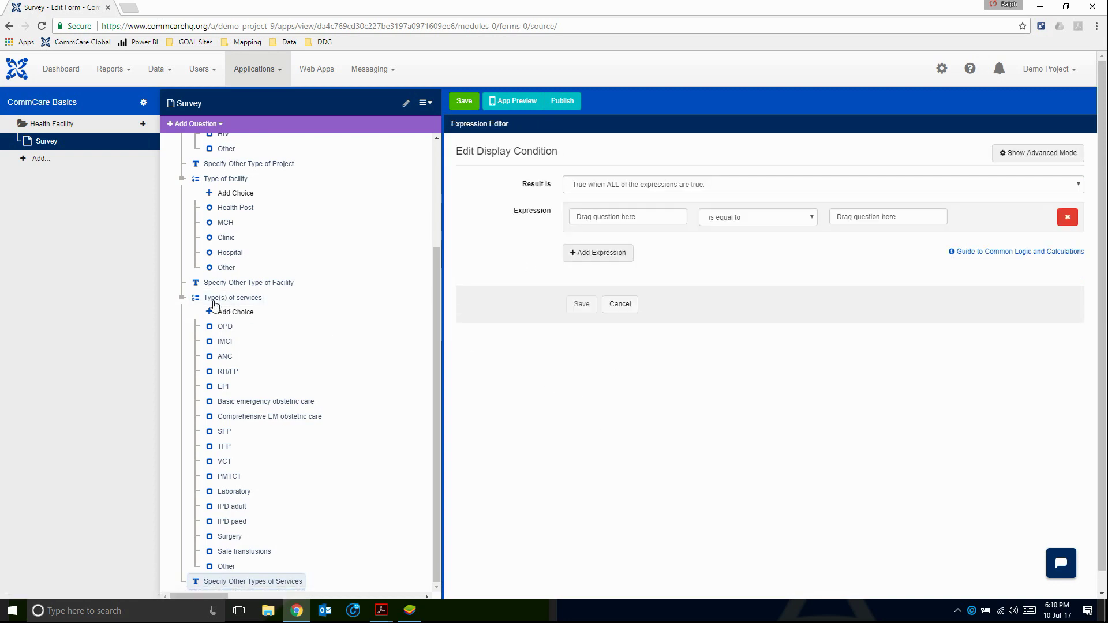
Step: Set the display condition selected(types_of_services, 'other') and save the form
left_click_drag(230, 298, 615, 218)
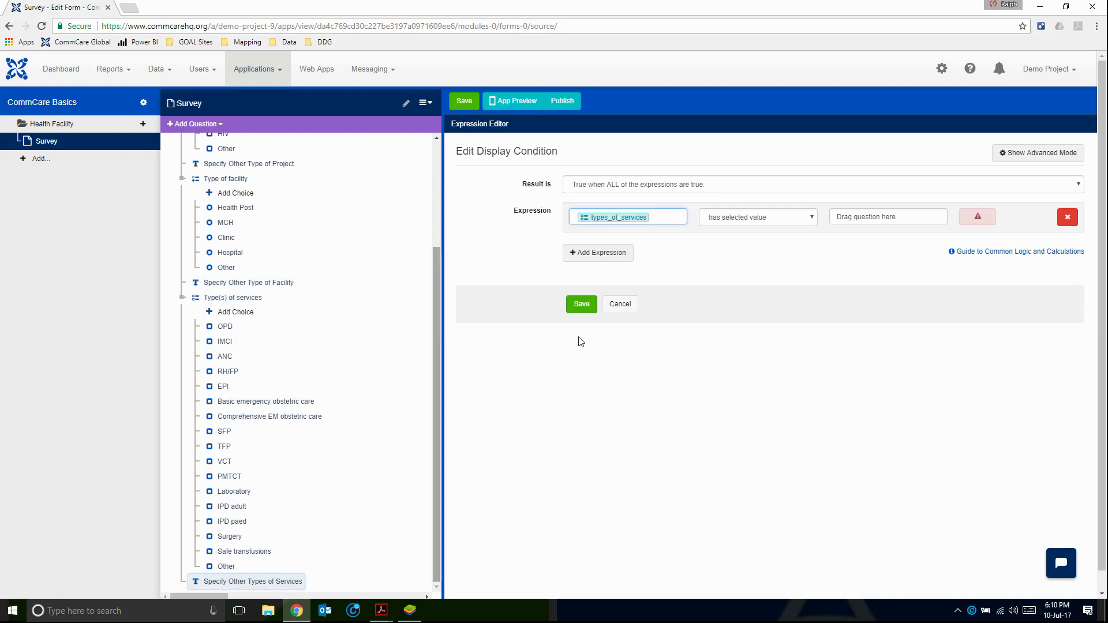
left_click_drag(237, 566, 883, 217)
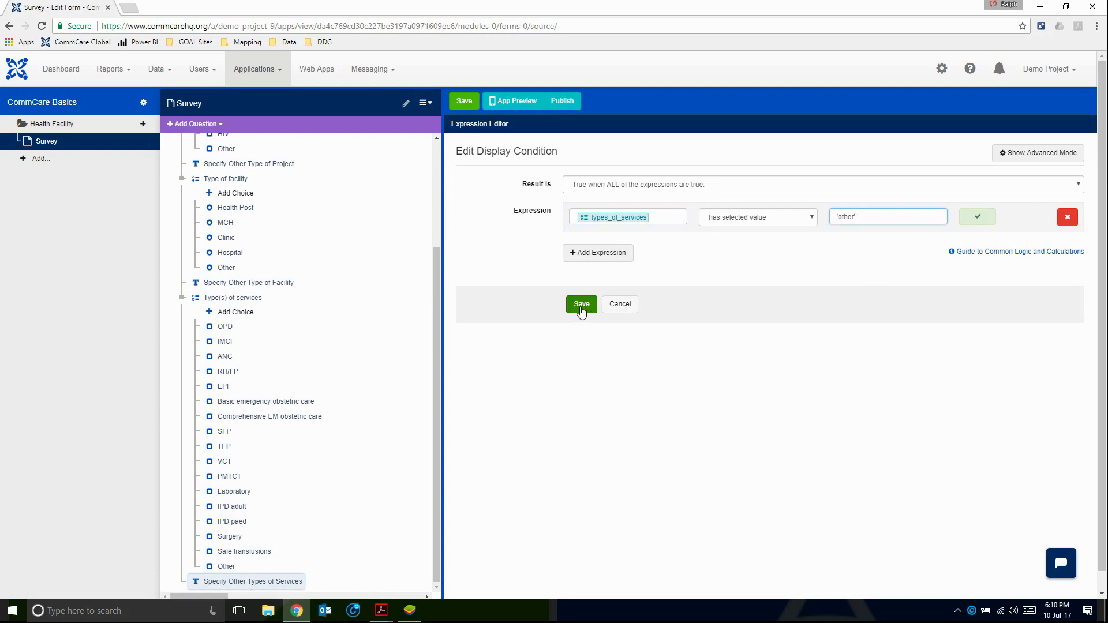
left_click(582, 304)
left_click_drag(782, 309, 541, 324)
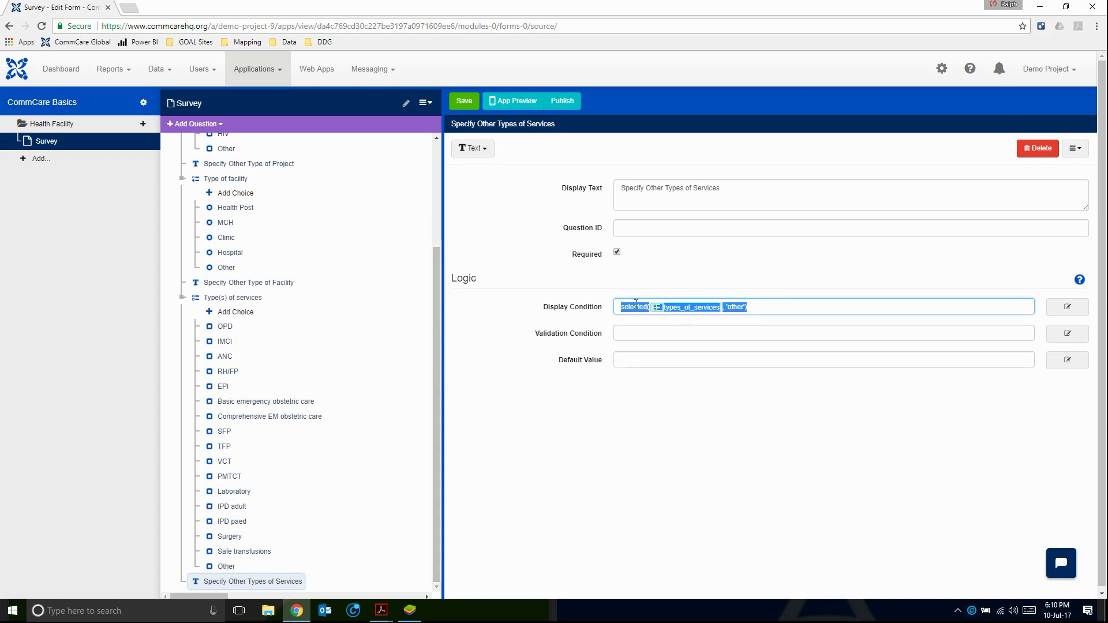
left_click(770, 300)
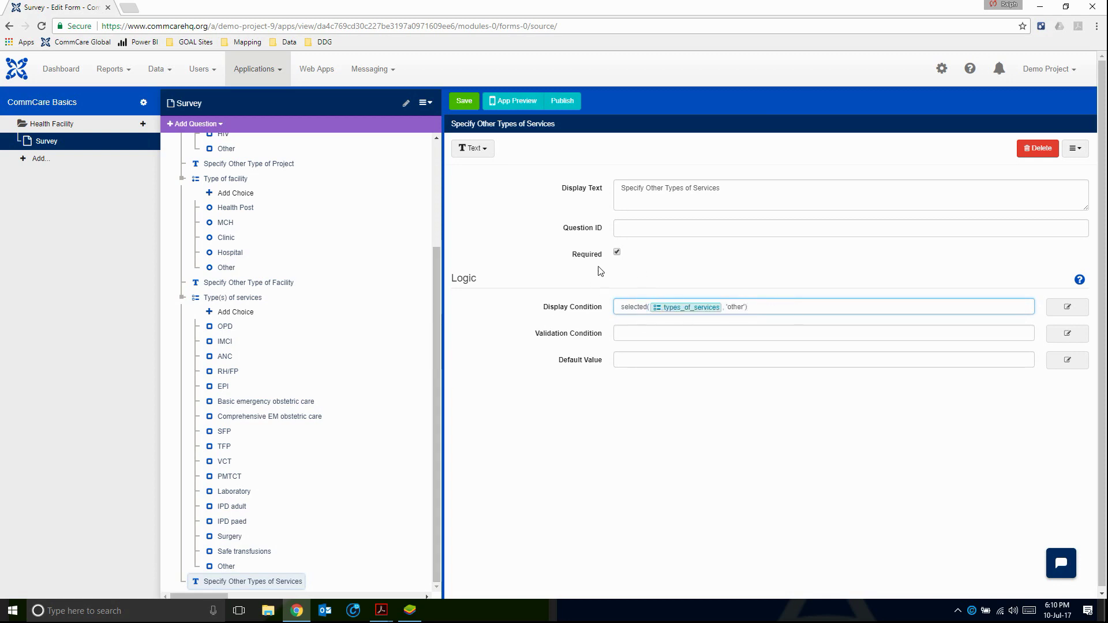
left_click(465, 103)
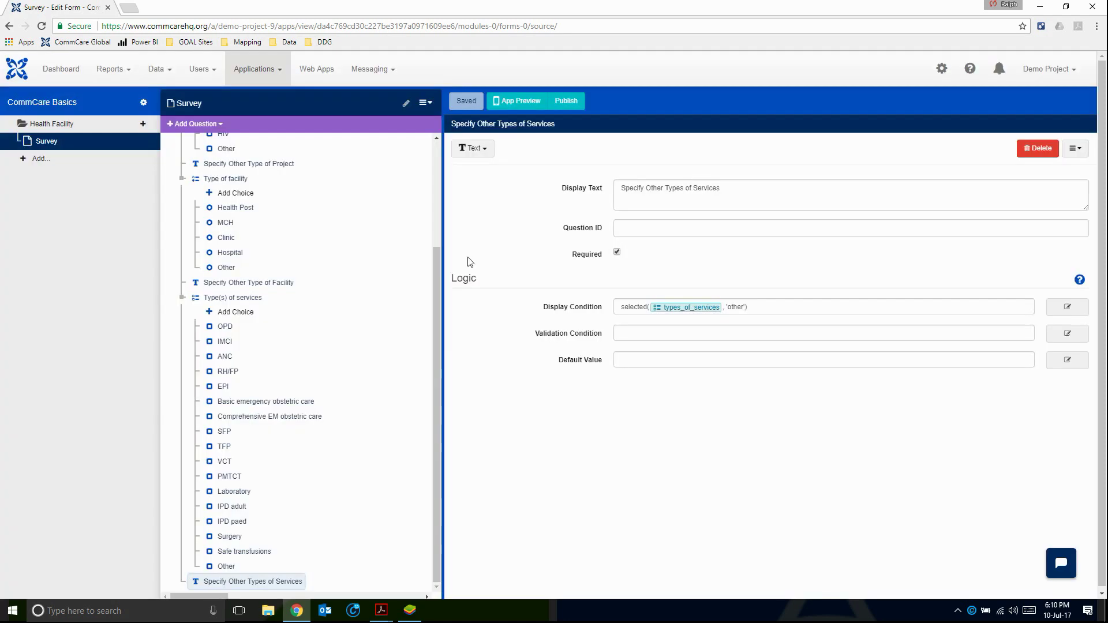